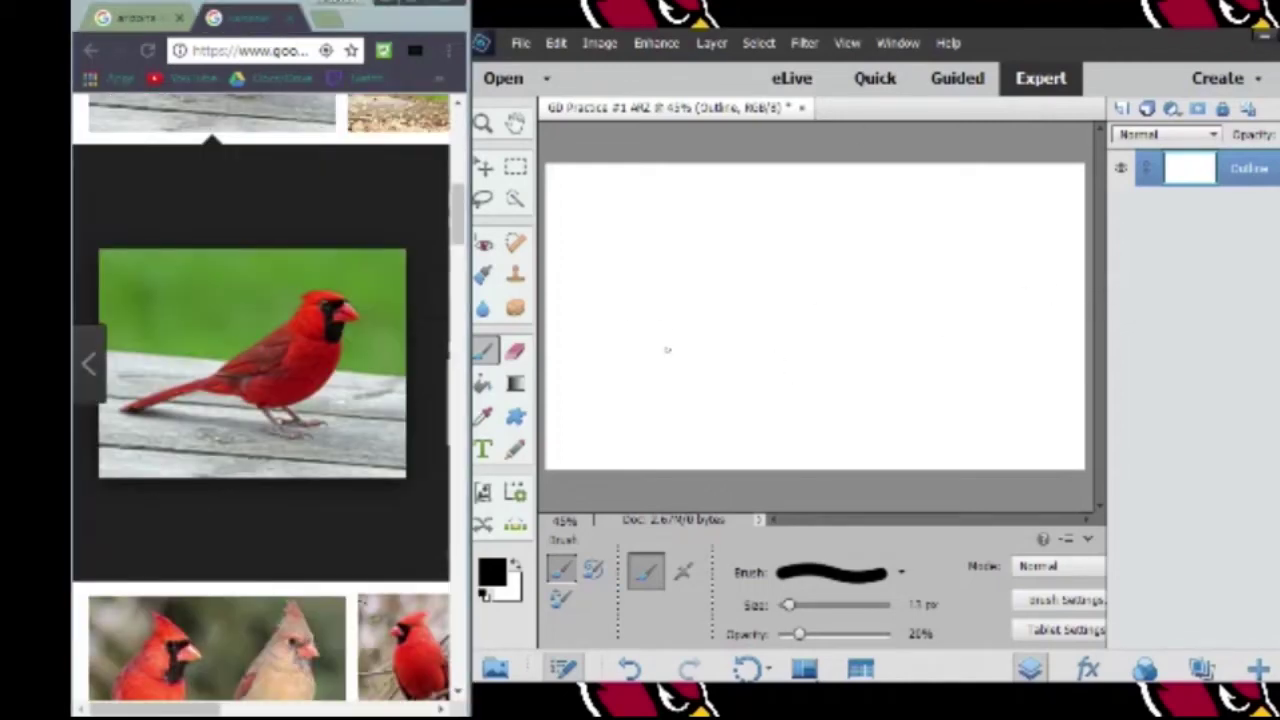
Sketch the cardinal's back, belly, chest, crest, head and legs in light grey at 20% opacity
drag(642, 386, 900, 280)
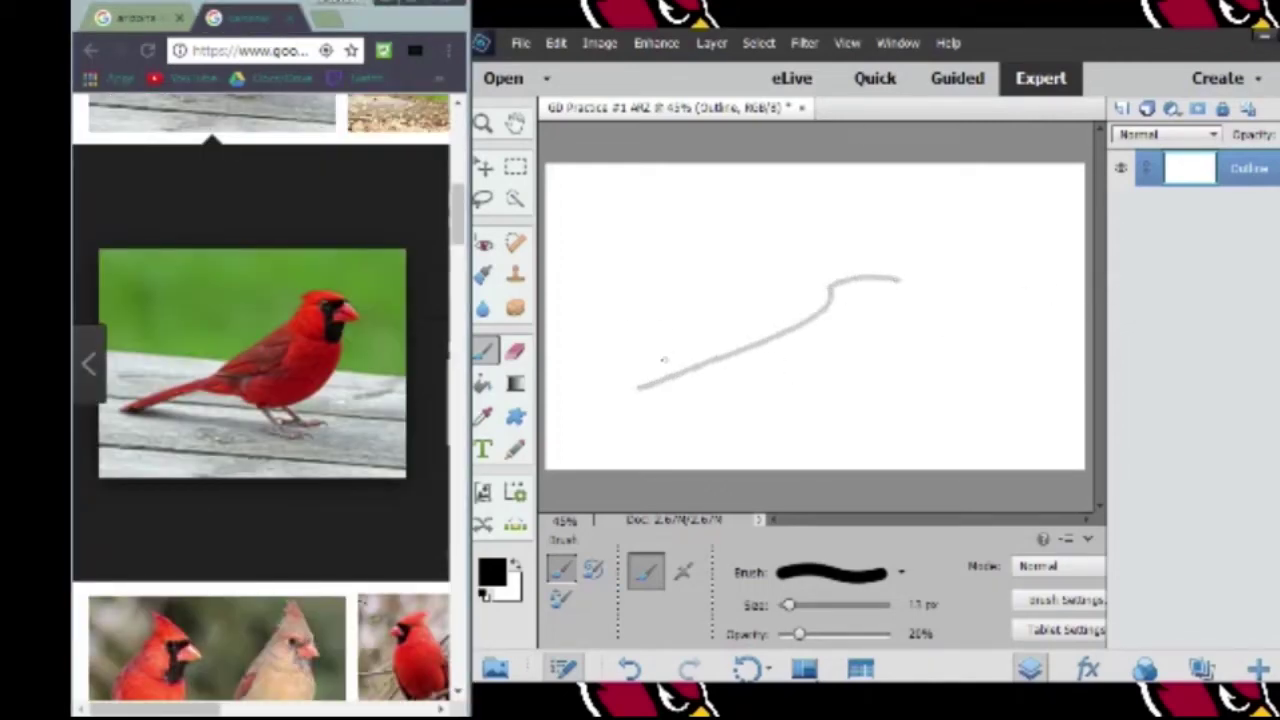
mouse_move(642, 390)
mouse_down()
mouse_move(845, 367)
mouse_move(895, 258)
mouse_move(830, 290)
mouse_up()
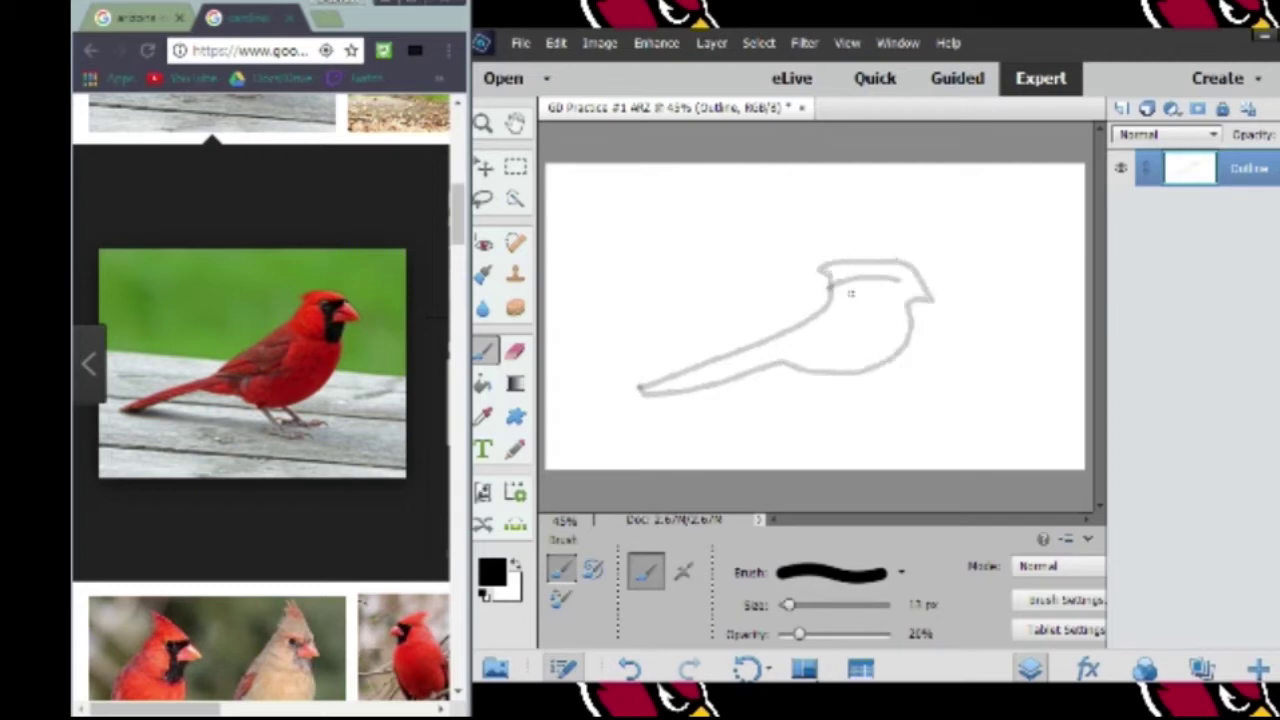
mouse_move(828, 374)
mouse_down()
mouse_move(846, 405)
mouse_move(828, 402)
mouse_up()
drag(792, 404, 876, 407)
Add a new layer named 'Outline 2' above the sketch and zoom the canvas to 75%
click(1121, 108)
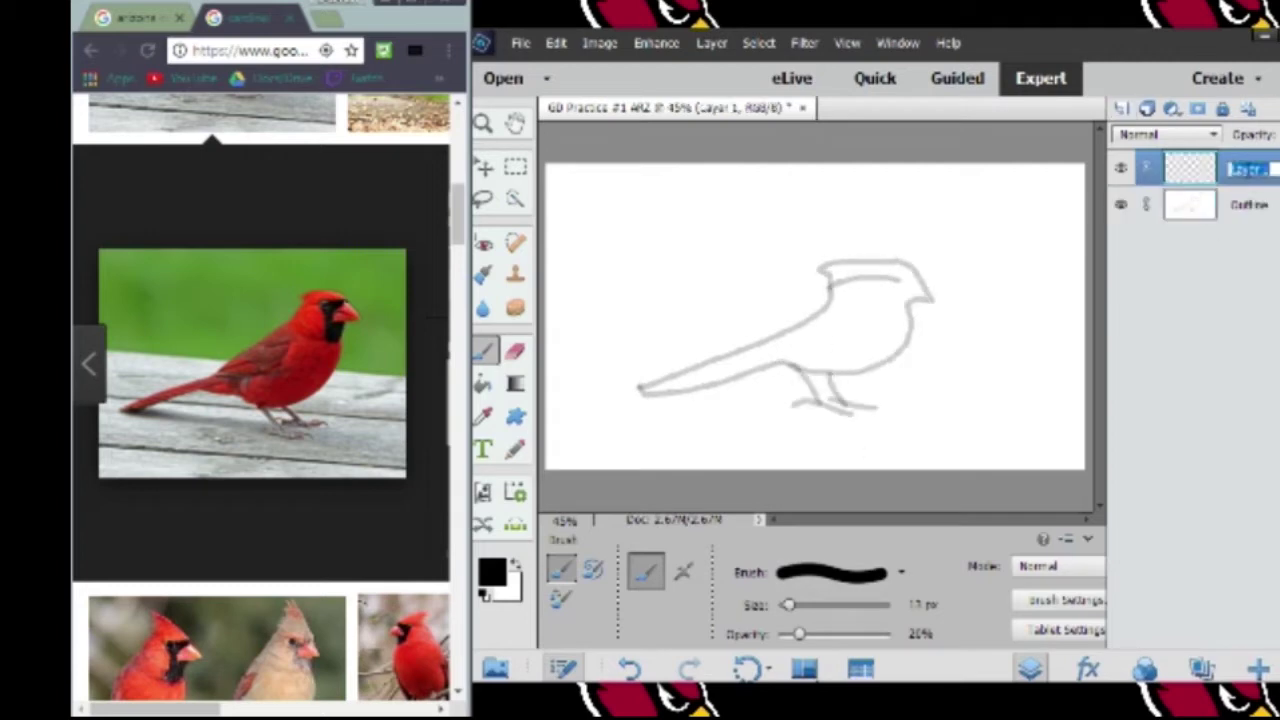
double_click(1249, 168)
text(utline 2)
key(Return)
click(562, 520)
text(75)
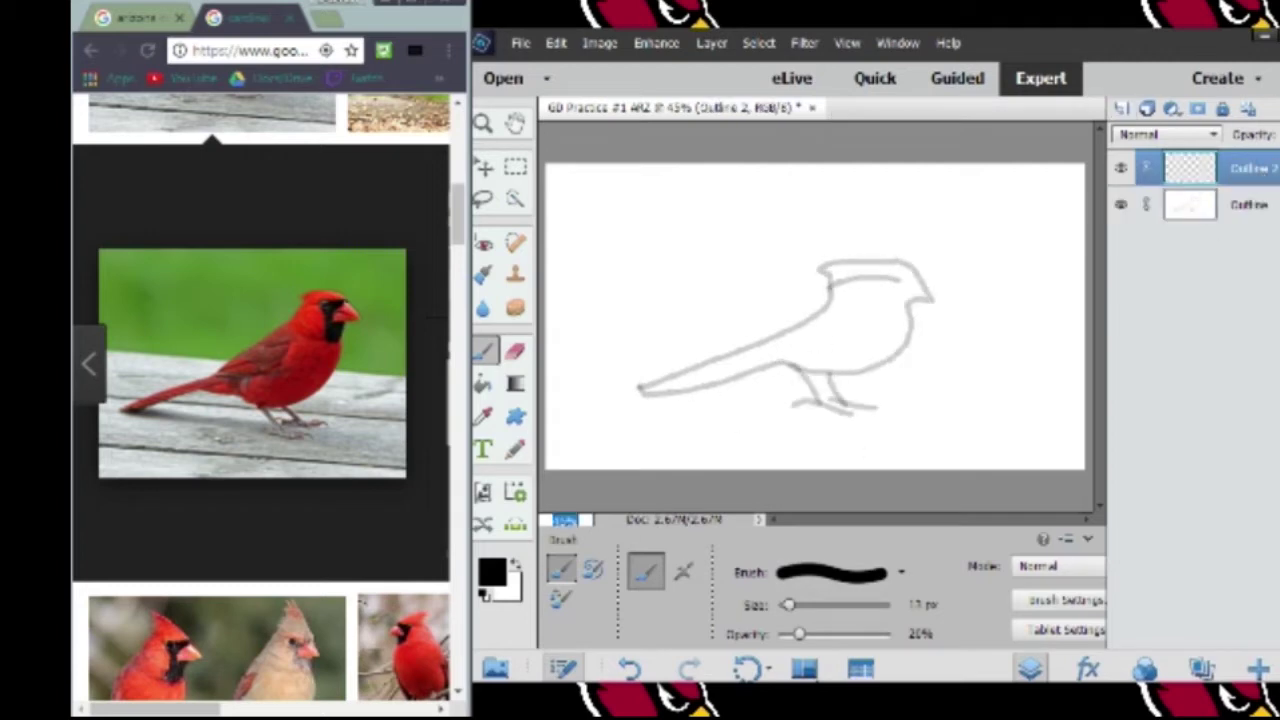
key(Return)
scroll(794, 344, down, 1)
scroll(643, 409, left, 2)
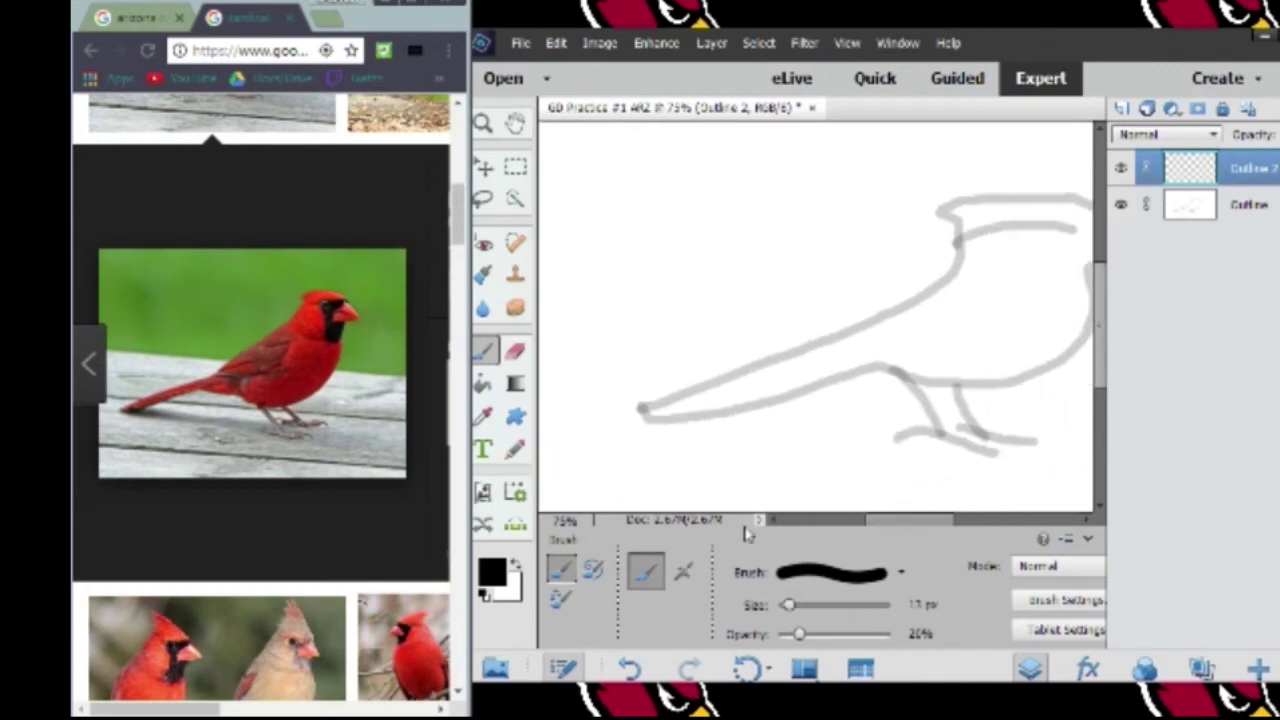
Trace the back, tail, crest and head in black at 100% brush opacity
key(0)
drag(643, 409, 850, 336)
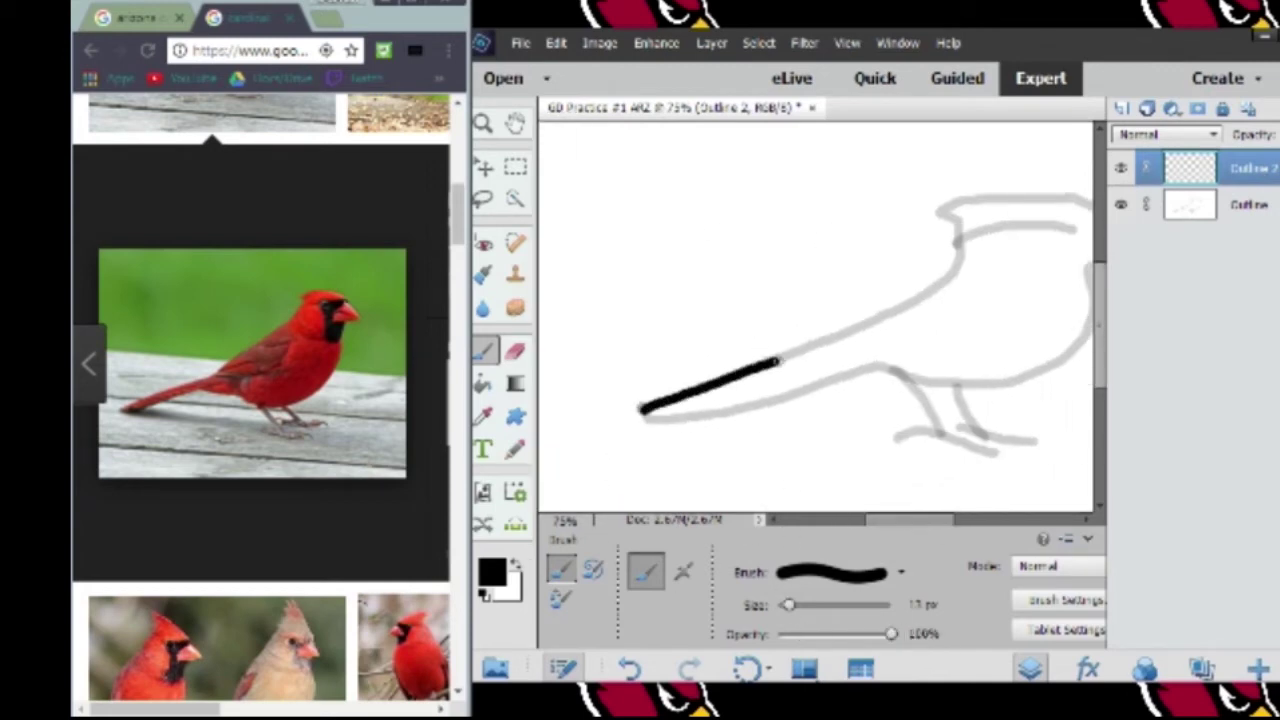
mouse_move(643, 409)
mouse_down()
mouse_move(866, 354)
mouse_move(905, 375)
mouse_up()
scroll(677, 318, right, 3)
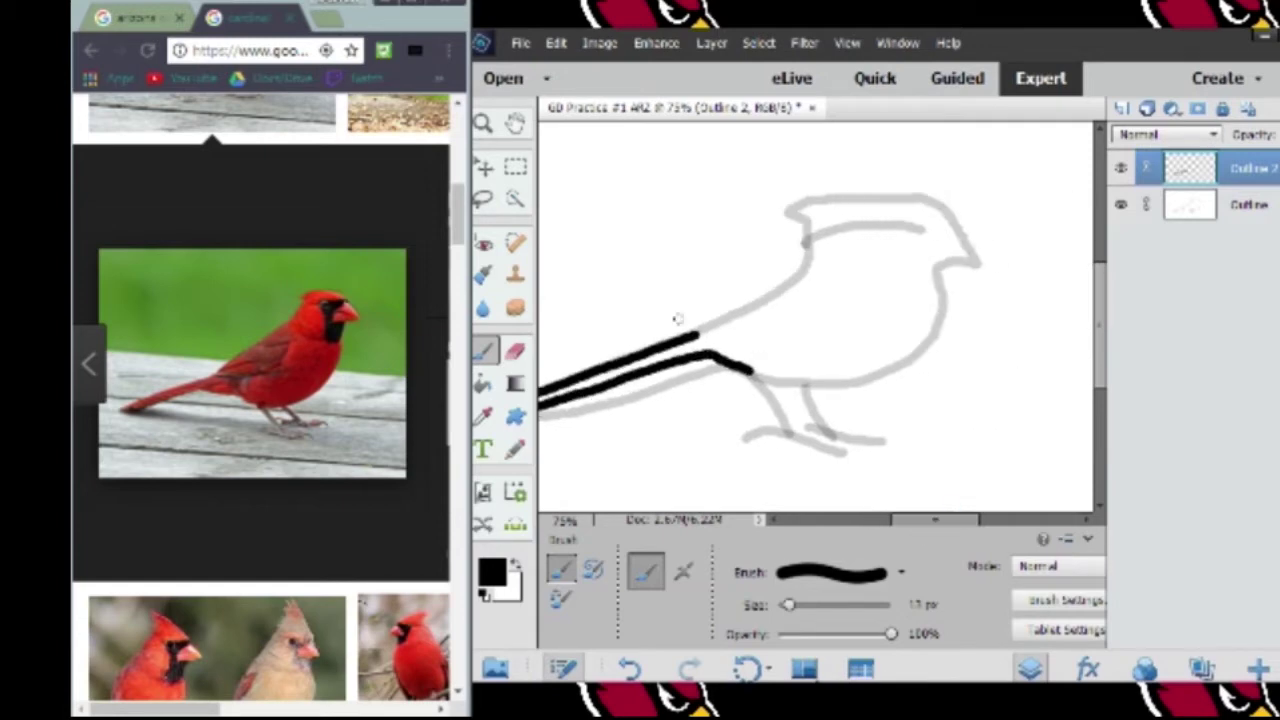
mouse_move(697, 334)
mouse_down()
mouse_move(940, 210)
mouse_move(958, 240)
mouse_move(915, 335)
mouse_move(830, 385)
mouse_move(762, 382)
mouse_up()
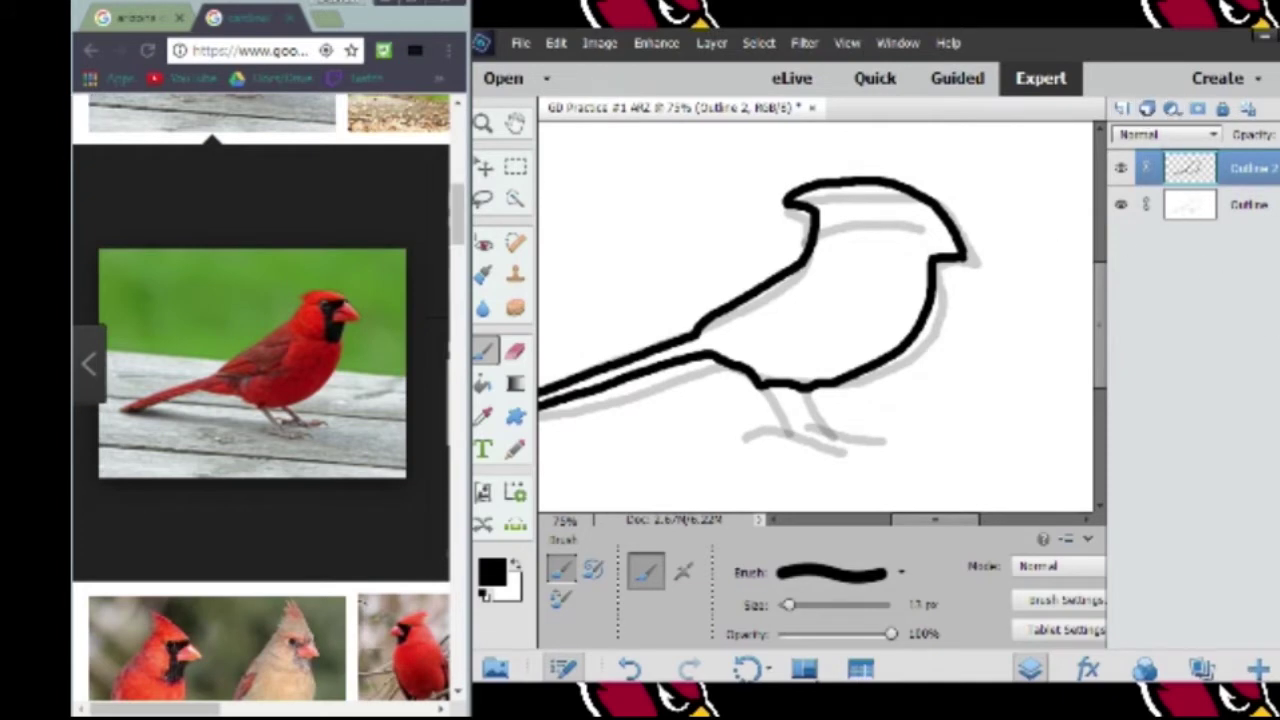
After checking the Cardinals logo reference, redraw the black crest-to-beak join
click(180, 219)
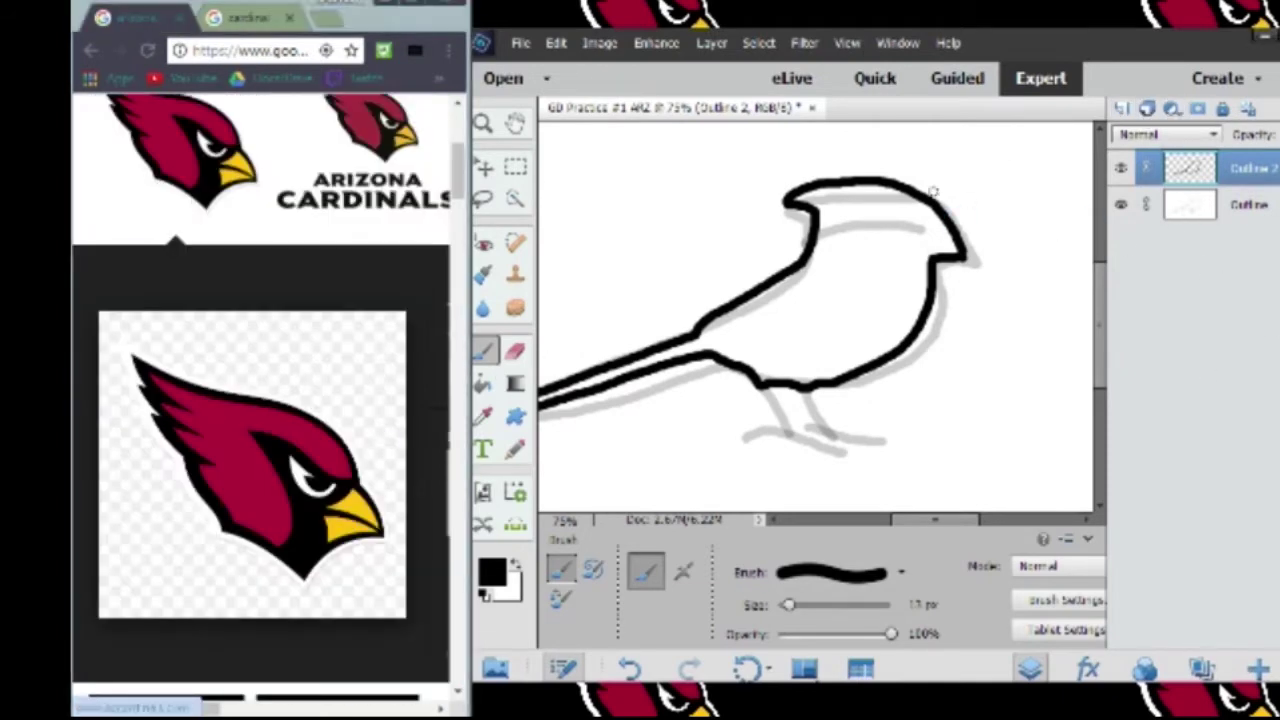
key(e)
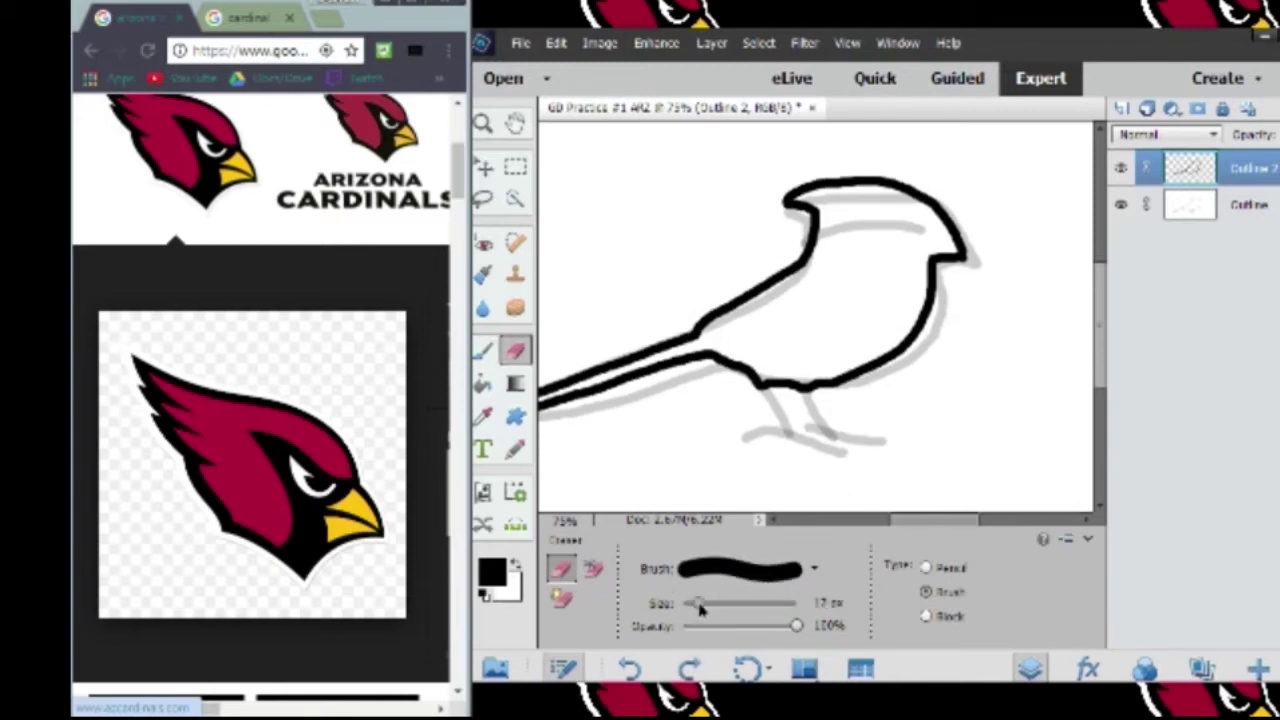
key(b)
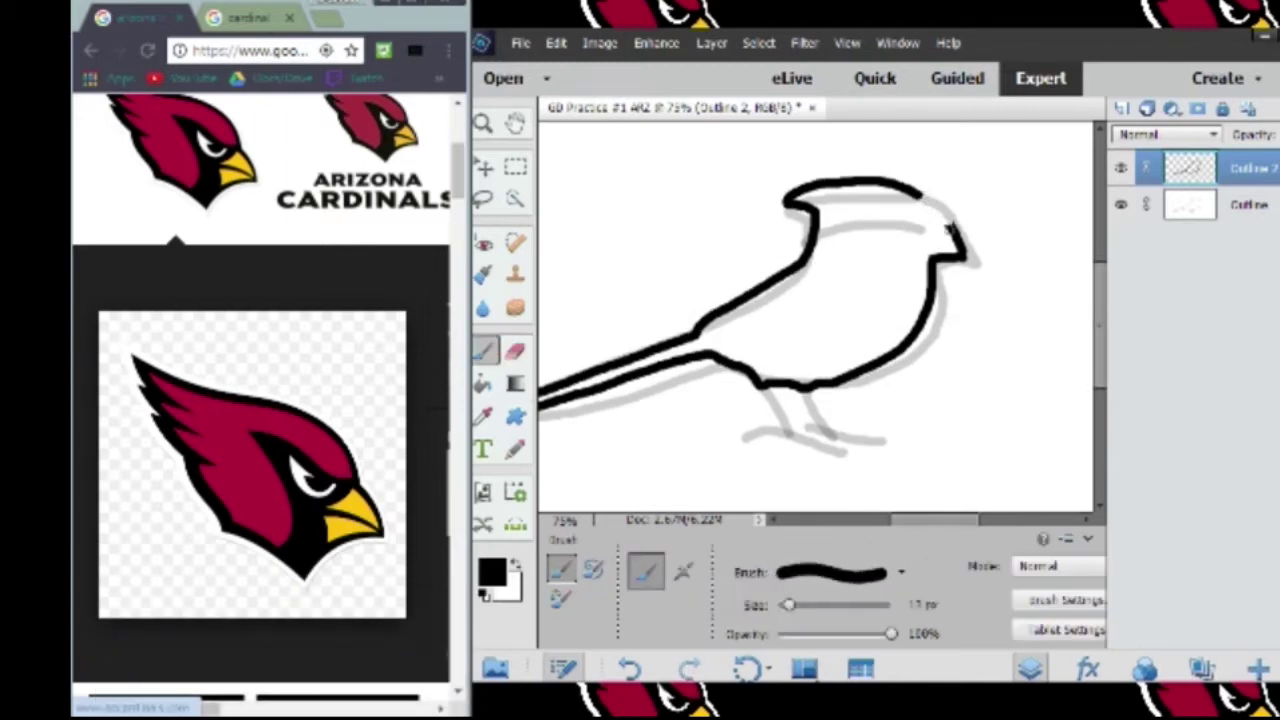
drag(918, 194, 945, 225)
key(ctrl+z)
key(ctrl+z)
drag(938, 221, 916, 192)
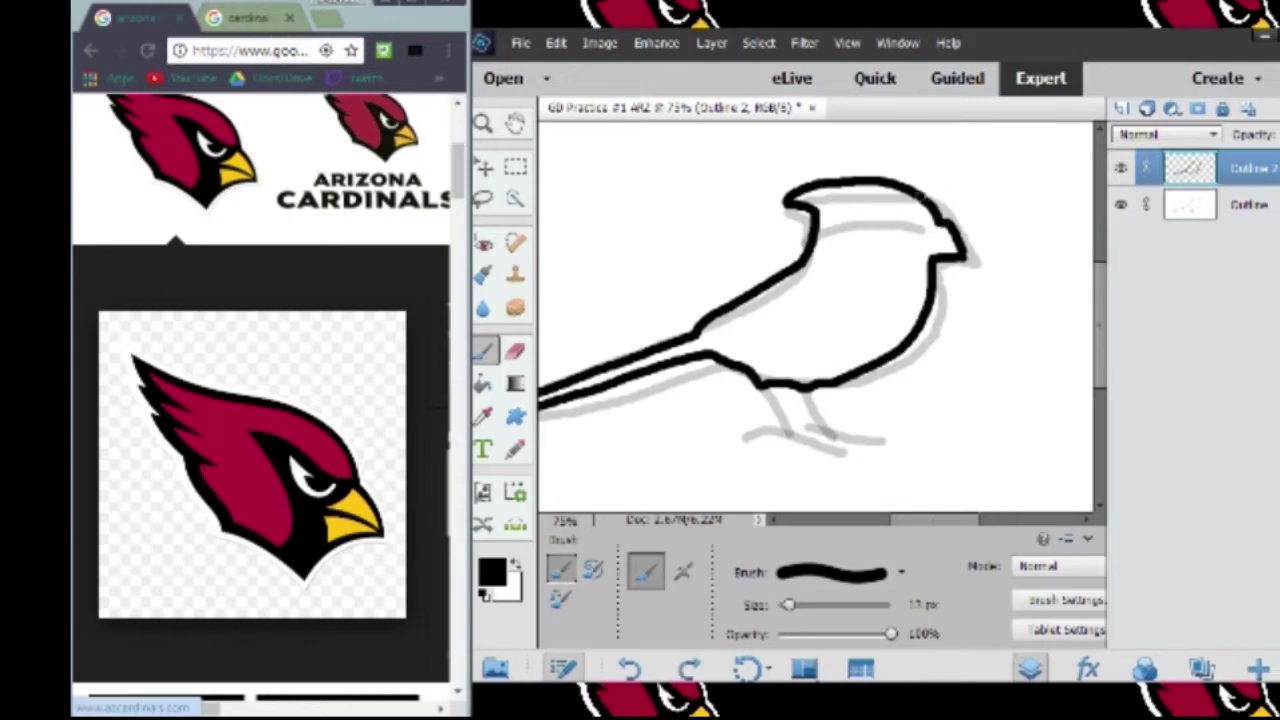
Check the grey sketch layer, erase on it with a 14 px eraser, then undo stray marks on Outline 2
click(1121, 204)
click(1121, 204)
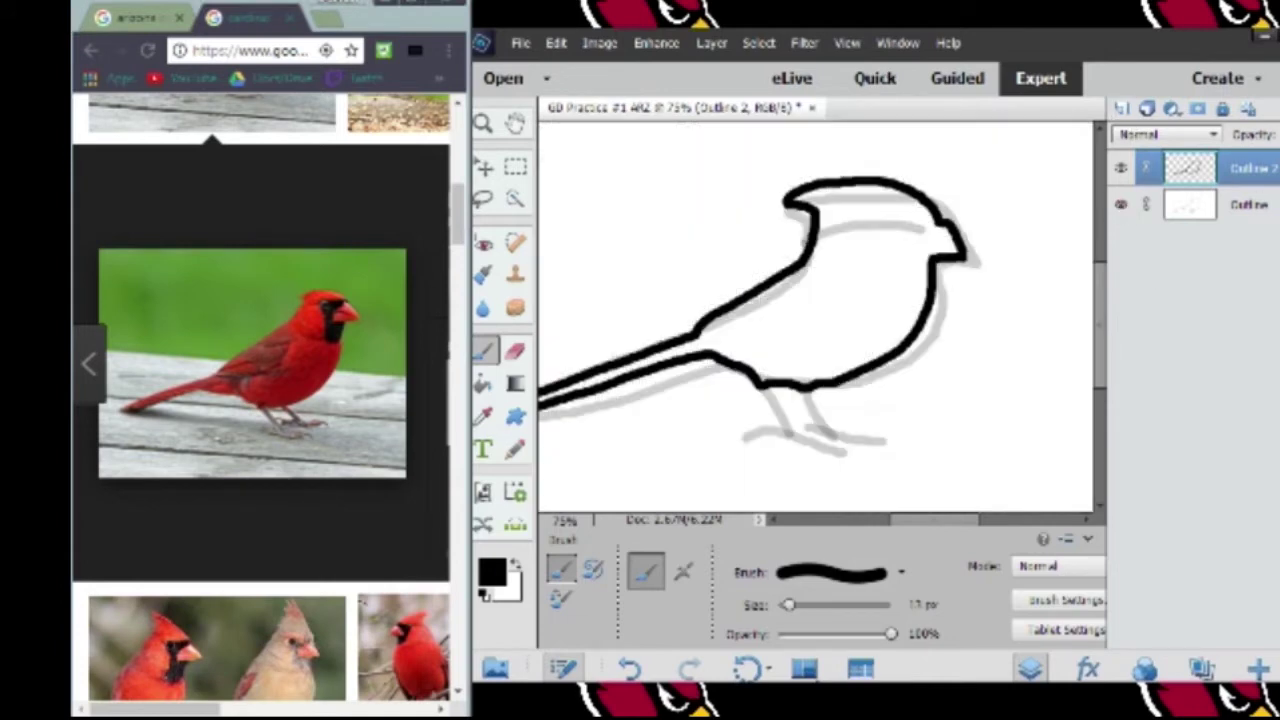
click(1248, 204)
key(e)
drag(741, 603, 695, 603)
key(alt+bracketright)
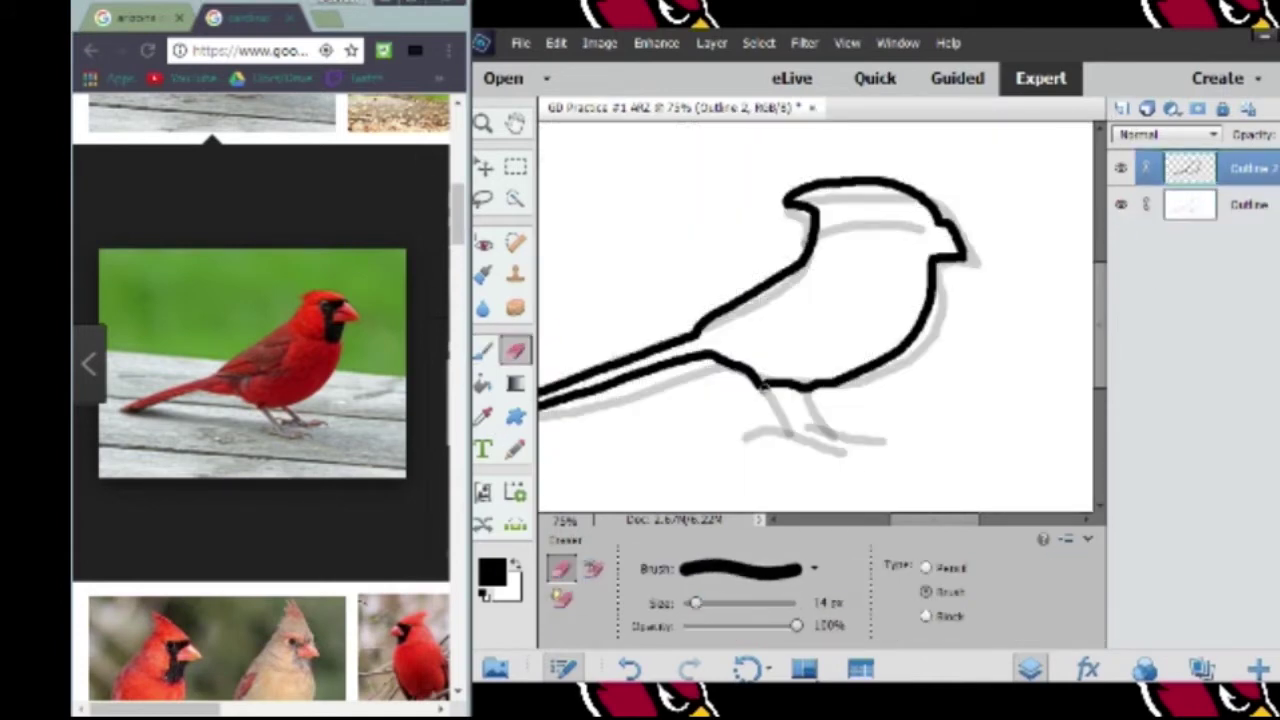
key(ctrl+z)
key(b)
key(ctrl+z)
Ink both legs and feet in thick black, then shrink the brush to 3 px
mouse_move(758, 384)
mouse_down()
mouse_move(828, 447)
mouse_move(750, 432)
mouse_move(838, 450)
mouse_up()
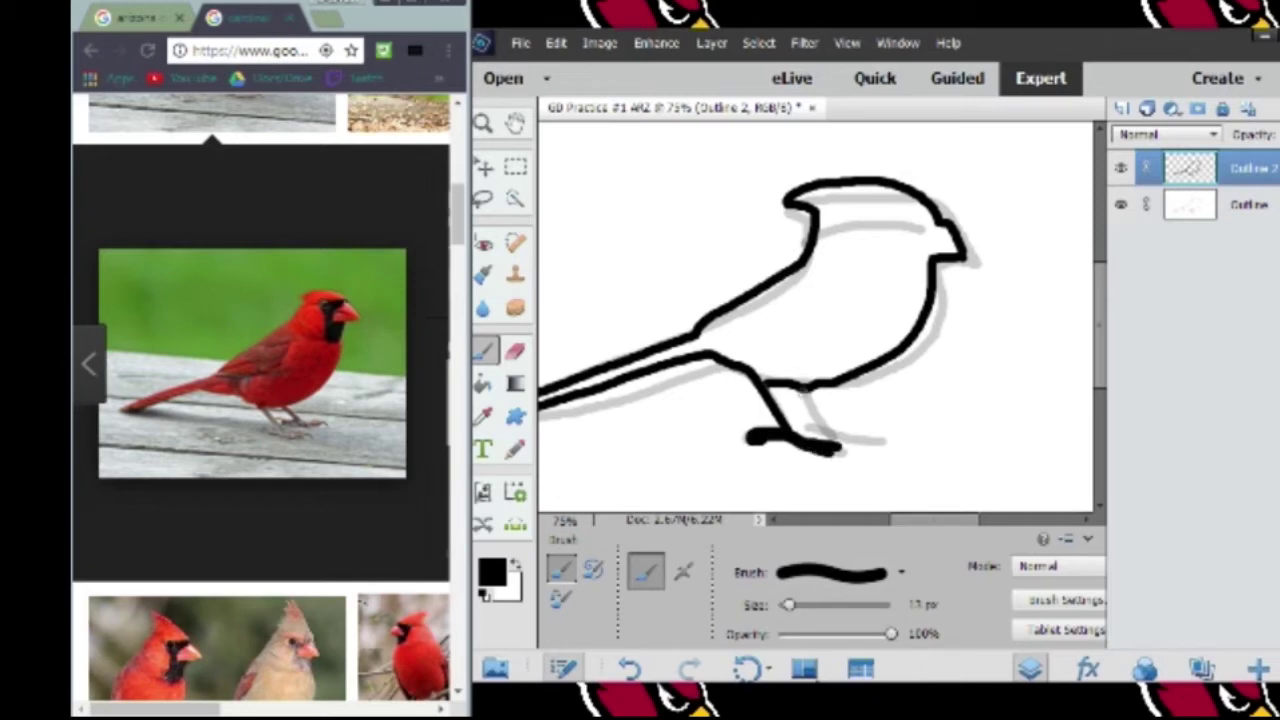
drag(802, 390, 830, 438)
key(ctrl+z)
mouse_move(800, 390)
mouse_down()
mouse_move(832, 436)
mouse_move(808, 428)
mouse_move(868, 435)
mouse_up()
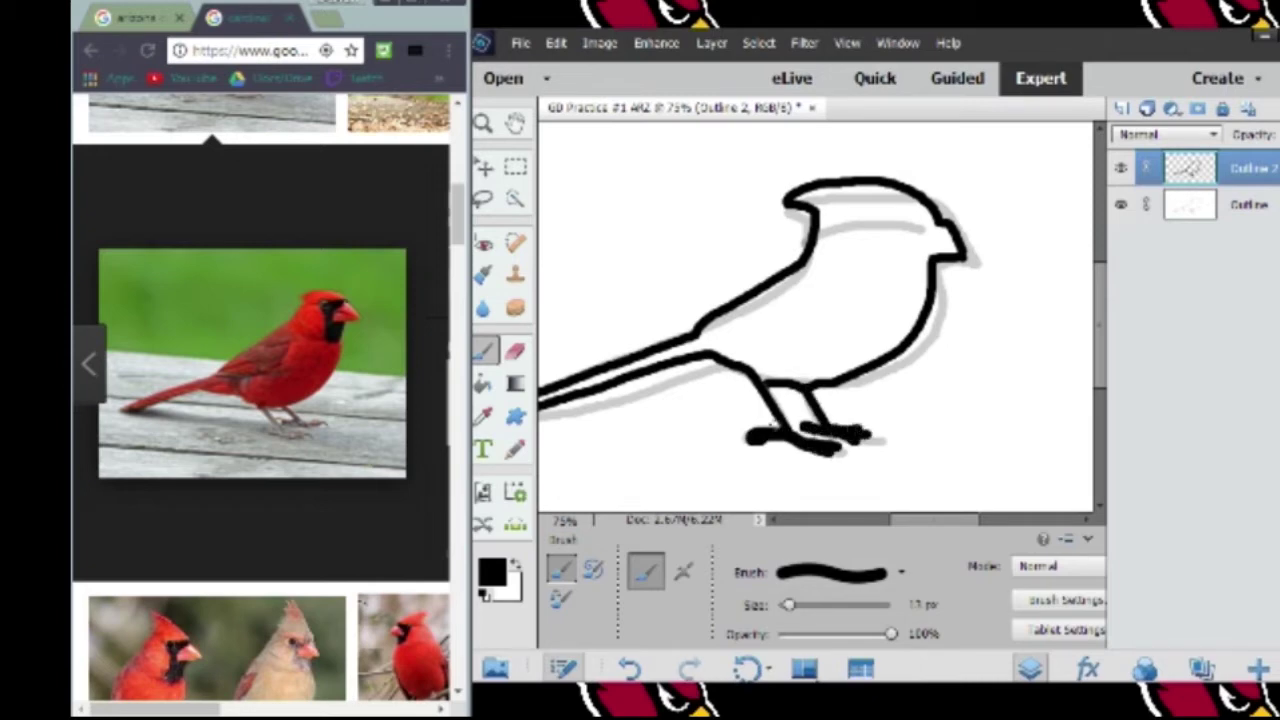
key(bracketleft)
key(bracketleft)
click(140, 18)
scroll(232, 457, down, 2)
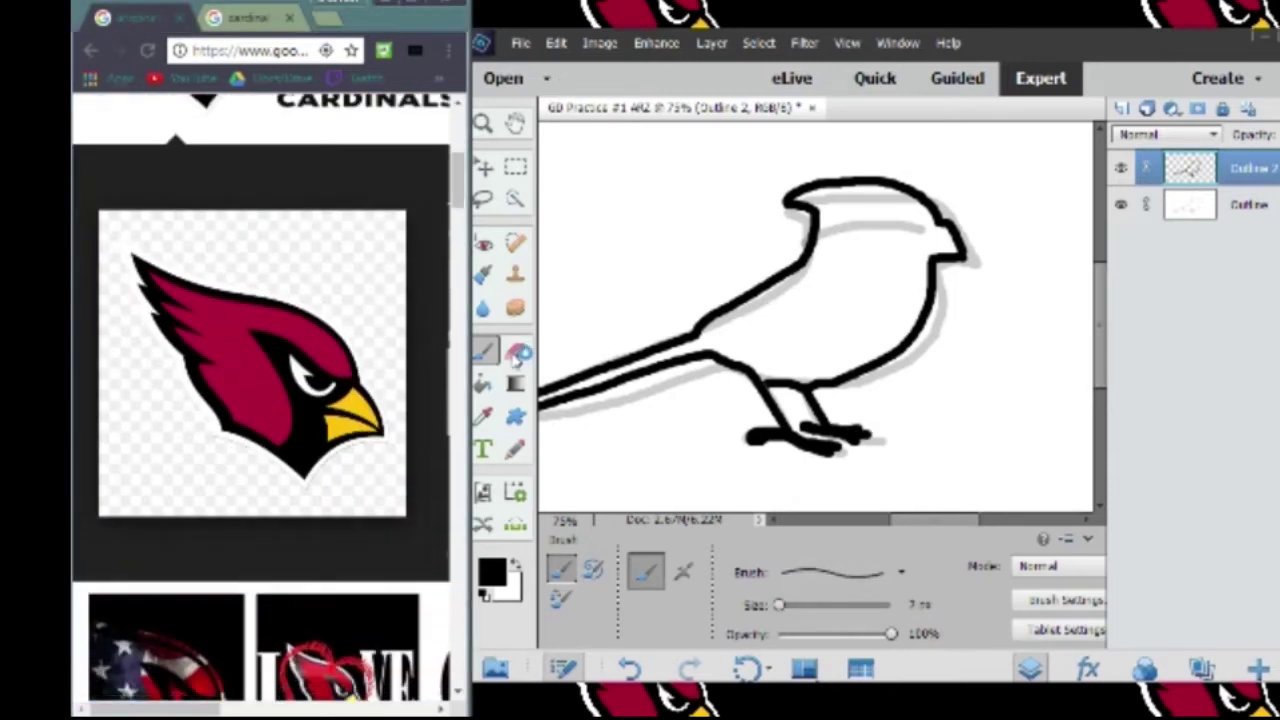
Search Chrome for 'arizona cardinals colors codes' and open the team colour codes page
click(333, 19)
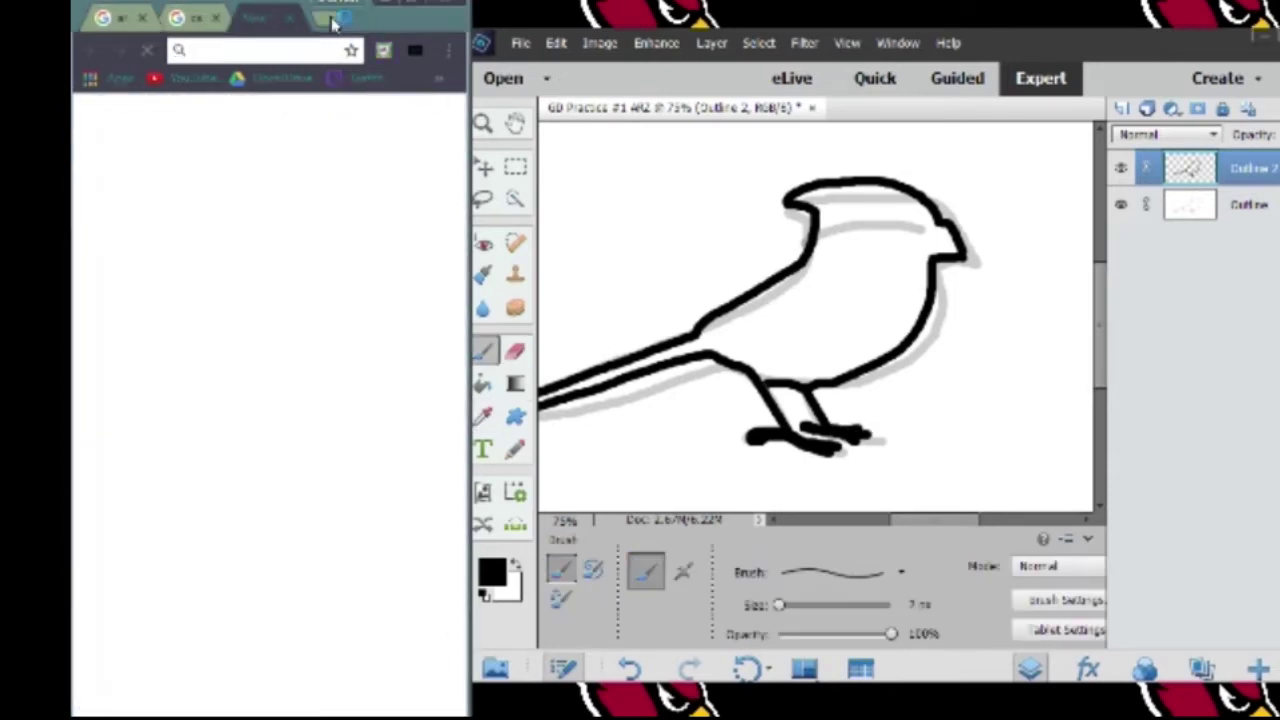
text(arizona cardinals colors codes)
key(Return)
drag(200, 708, 230, 708)
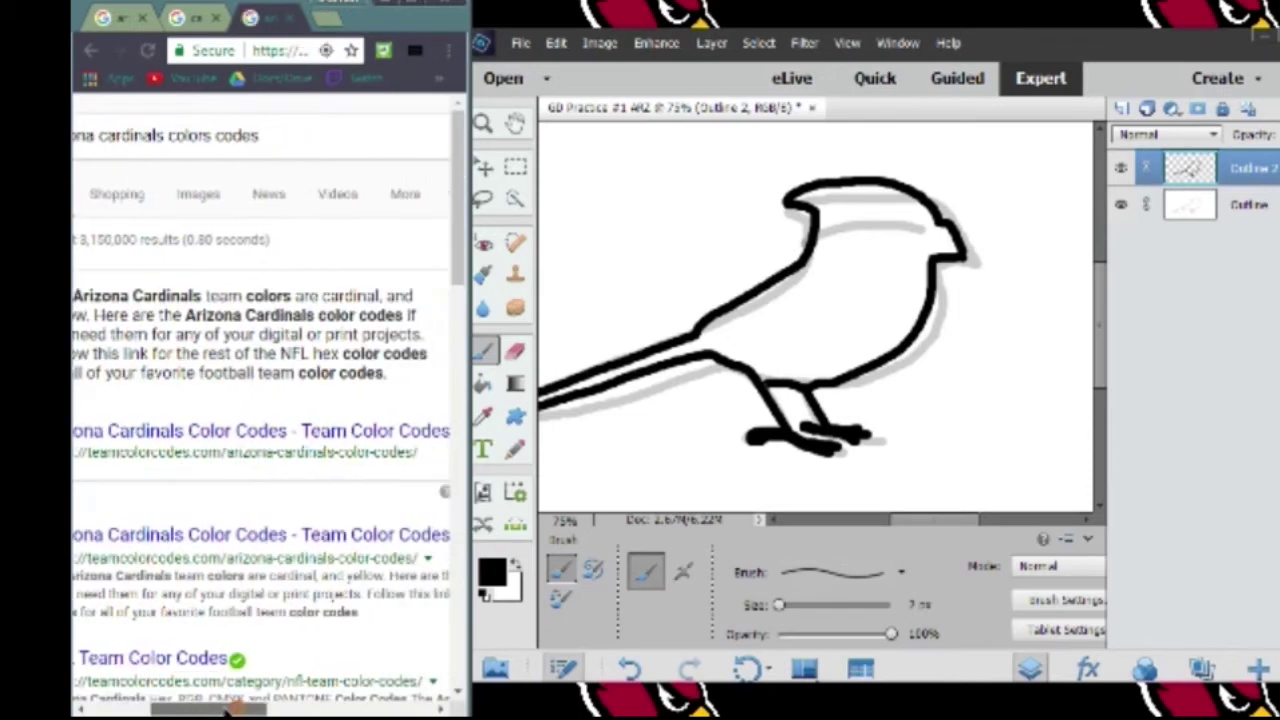
click(243, 436)
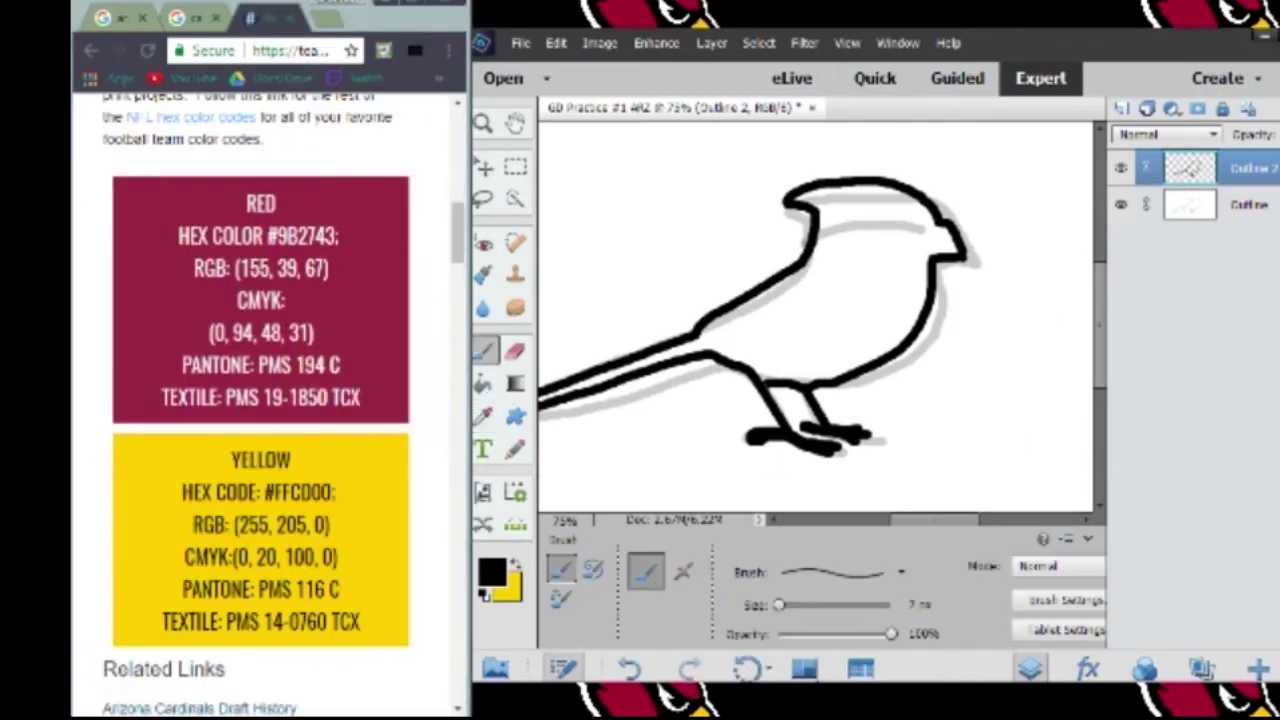
Back in Photoshop Elements, set the canvas magnification to 95%
click(565, 521)
text(95)
key(Return)
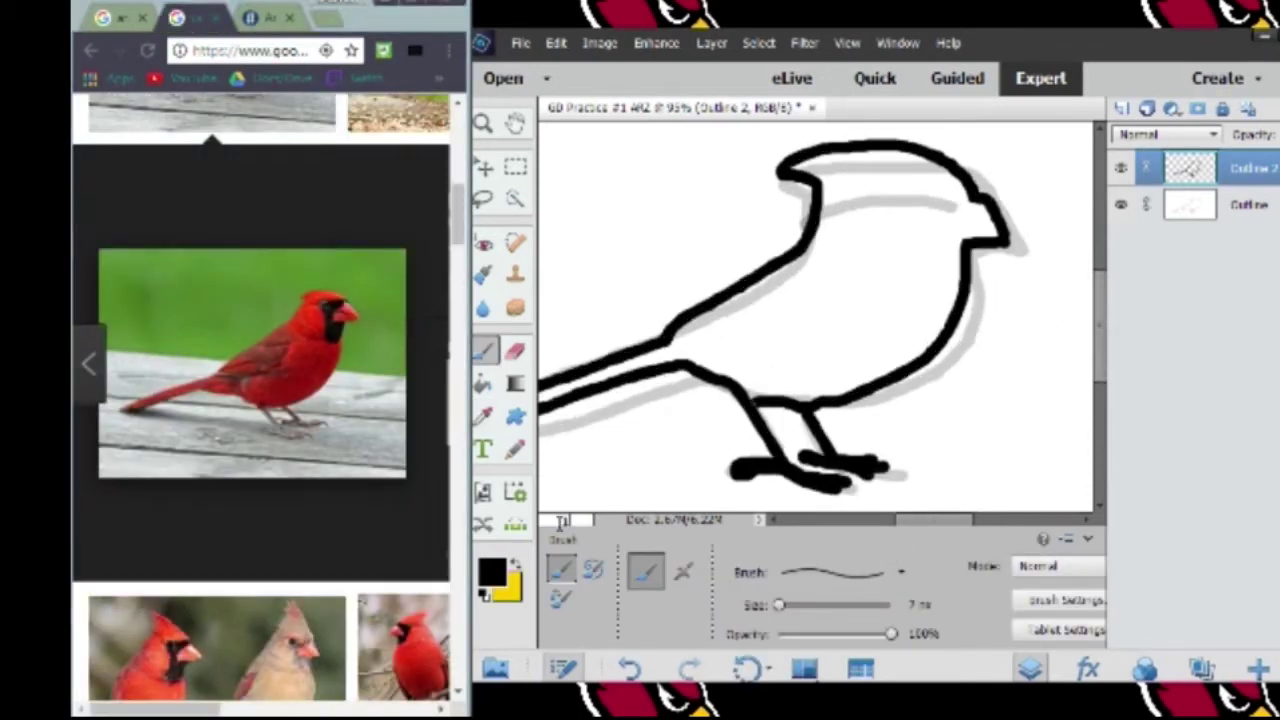
scroll(580, 391, down, 2)
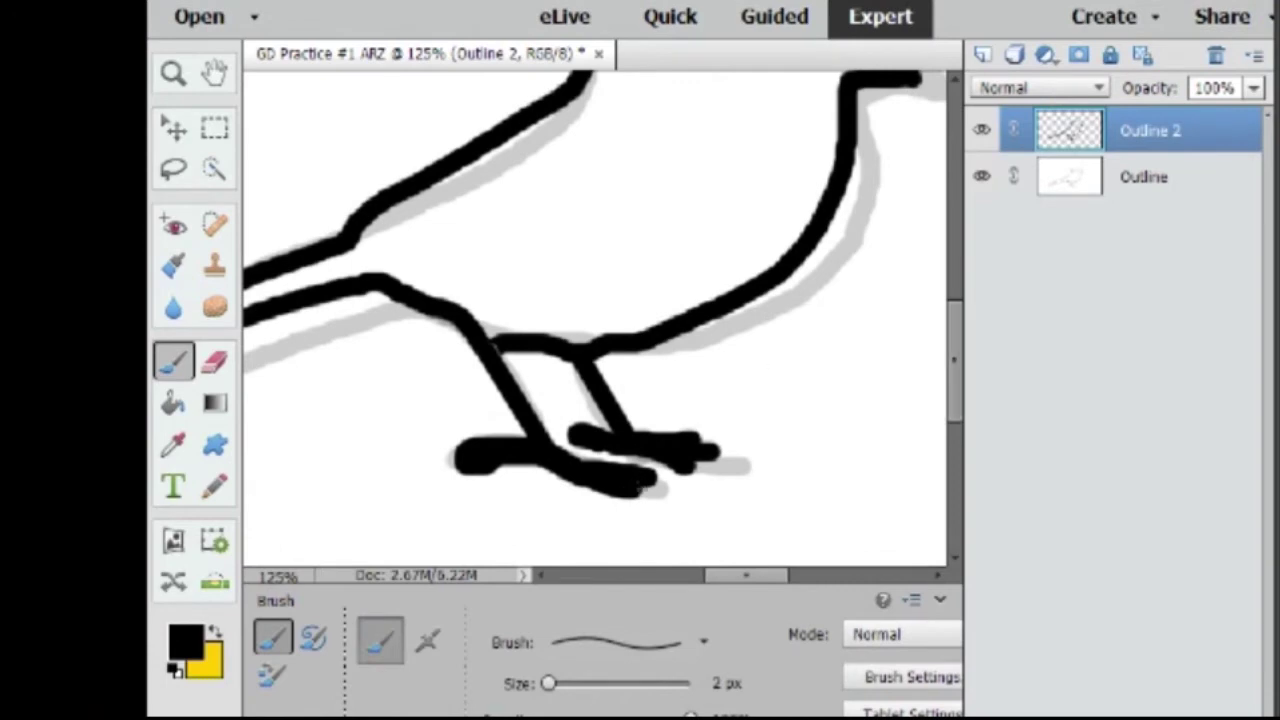
Sample Cardinals yellow and paint a yellow claw at the left foot
click(178, 670)
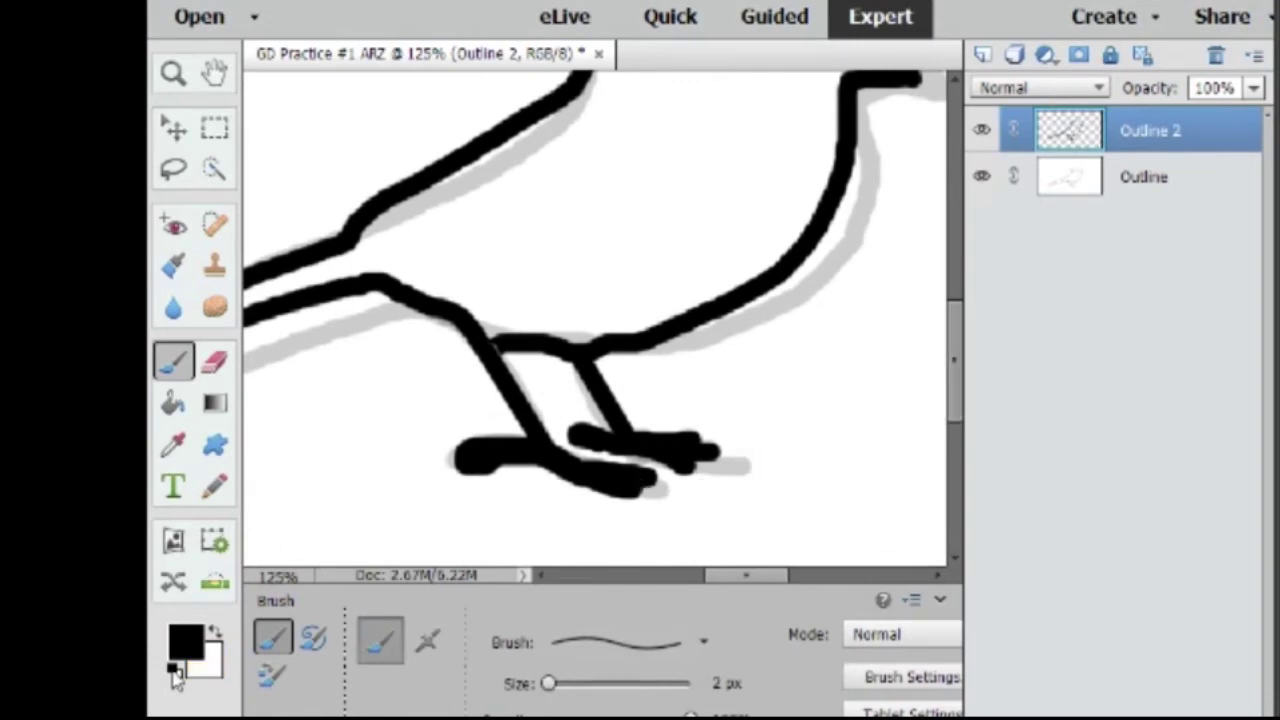
key(i)
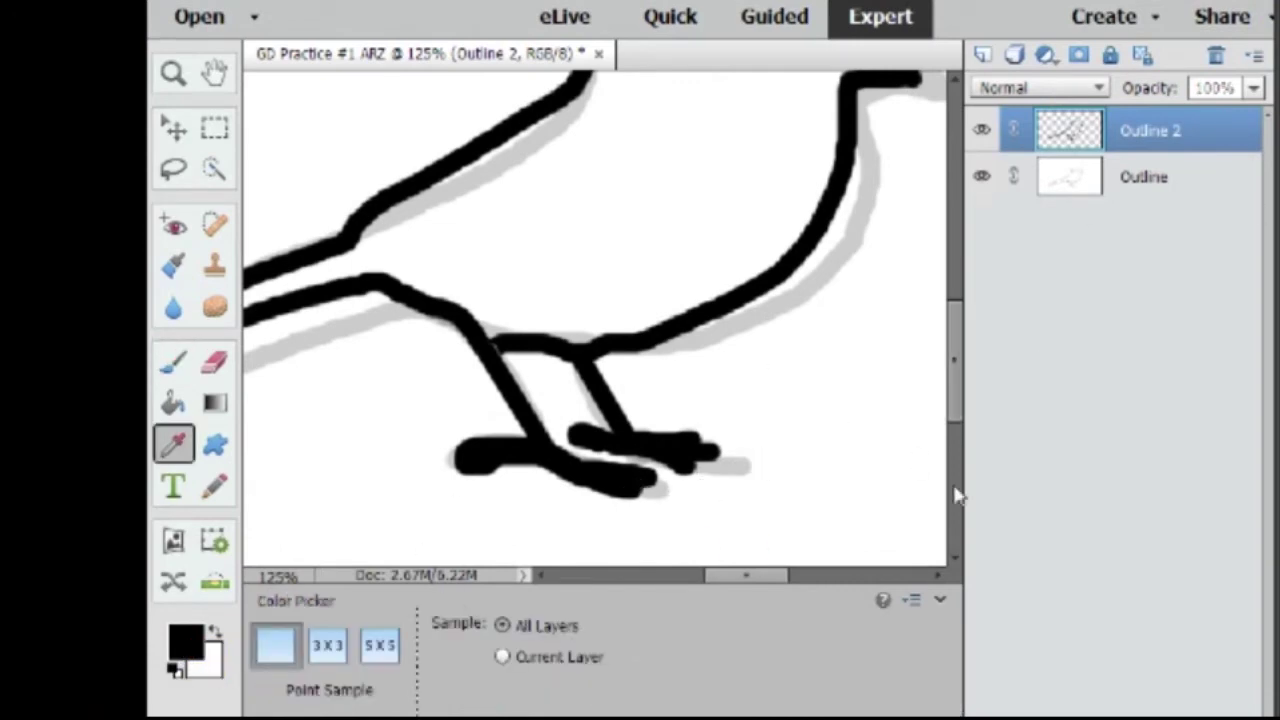
key(b)
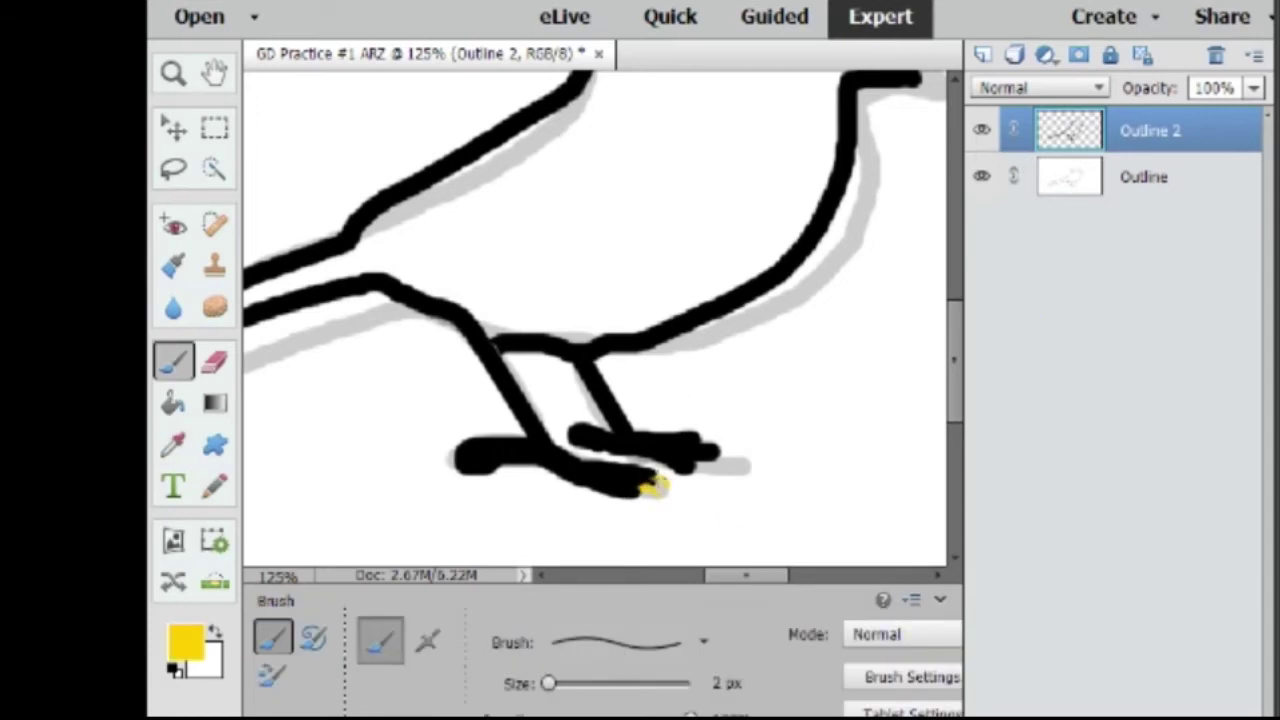
drag(435, 440, 456, 456)
key(ctrl+z)
mouse_move(456, 442)
mouse_down()
mouse_move(395, 458)
mouse_move(458, 456)
mouse_up()
key(ctrl+z)
Bucket-fill the left claw and toe gap yellow, using a 3 px brush, then erase the left claw tip
key(k)
click(432, 452)
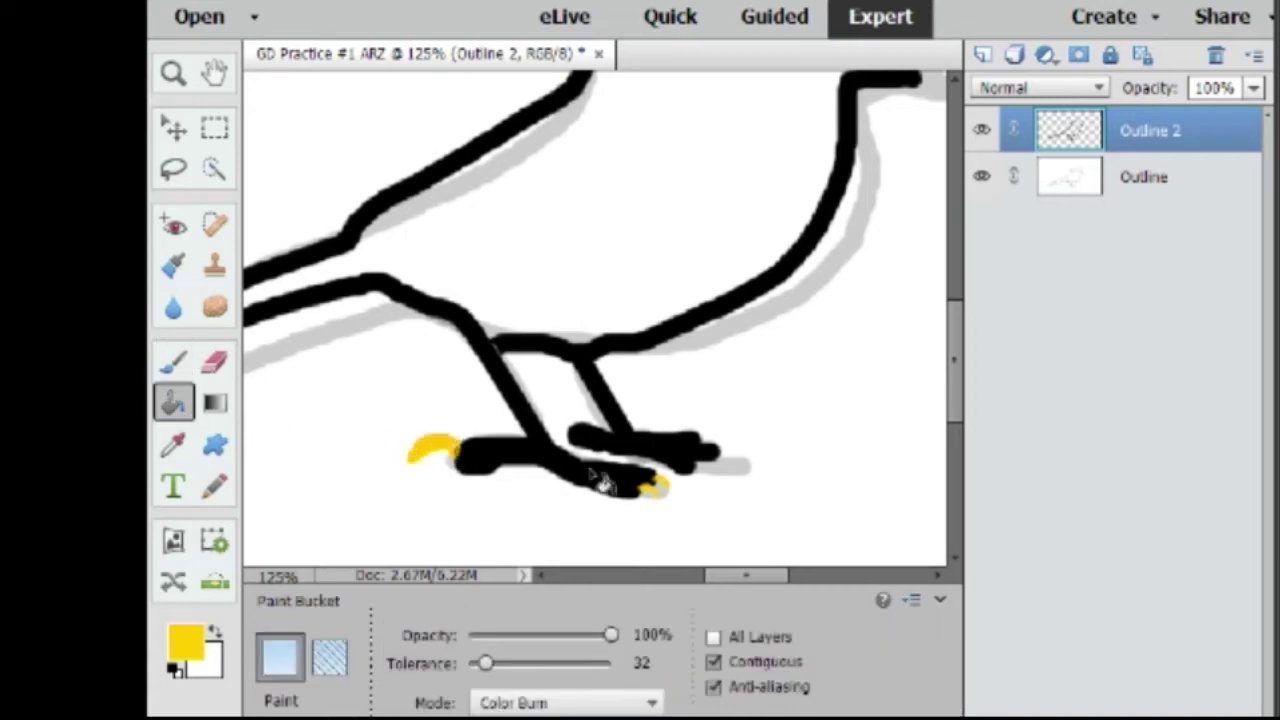
key(b)
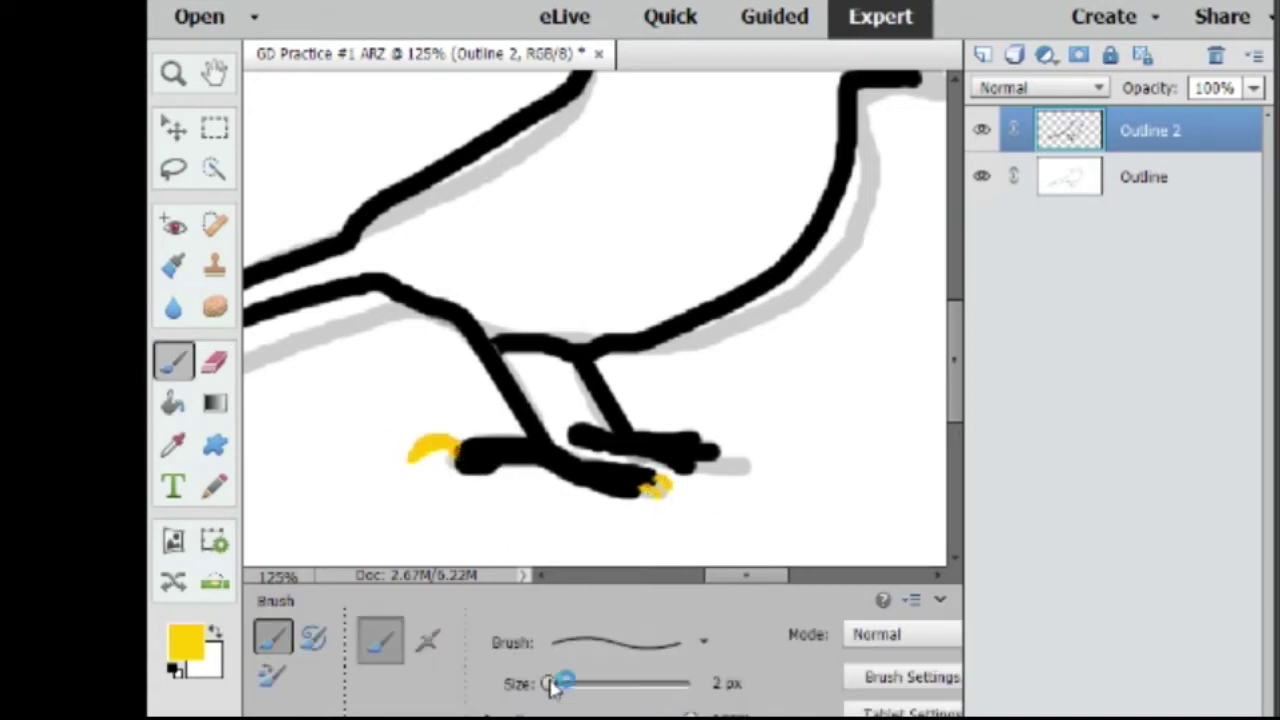
drag(553, 683, 549, 683)
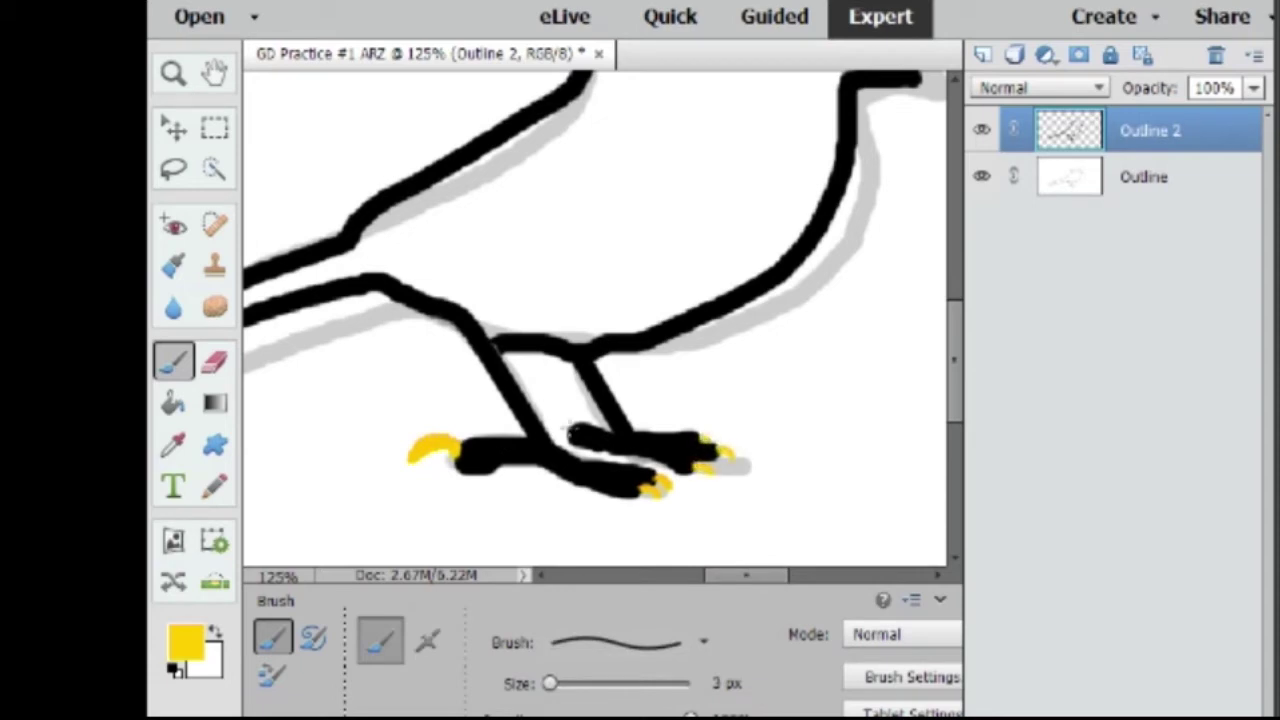
key(k)
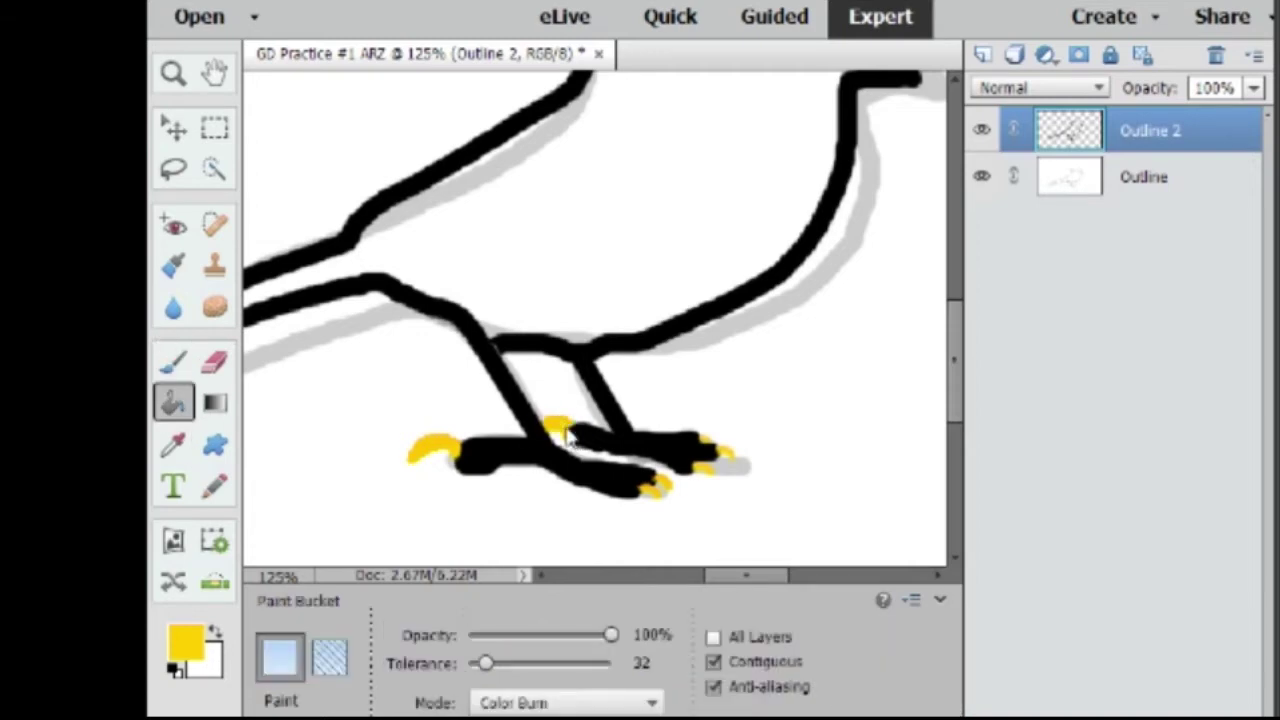
click(556, 428)
key(b)
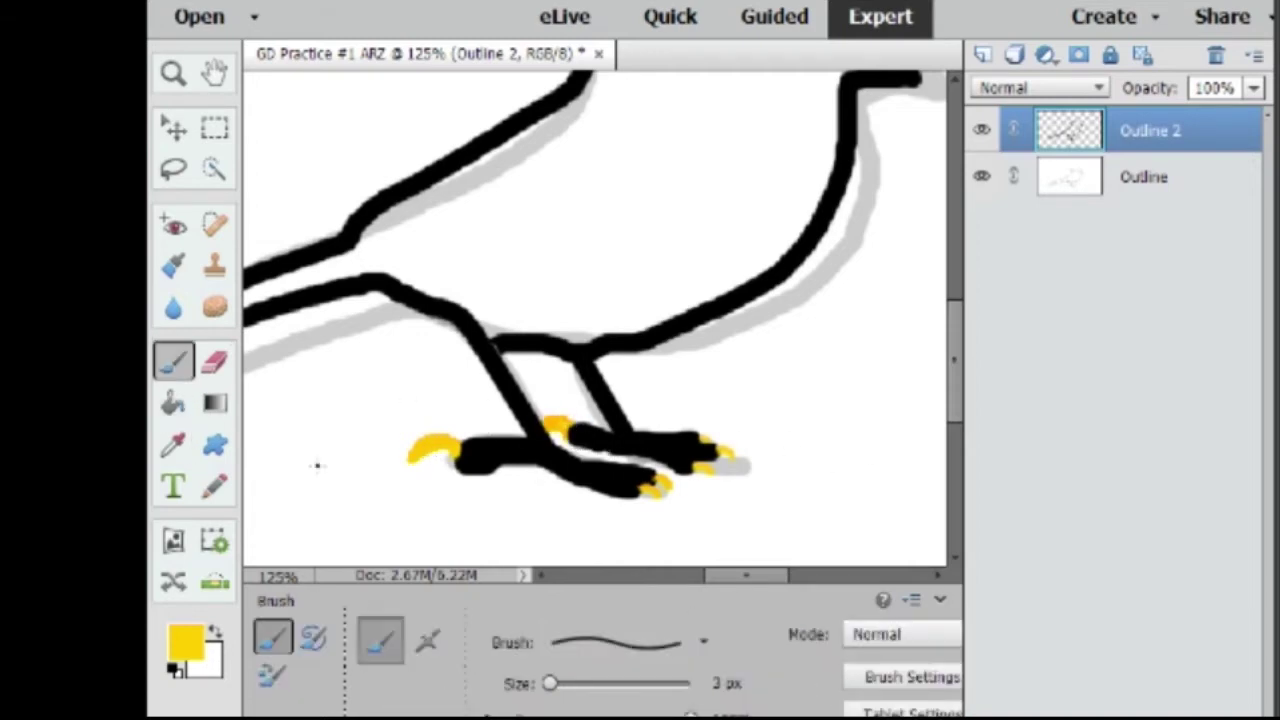
key(e)
drag(423, 463, 400, 446)
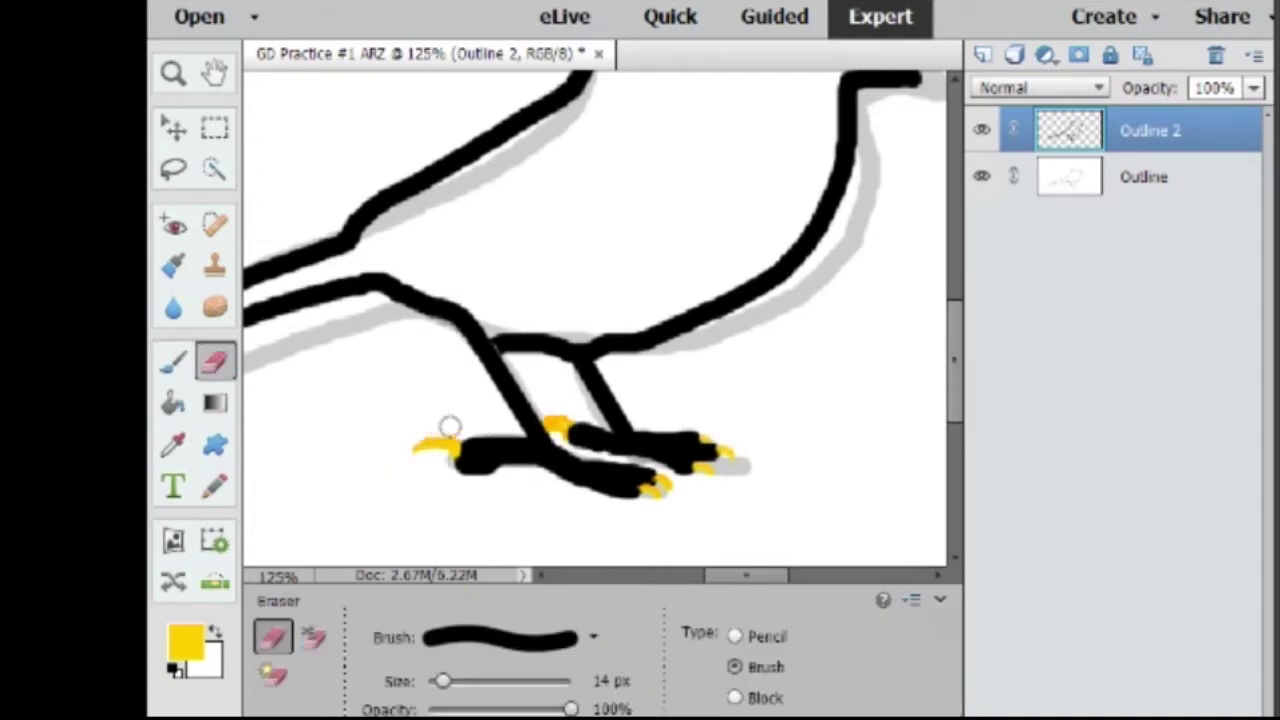
Reshape the left claw tip with a 5-7 px eraser into a hooked yellow claw
click(410, 445)
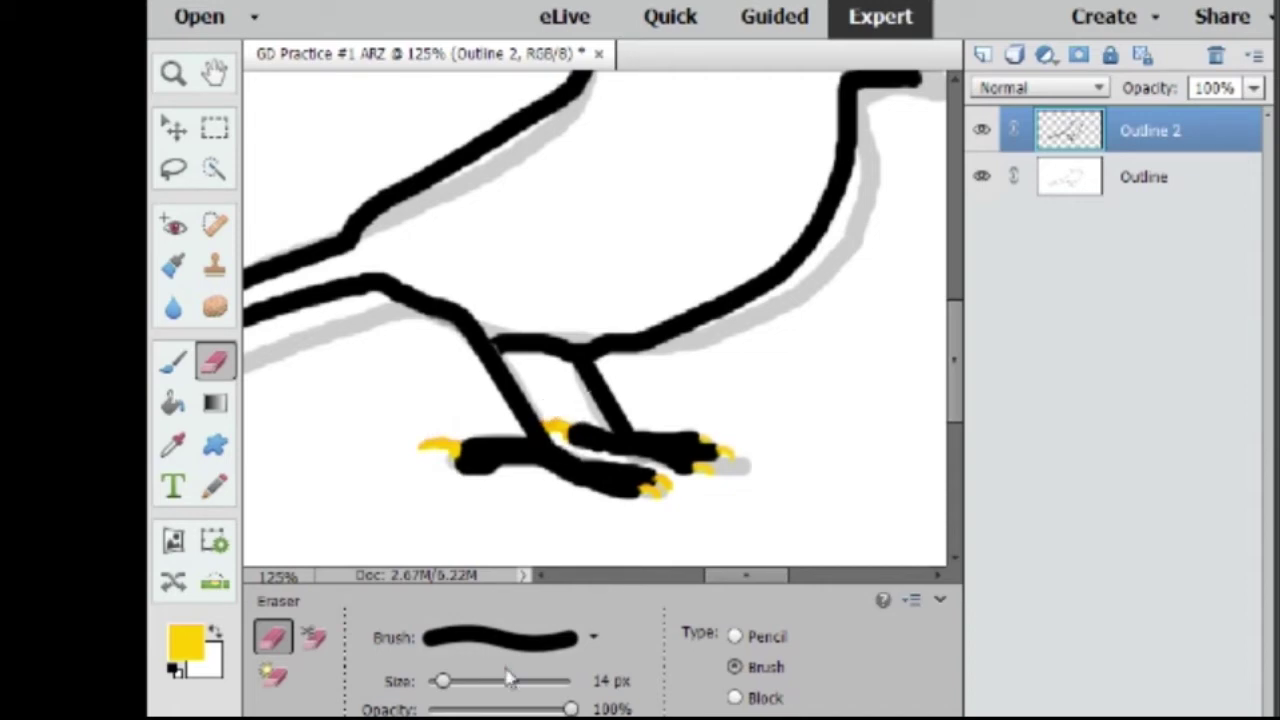
key(bracketleft)
key(bracketleft)
key(bracketleft)
key(bracketleft)
key(bracketleft)
key(bracketleft)
key(bracketleft)
key(bracketleft)
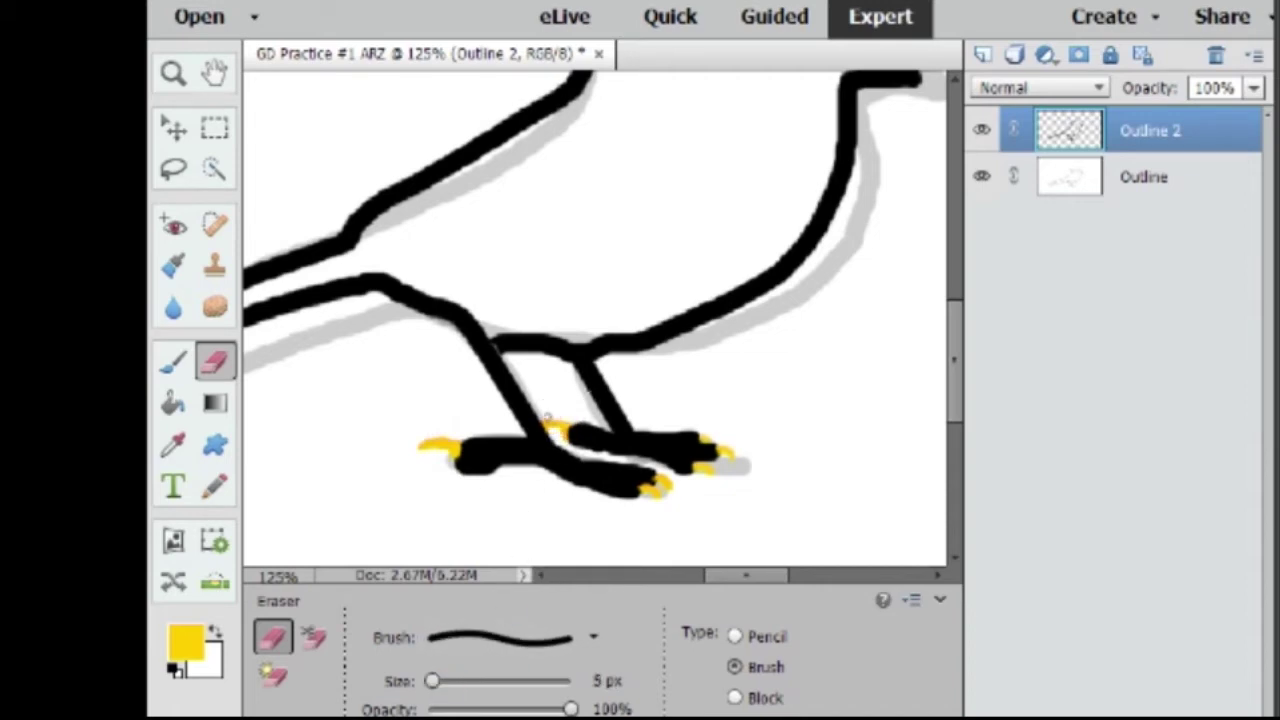
key(b)
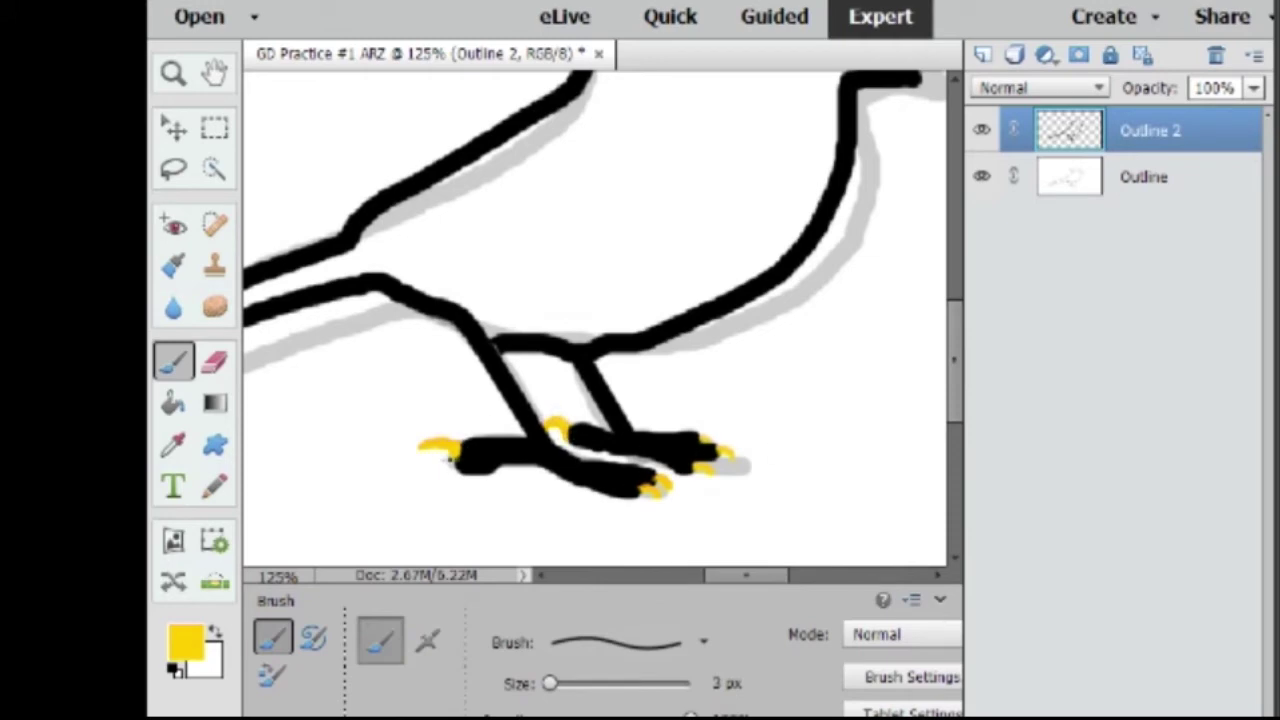
key(e)
key(bracketright)
key(bracketright)
key(bracketright)
key(bracketleft)
key(bracketleft)
key(bracketleft)
drag(428, 446, 455, 450)
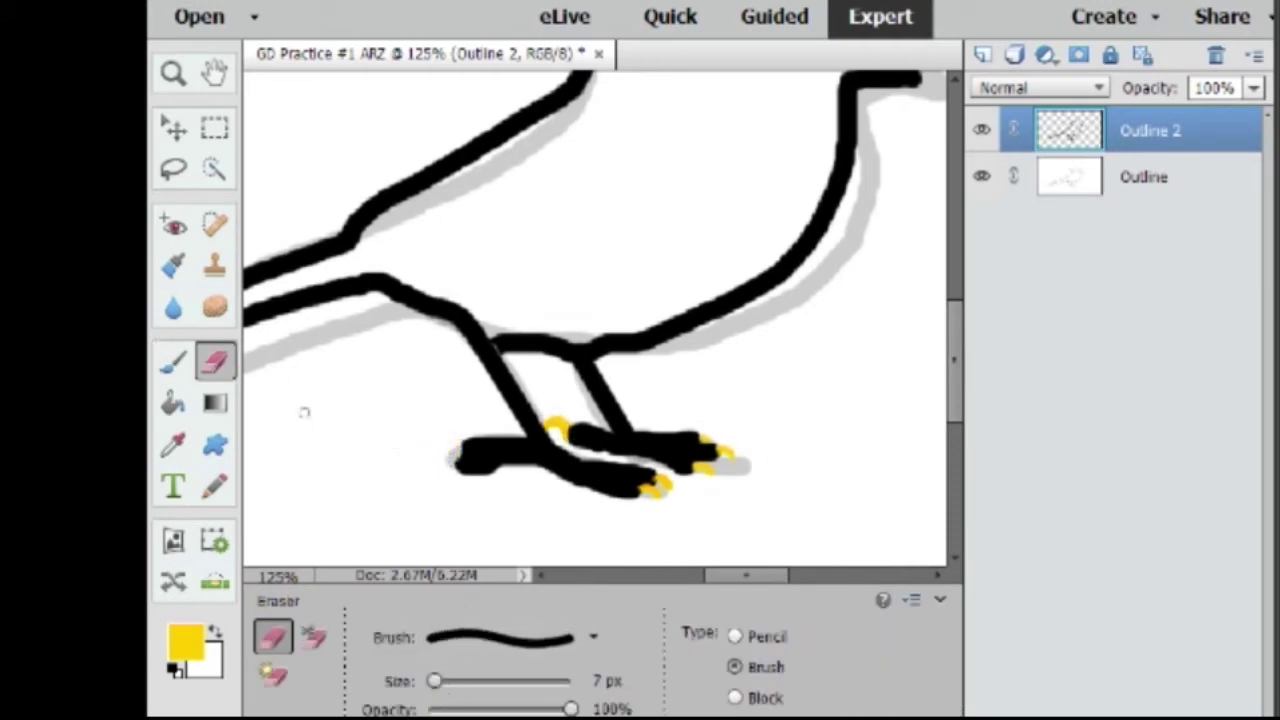
key(b)
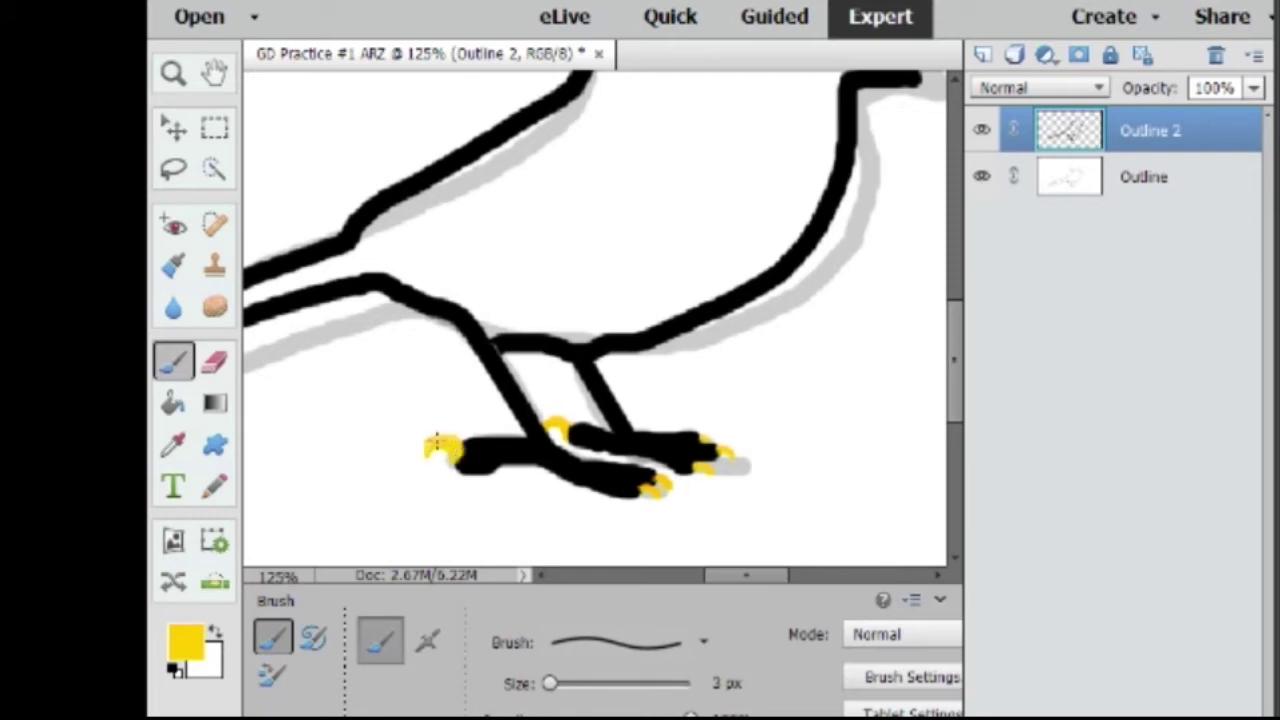
key(e)
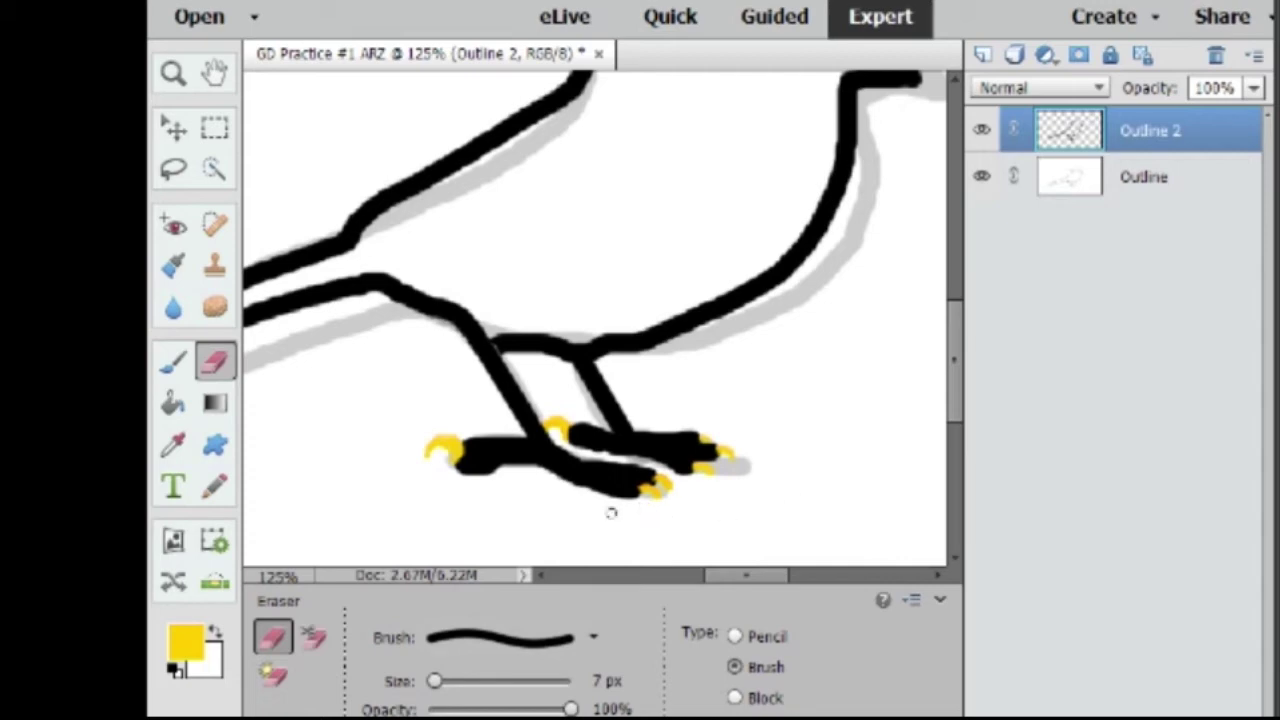
Reset the colour to black and draw a black line across the beak
scroll(863, 217, up, 2)
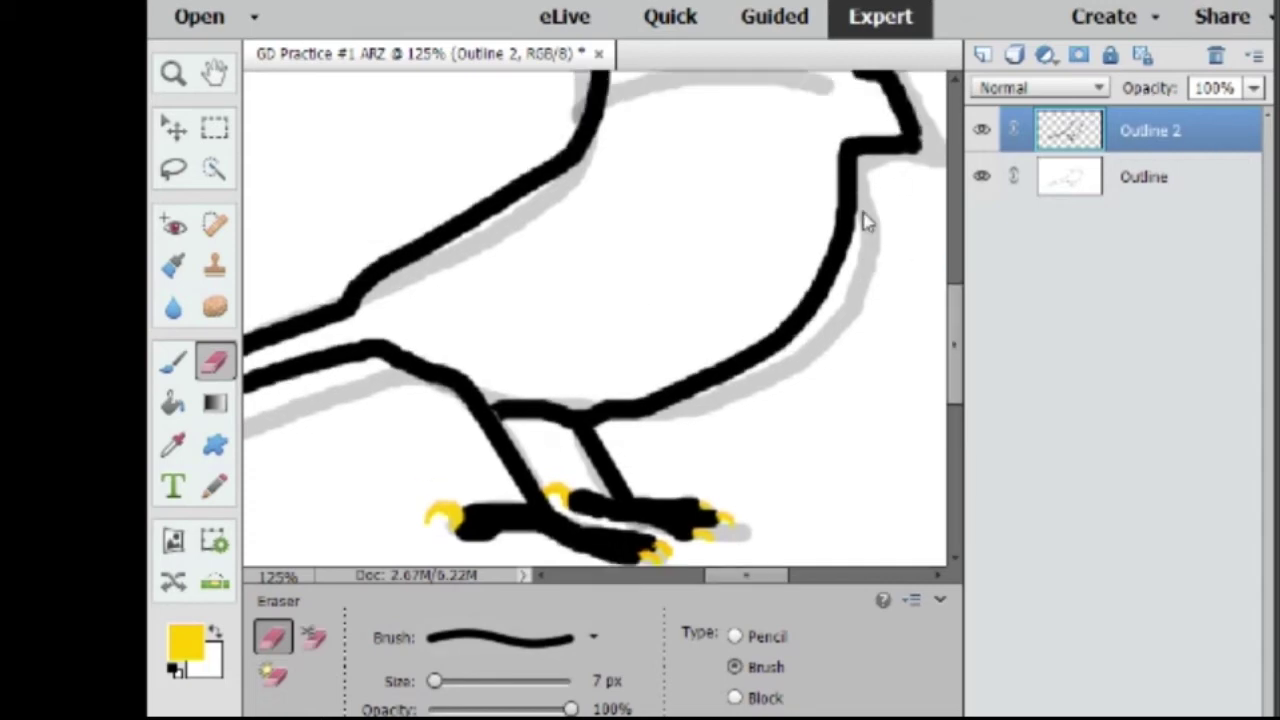
scroll(863, 217, up, 3)
click(173, 362)
click(176, 667)
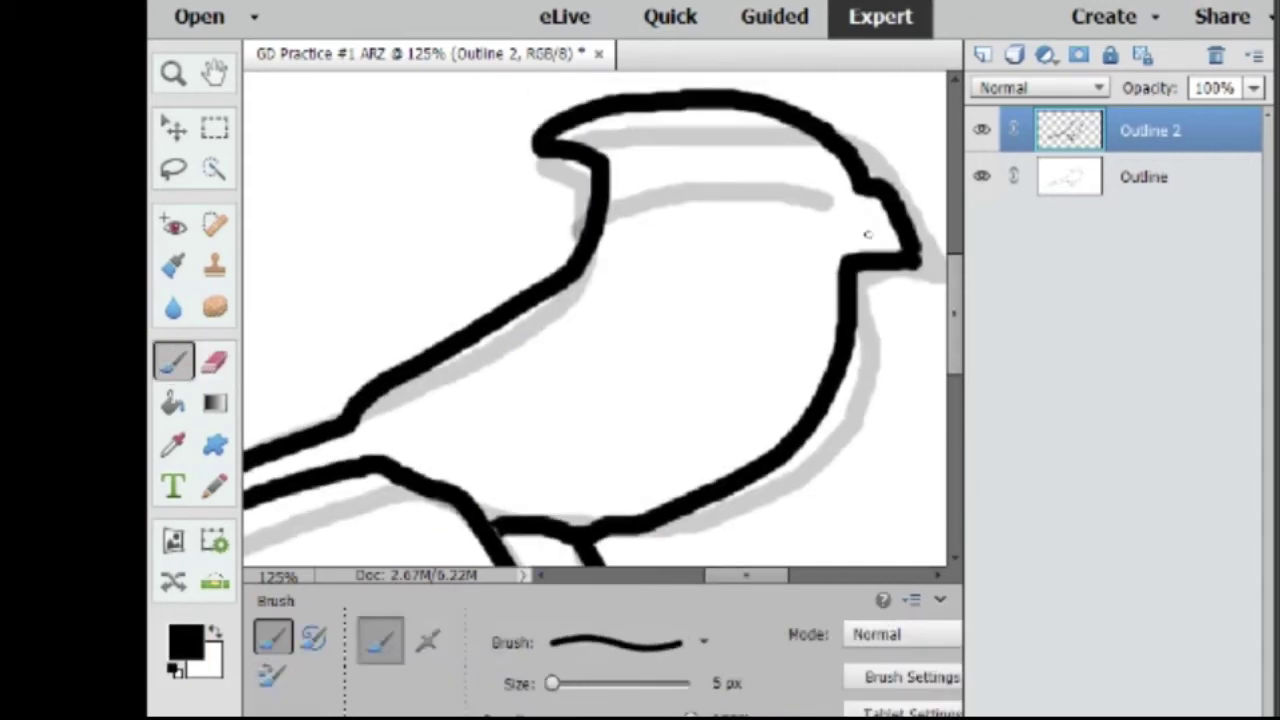
drag(888, 243, 818, 222)
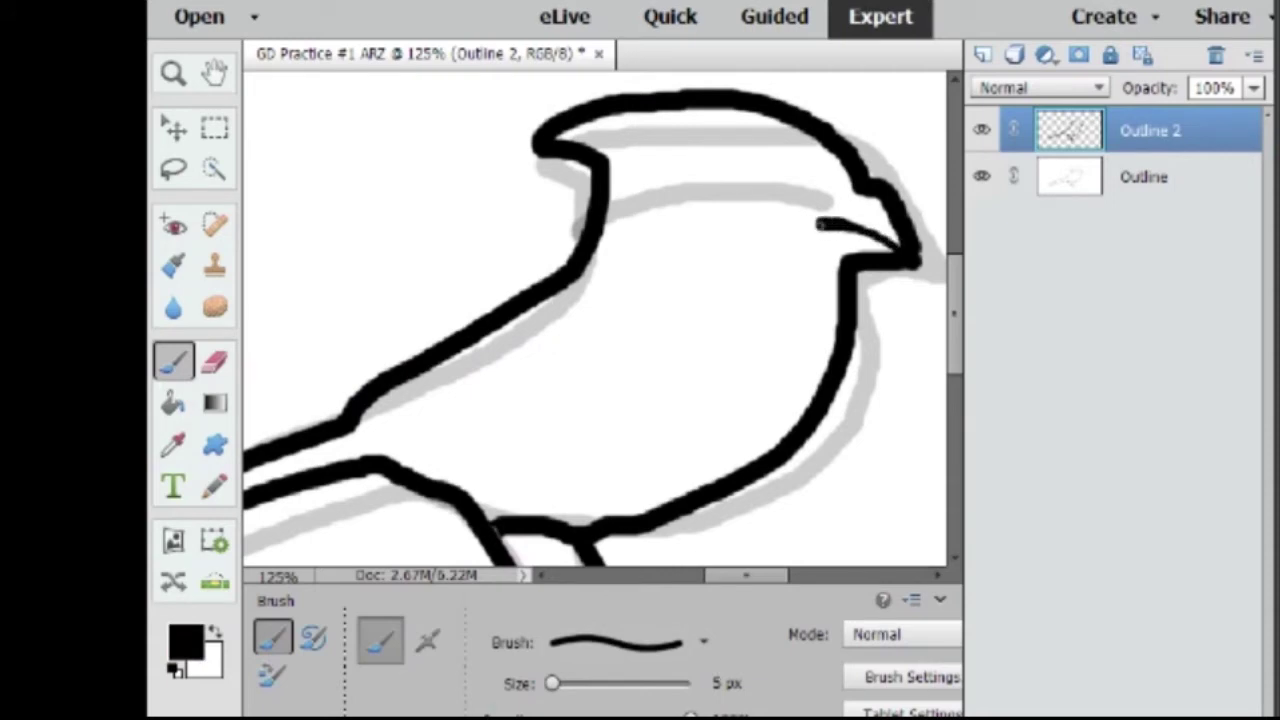
Close off the beak outline in black and fill both beak sections yellow
drag(818, 224, 836, 288)
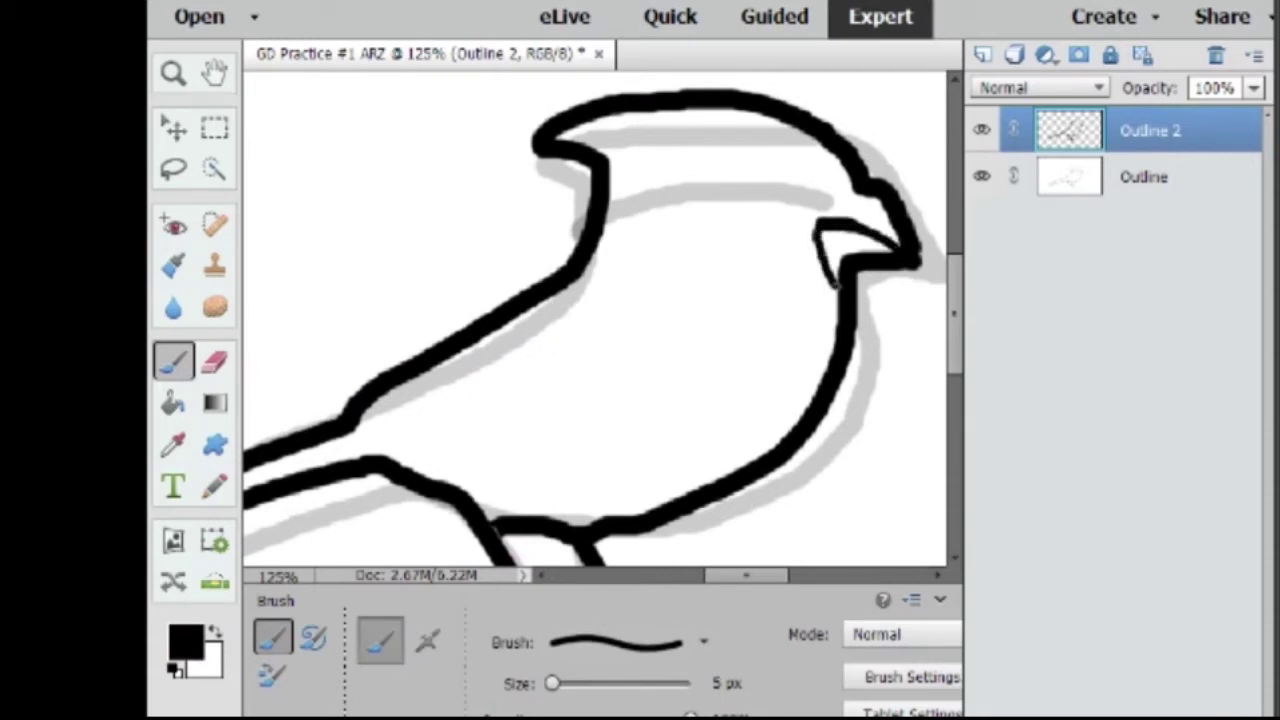
drag(848, 190, 812, 262)
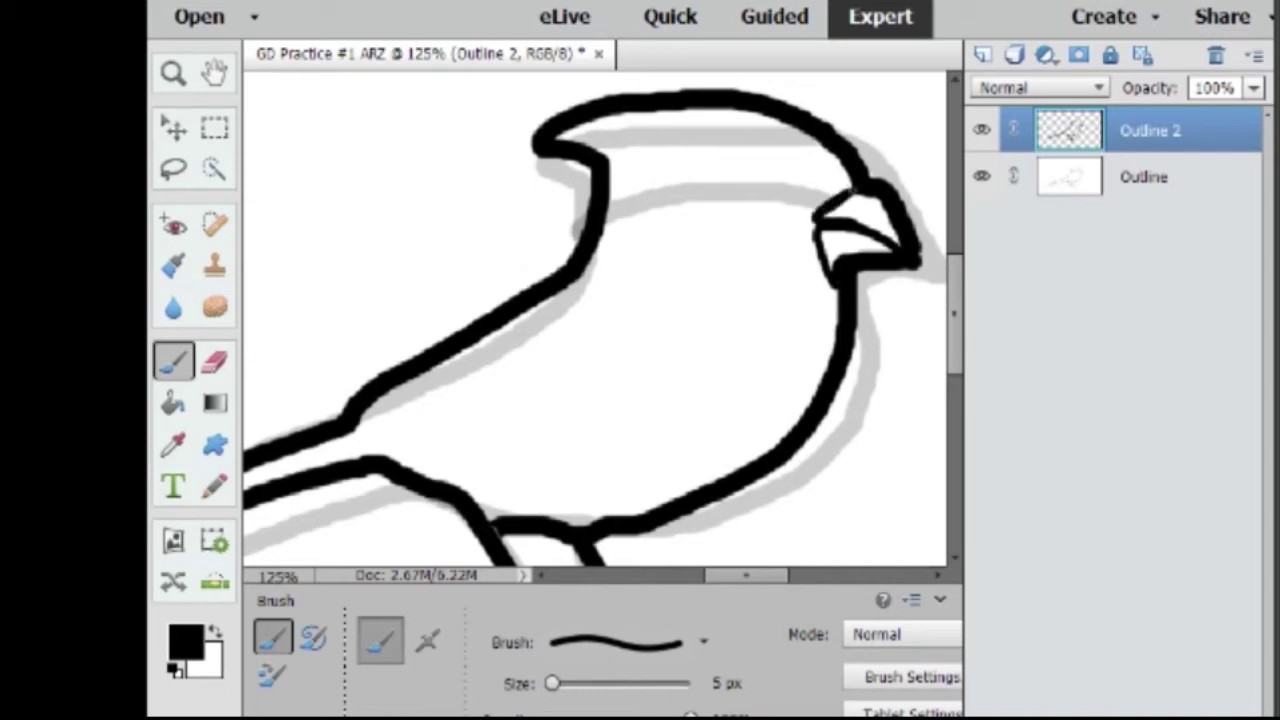
key(i)
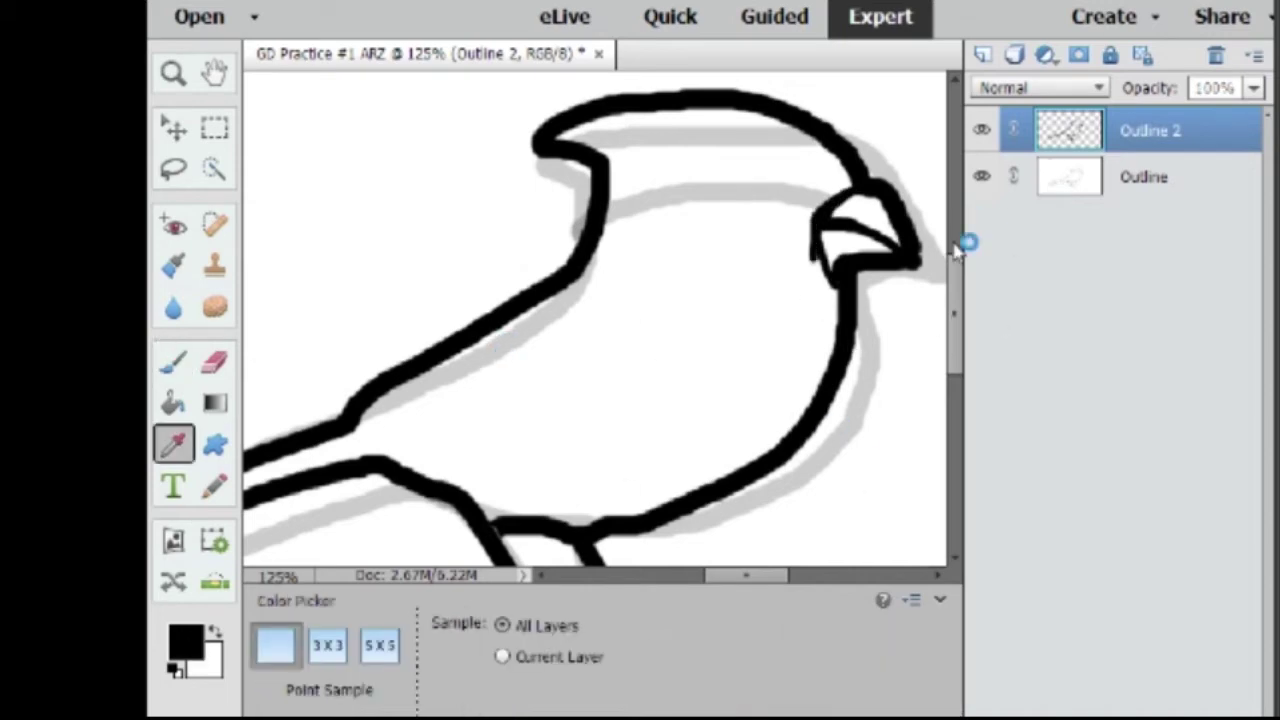
key(b)
key(k)
click(848, 248)
click(862, 212)
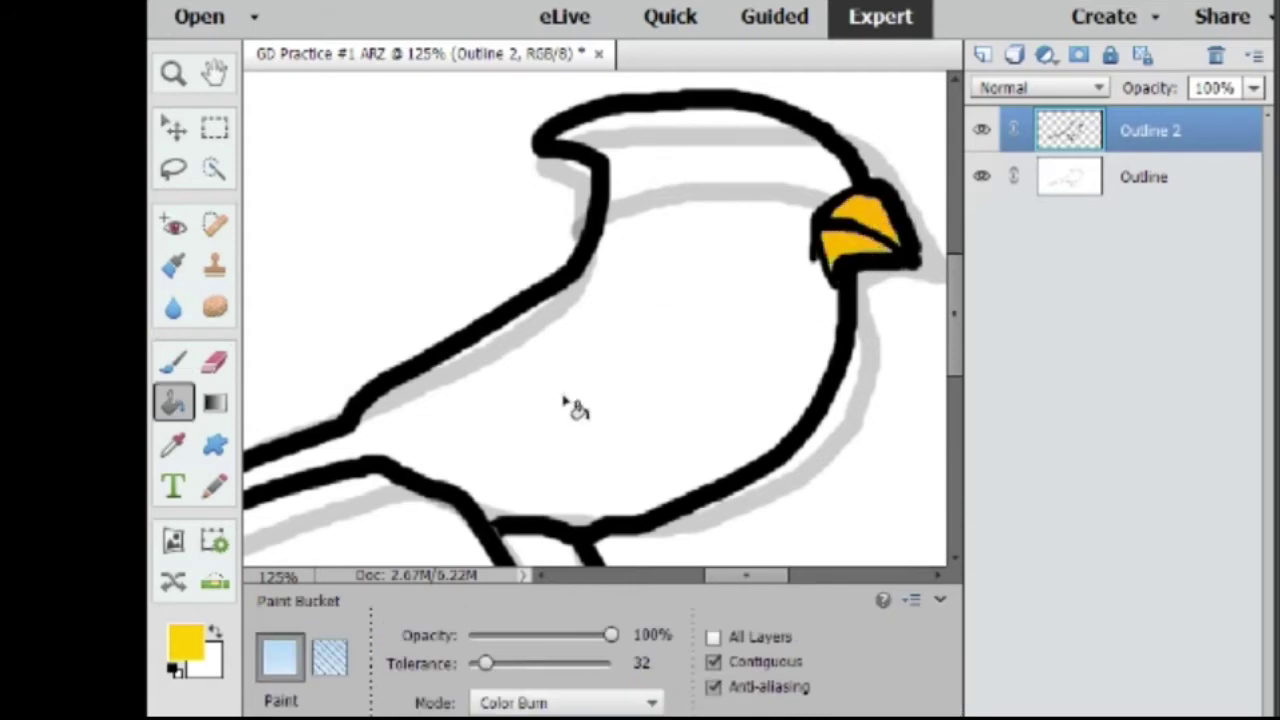
key(b)
Paint a thick black face mask with a 13 px brush and bucket-fill it solid black
click(176, 666)
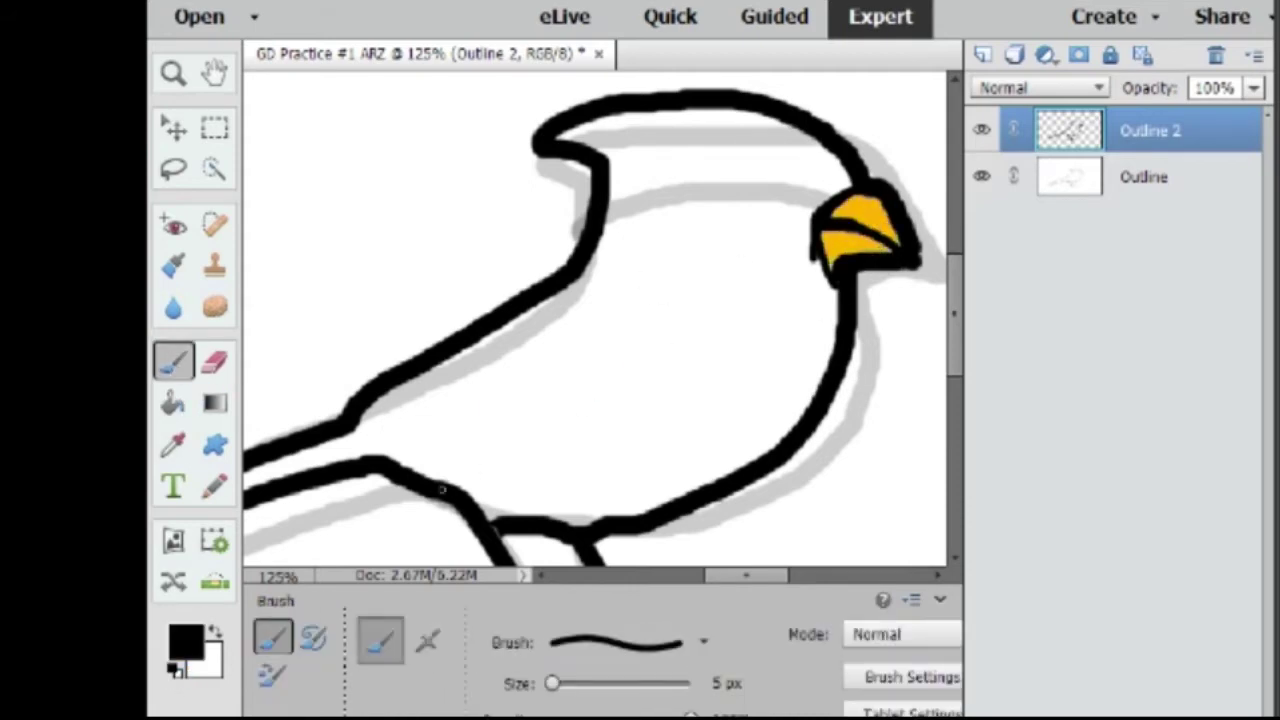
drag(552, 683, 562, 683)
mouse_move(860, 178)
mouse_down()
mouse_move(818, 285)
mouse_move(835, 330)
mouse_move(800, 262)
mouse_move(678, 153)
mouse_move(855, 182)
mouse_move(665, 145)
mouse_up()
key(bracketleft)
key(bracketleft)
key(bracketleft)
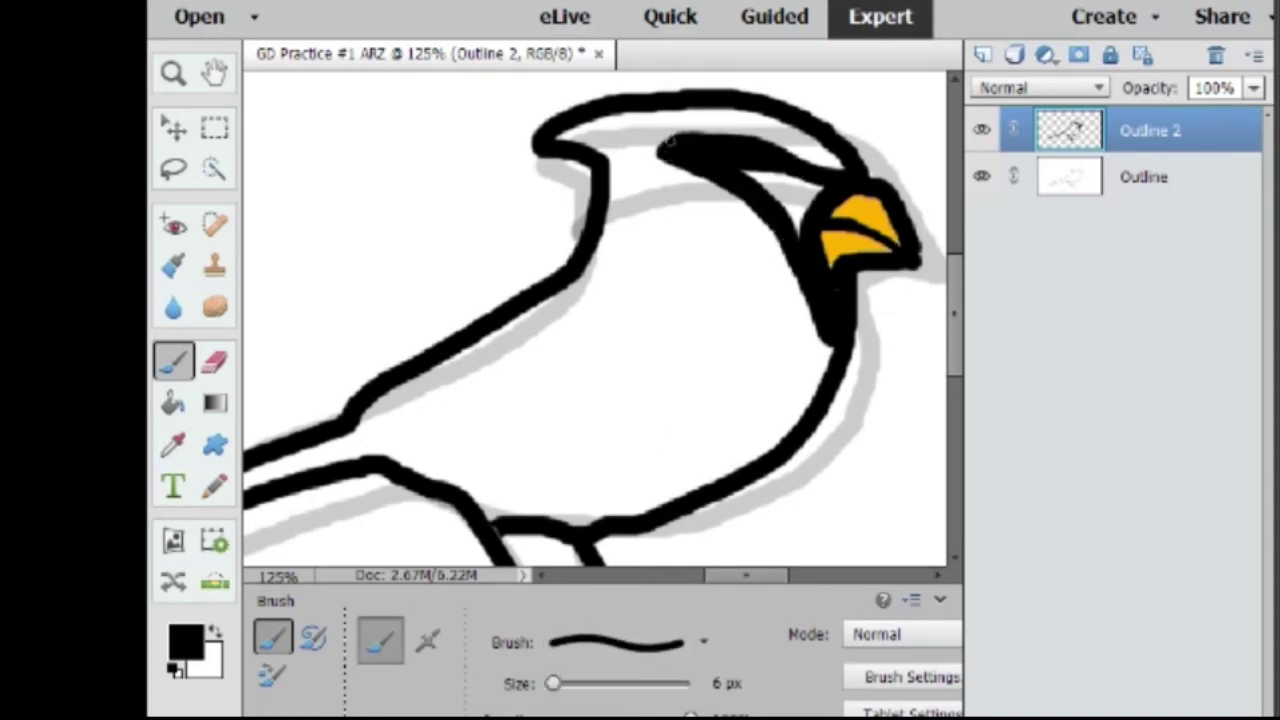
click(674, 130)
drag(665, 140, 660, 162)
key(k)
click(747, 172)
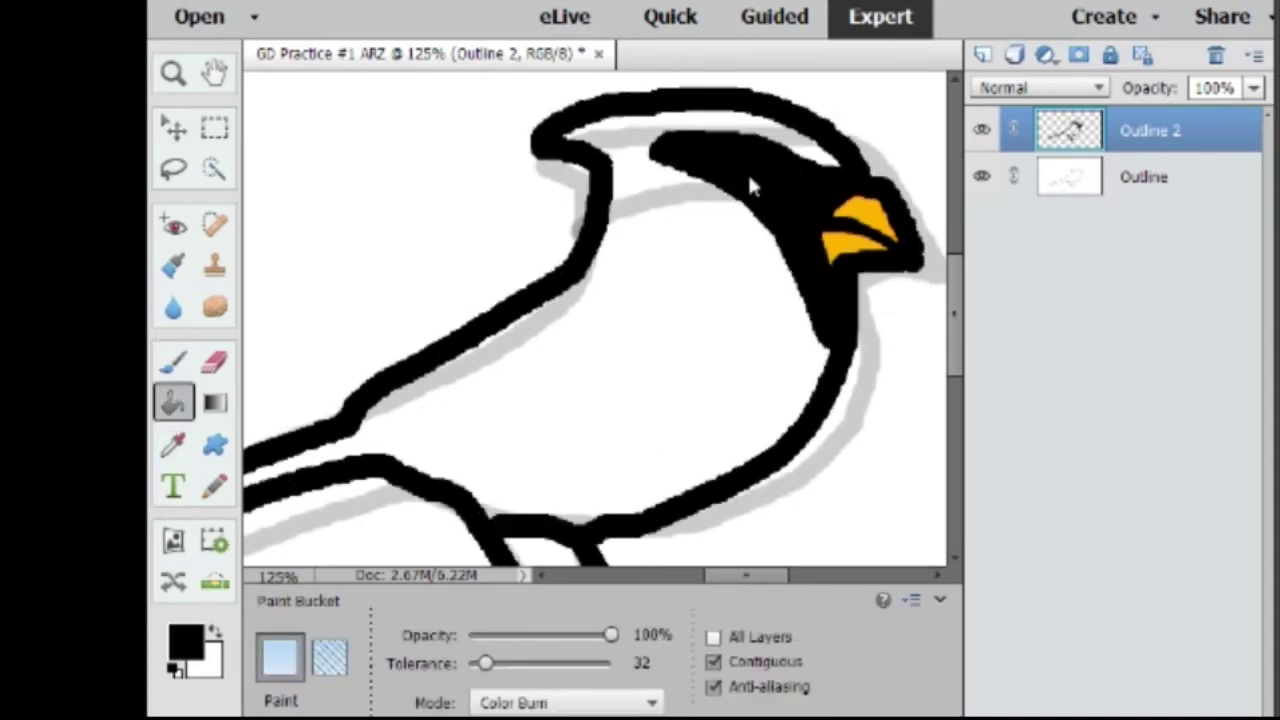
key(b)
mouse_move(746, 176)
mouse_down()
mouse_move(822, 188)
mouse_move(800, 234)
mouse_move(900, 258)
mouse_up()
Sample white and paint the eye on the black mask, then set the brush to 4 px
key(alt)
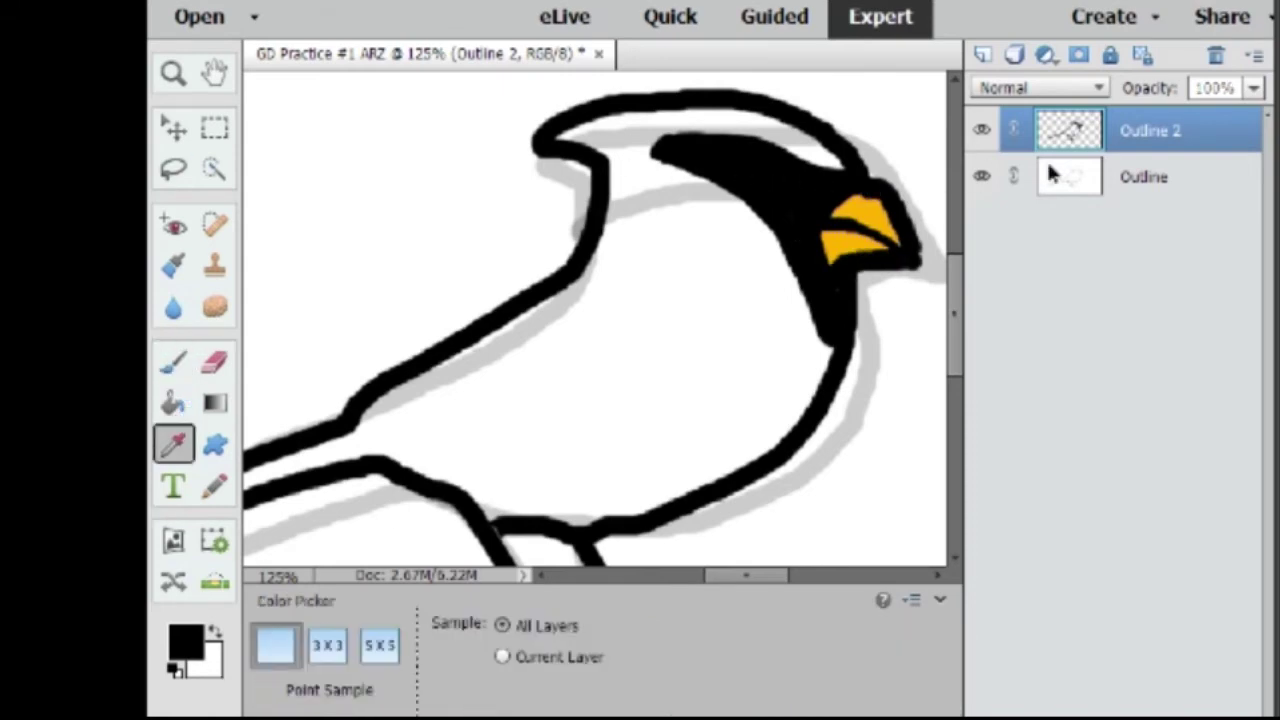
key(alt)
alt+click(920, 170)
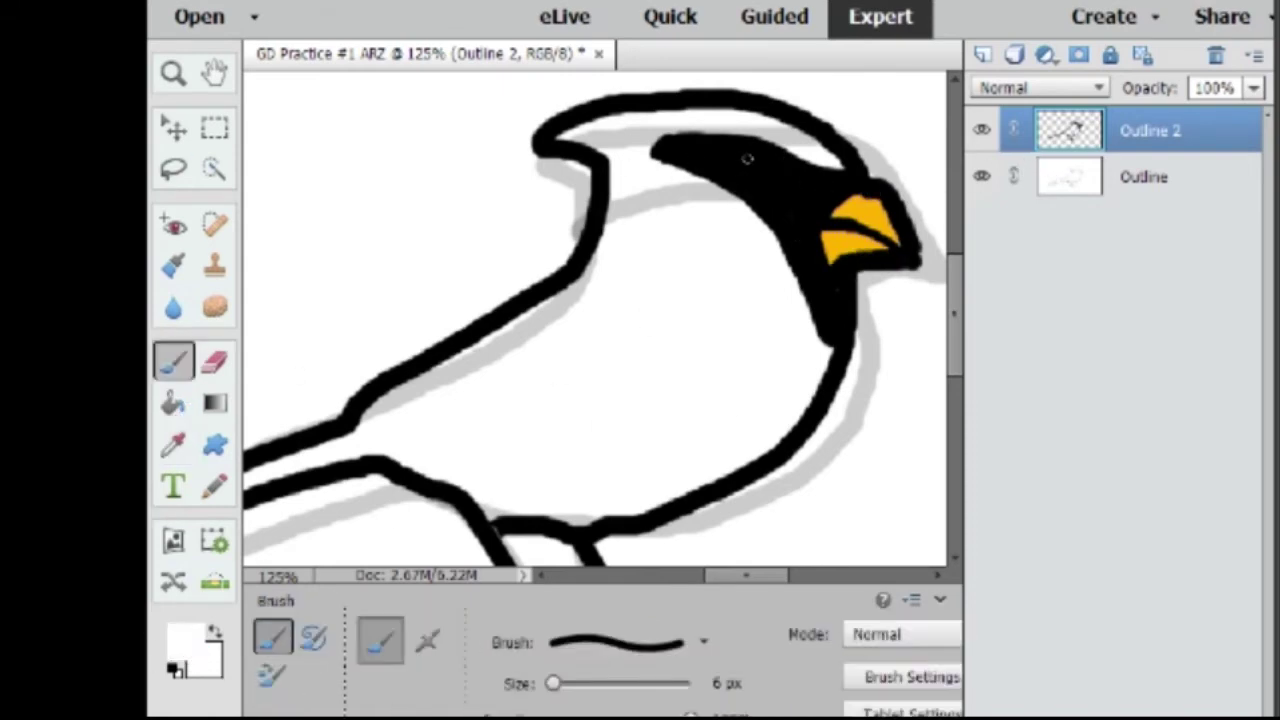
mouse_move(746, 158)
mouse_down()
mouse_move(766, 202)
mouse_move(798, 198)
mouse_move(796, 178)
mouse_up()
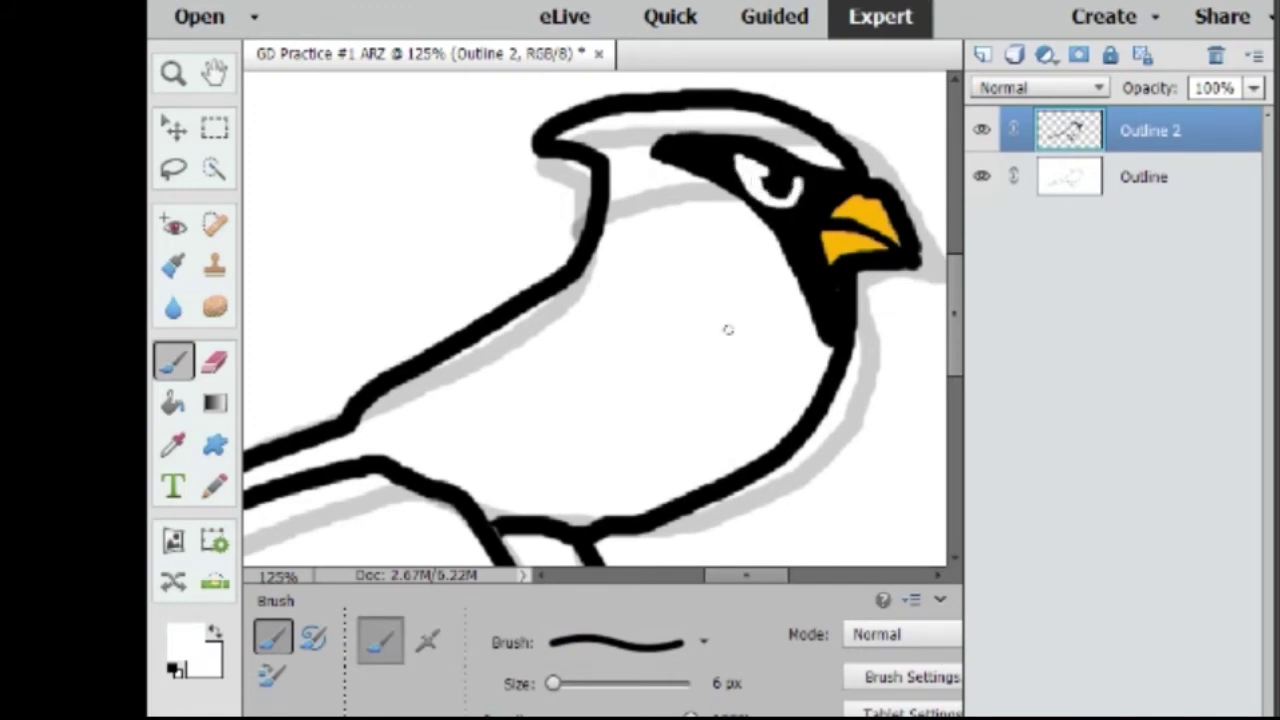
key(bracketleft)
key(bracketleft)
key(bracketleft)
drag(547, 684, 551, 684)
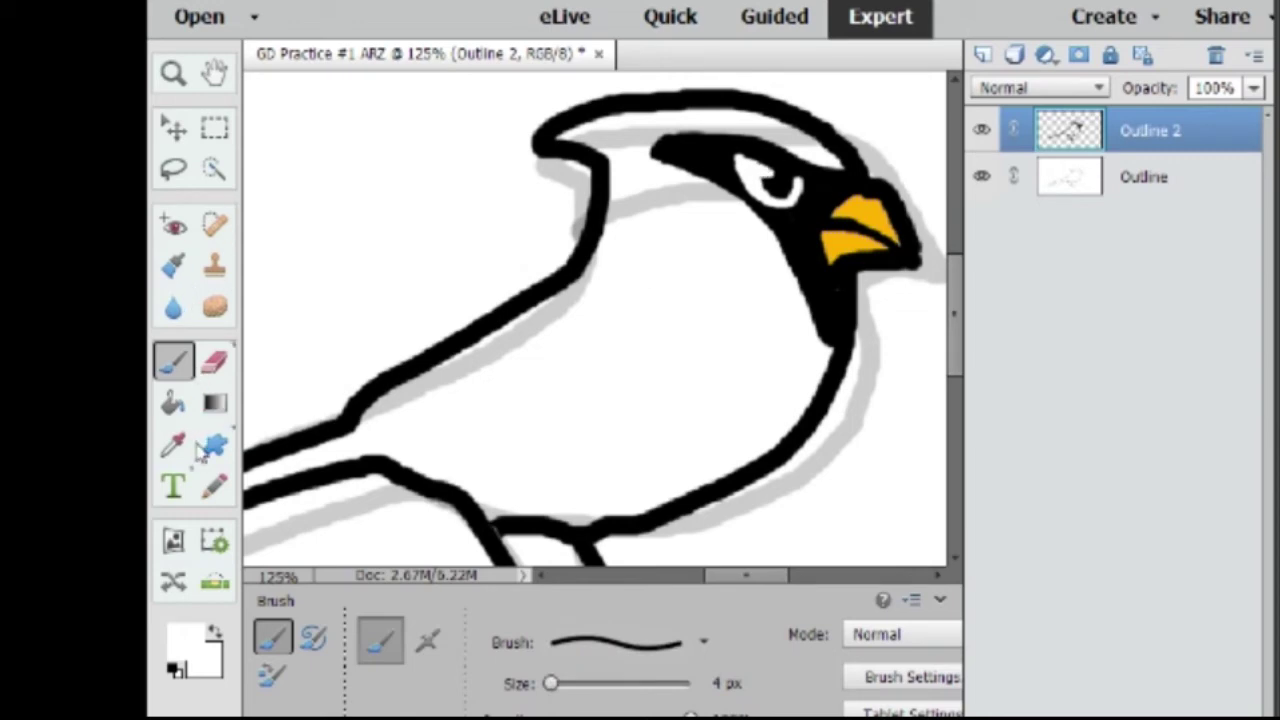
Fill the cardinal's body with maroon
key(i)
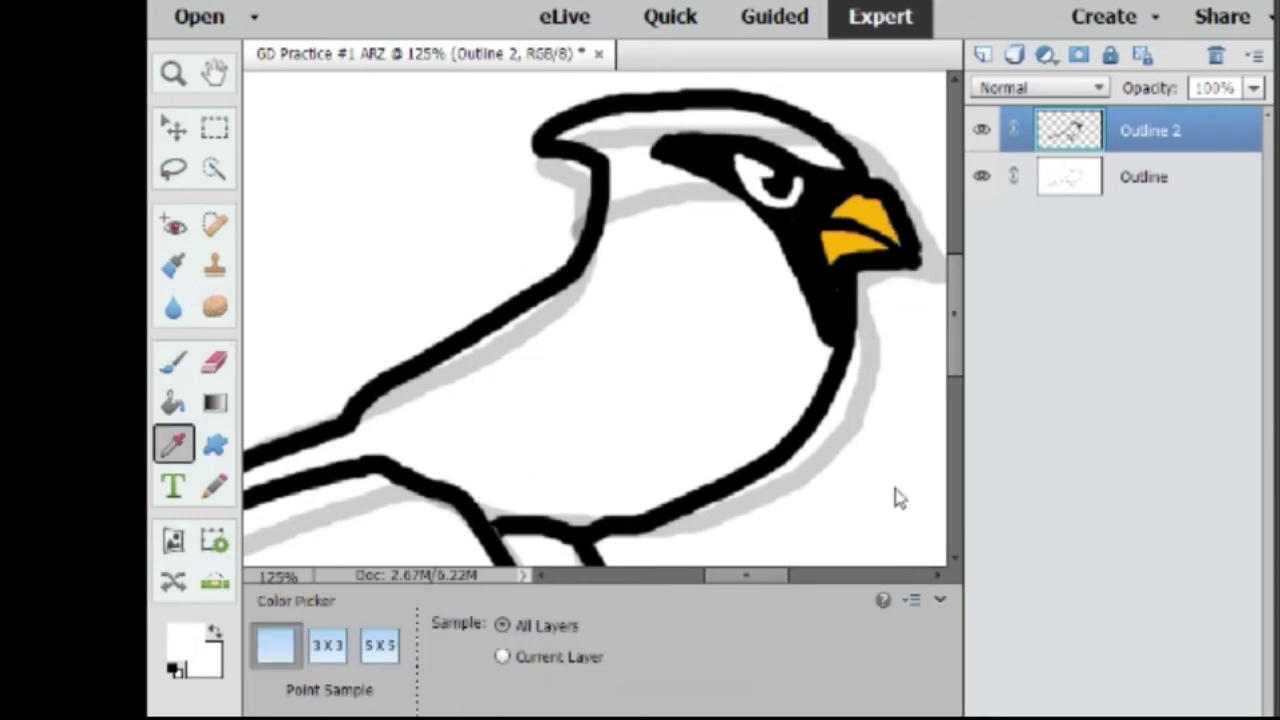
click(173, 362)
click(173, 402)
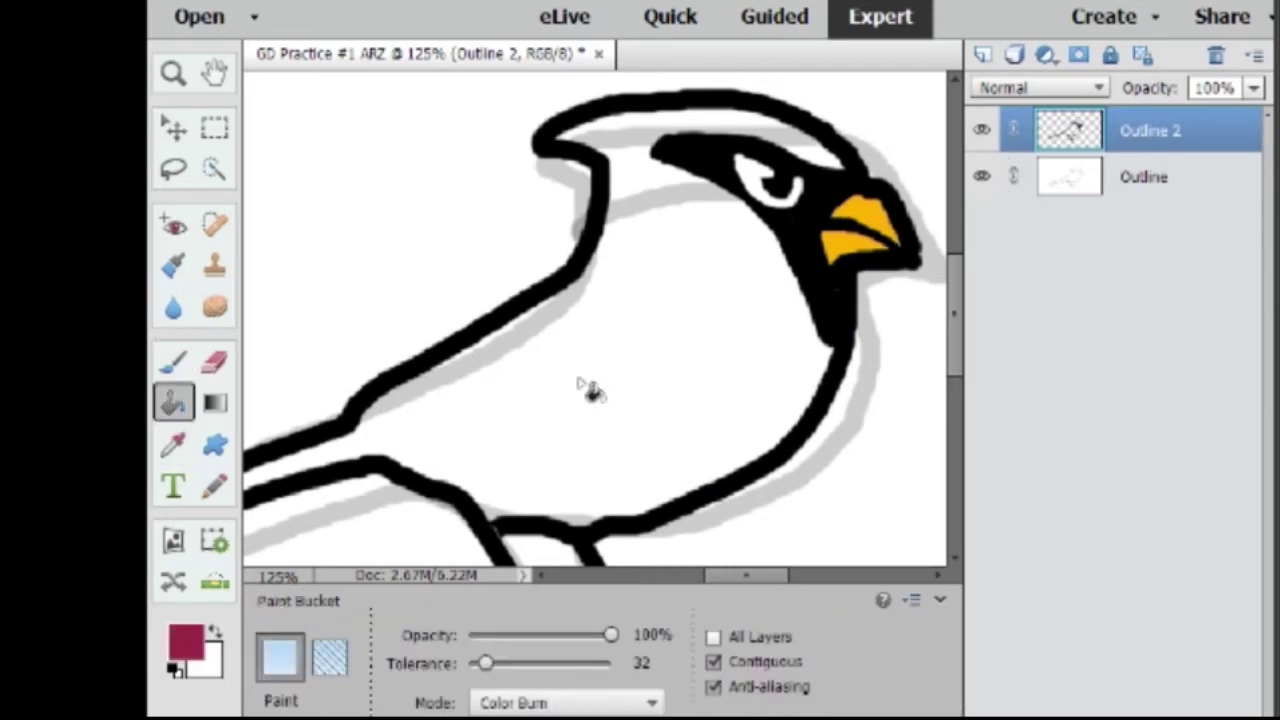
click(590, 391)
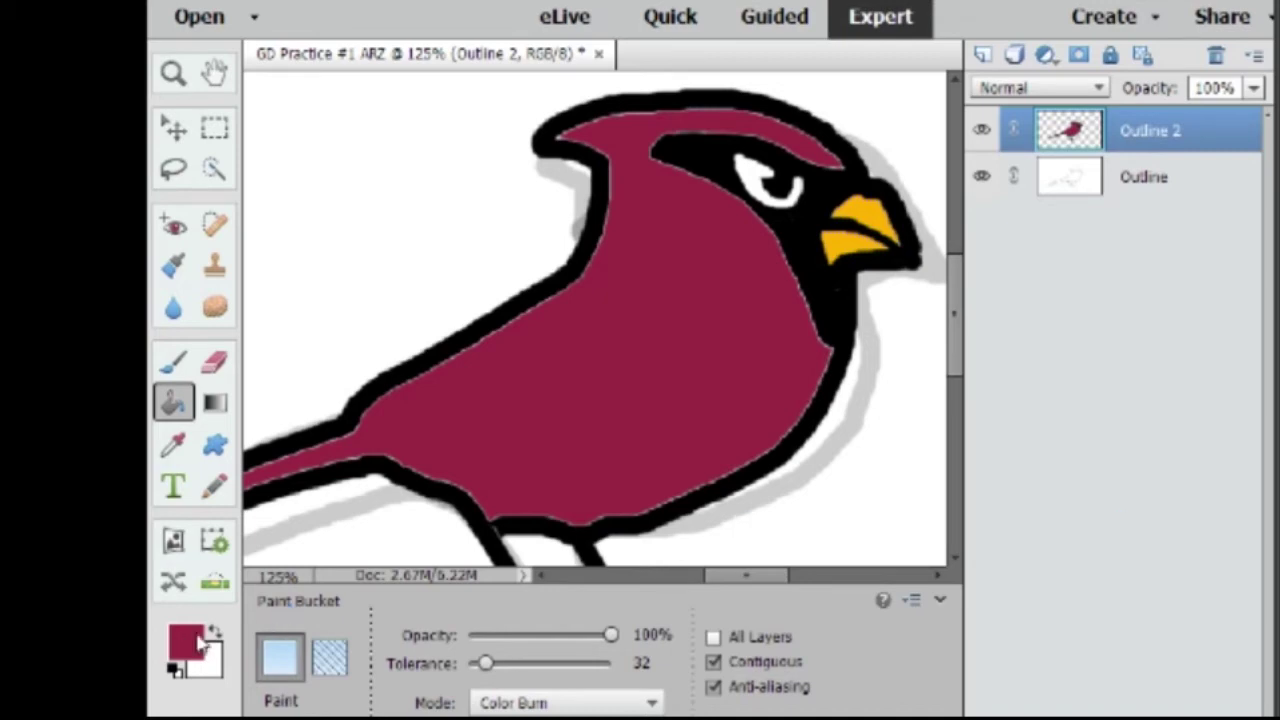
Paint black lines at the tail join, the wing outline and zigzag wing feathers
key(i)
alt+click(834, 314)
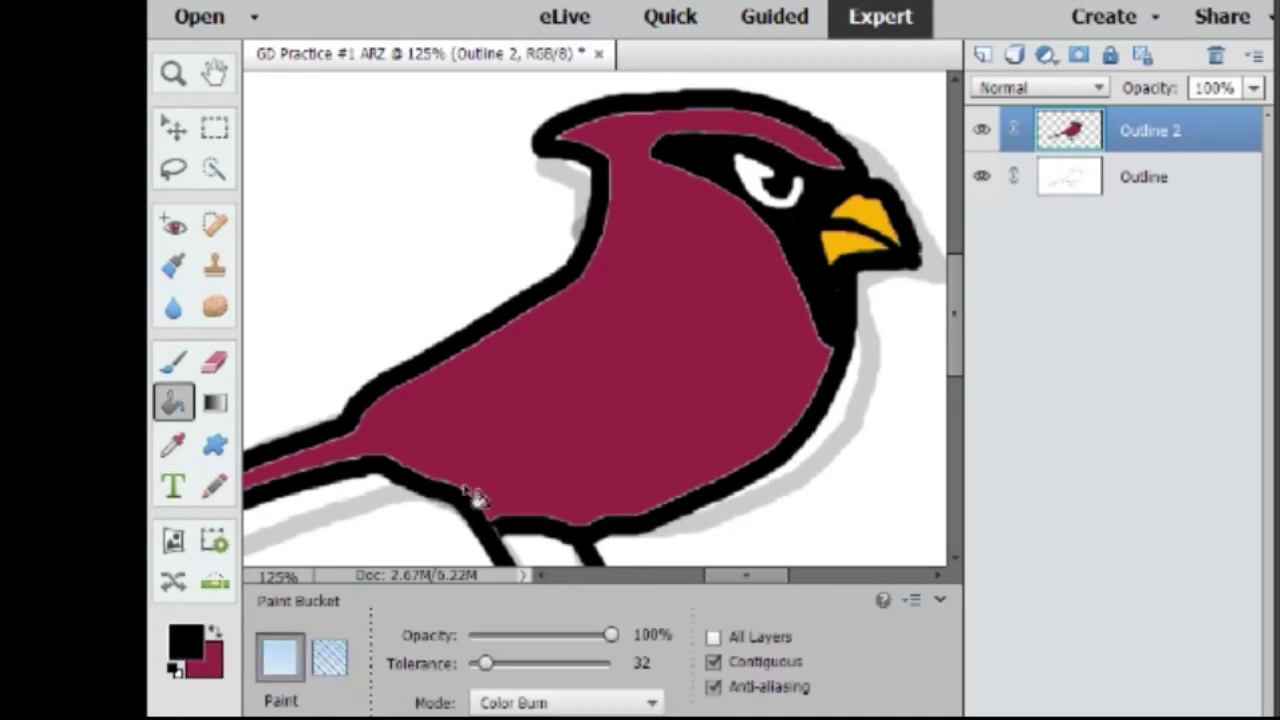
key(b)
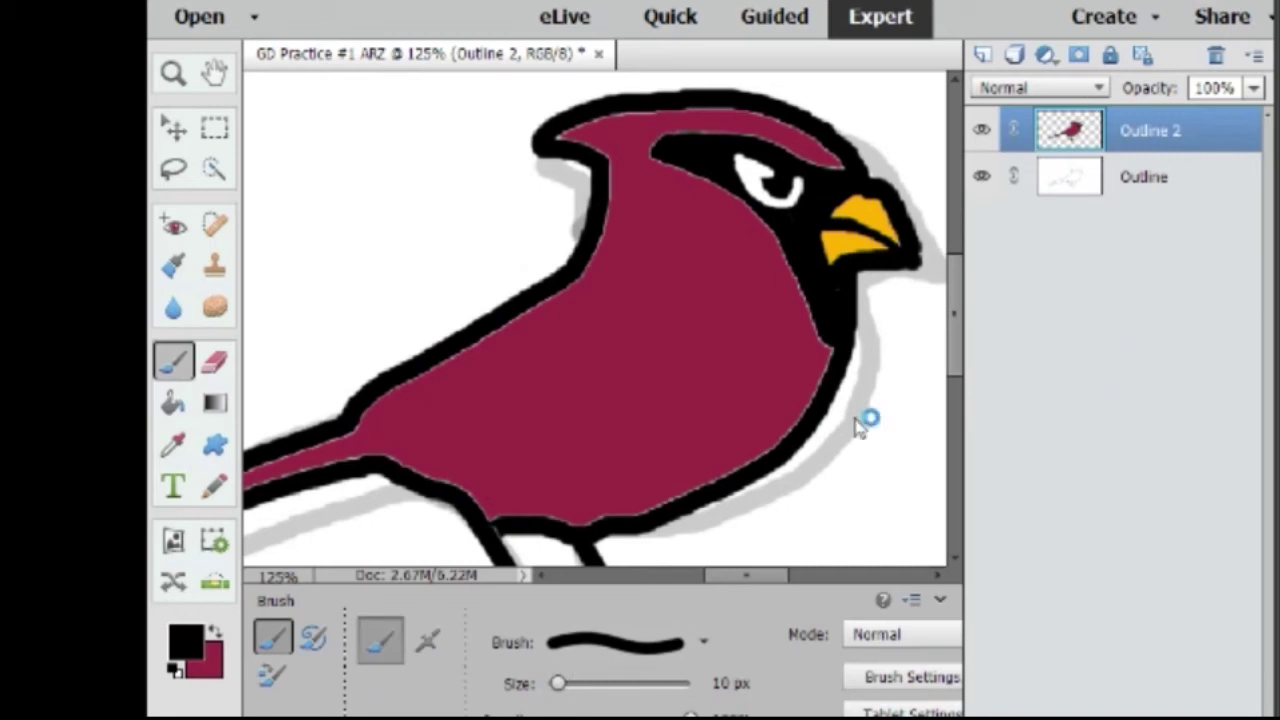
mouse_move(355, 427)
mouse_down()
mouse_move(386, 433)
mouse_move(607, 388)
mouse_up()
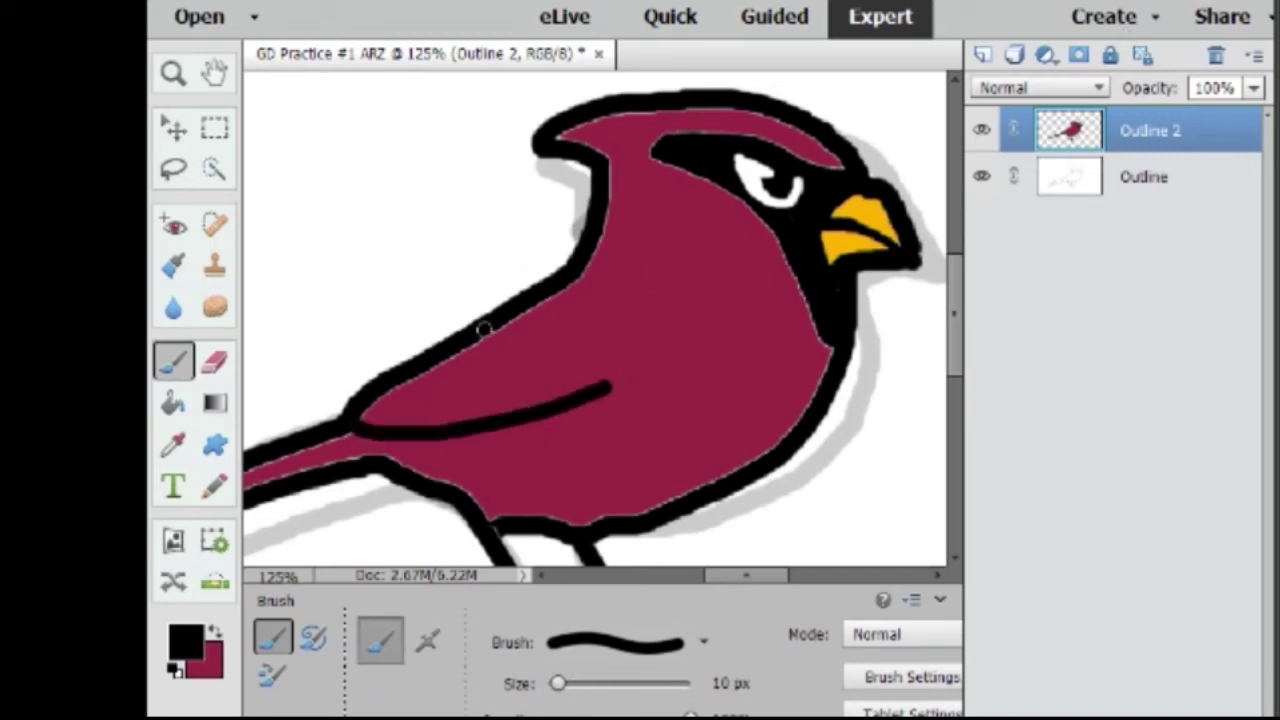
mouse_move(483, 330)
mouse_down()
mouse_move(472, 350)
mouse_move(588, 334)
mouse_move(537, 357)
mouse_move(588, 365)
mouse_move(545, 385)
mouse_move(740, 362)
mouse_move(765, 342)
mouse_up()
mouse_move(690, 425)
mouse_down()
mouse_move(672, 448)
mouse_move(793, 372)
mouse_up()
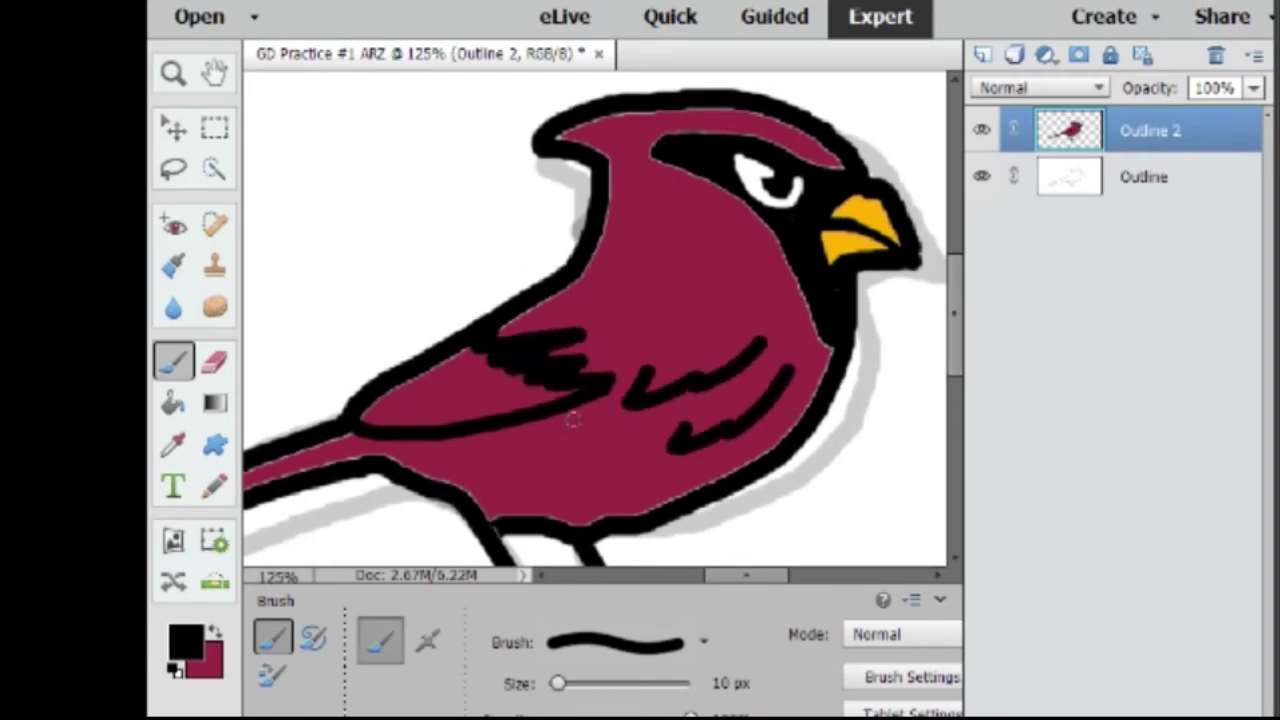
With a 4 px brush, thicken the lower body edge, join the feather strokes and extend the eye mask tip
key(bracketleft)
key(bracketleft)
key(bracketleft)
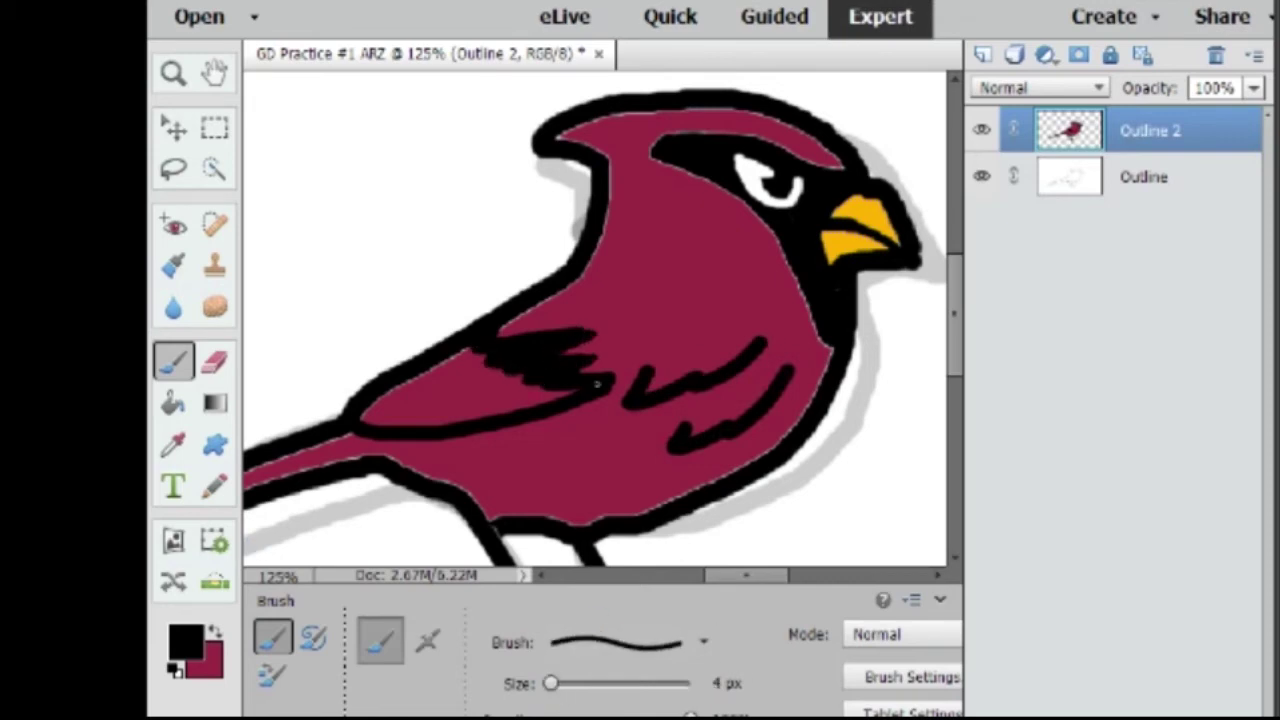
drag(329, 418, 360, 394)
mouse_move(628, 398)
mouse_down()
mouse_move(696, 386)
mouse_move(662, 449)
mouse_up()
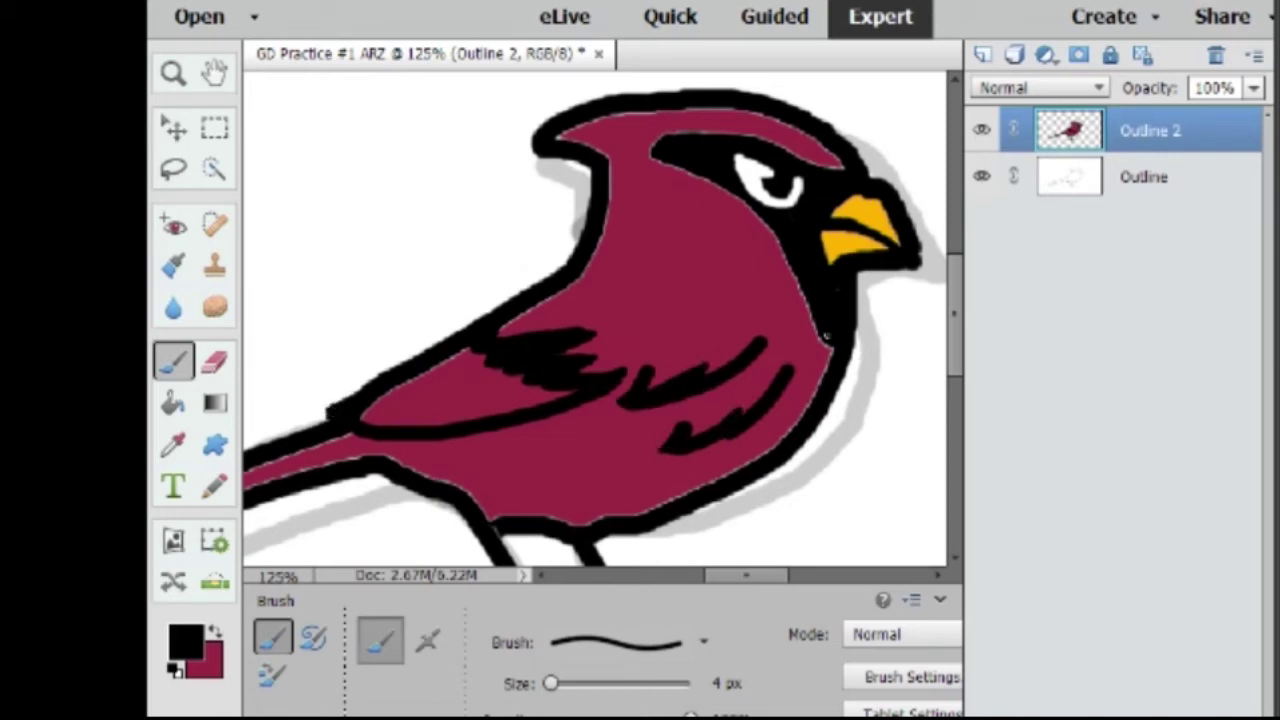
drag(662, 140, 646, 155)
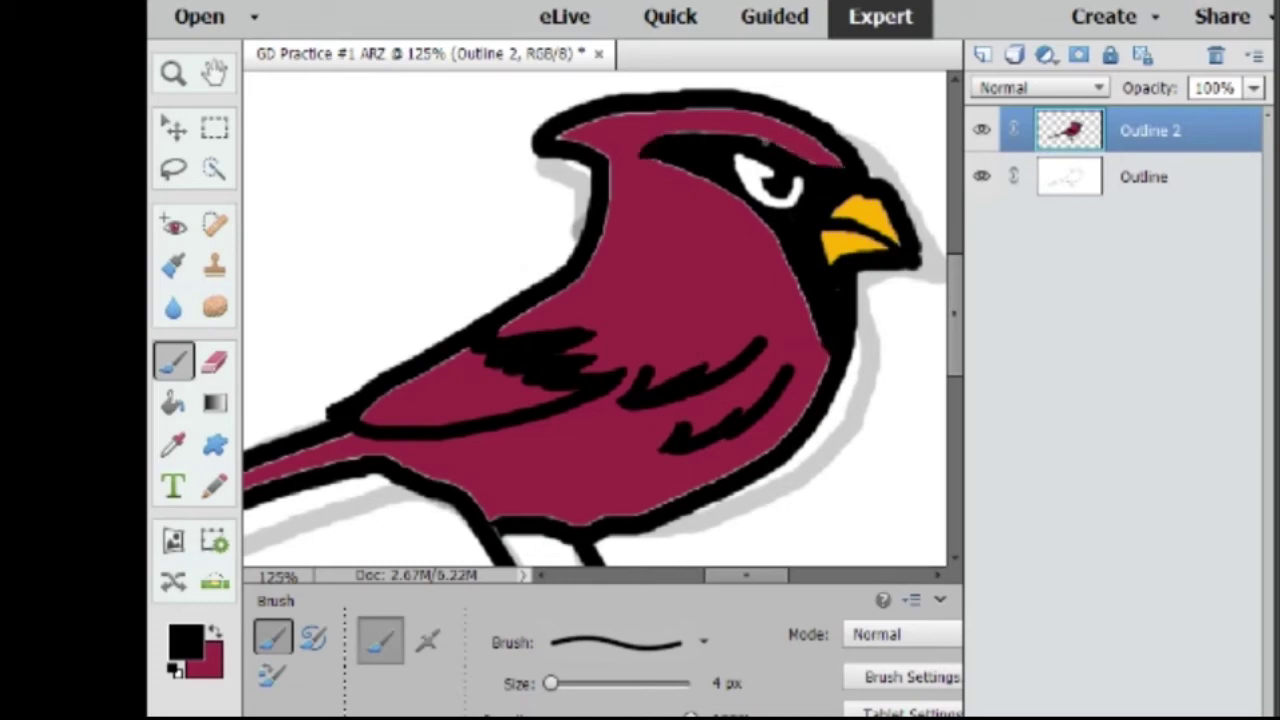
Zoom the view out to 60% so the whole bird is visible
scroll(532, 420, left, 5)
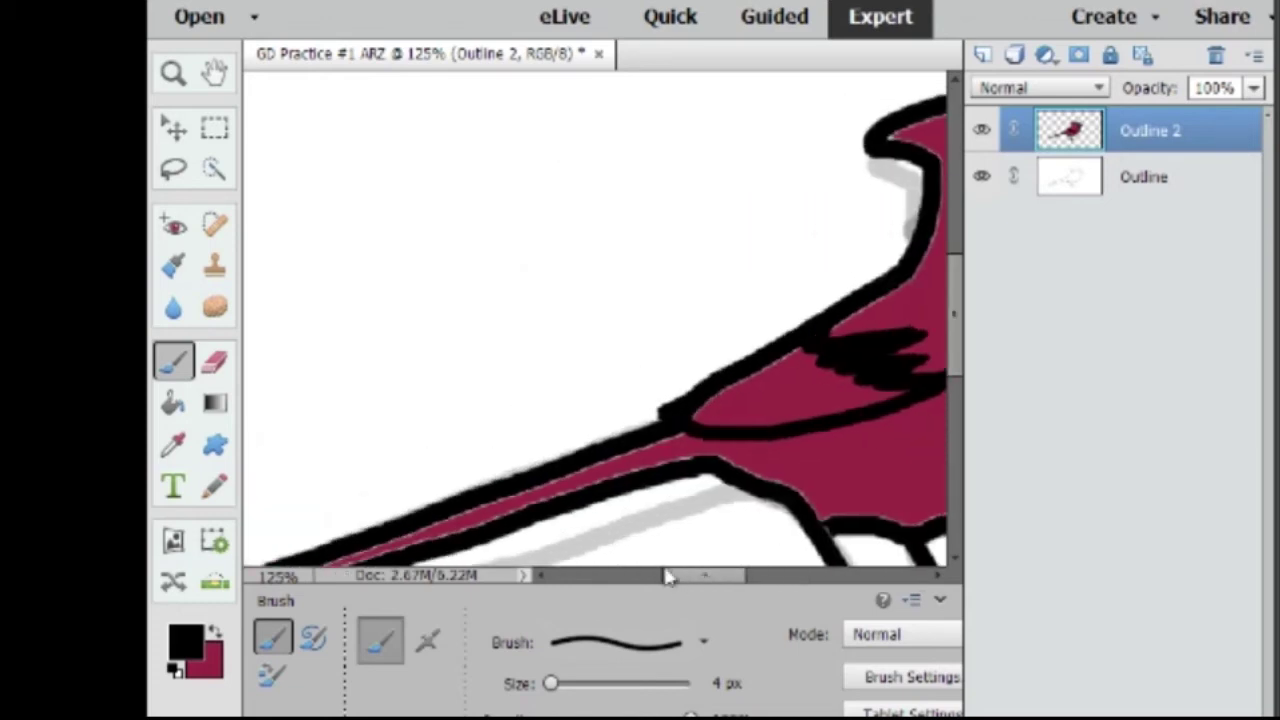
scroll(400, 450, down, 3)
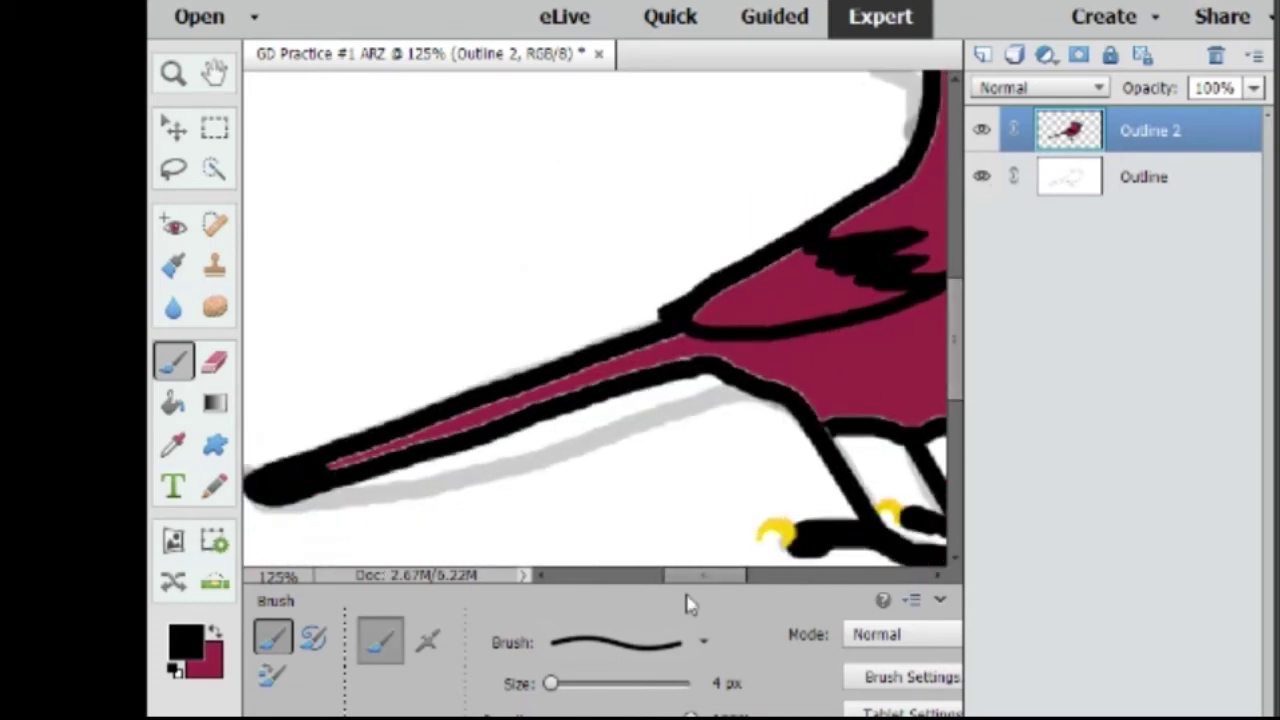
click(277, 576)
text(70)
key(Return)
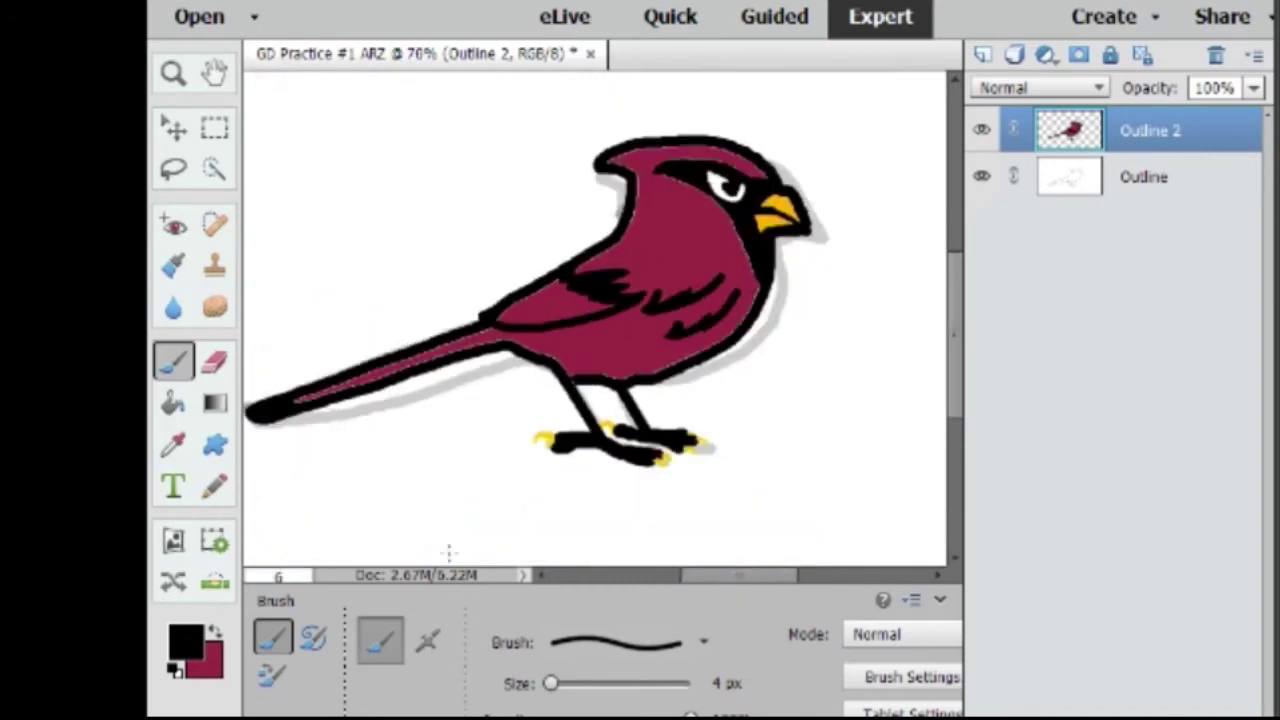
text(60)
key(Return)
click(1143, 176)
Erase the grey smudges on the Outline layer, then paint it white with a ~2500 px brush
click(214, 361)
mouse_move(300, 400)
mouse_down()
mouse_move(665, 363)
mouse_move(470, 374)
mouse_up()
click(172, 361)
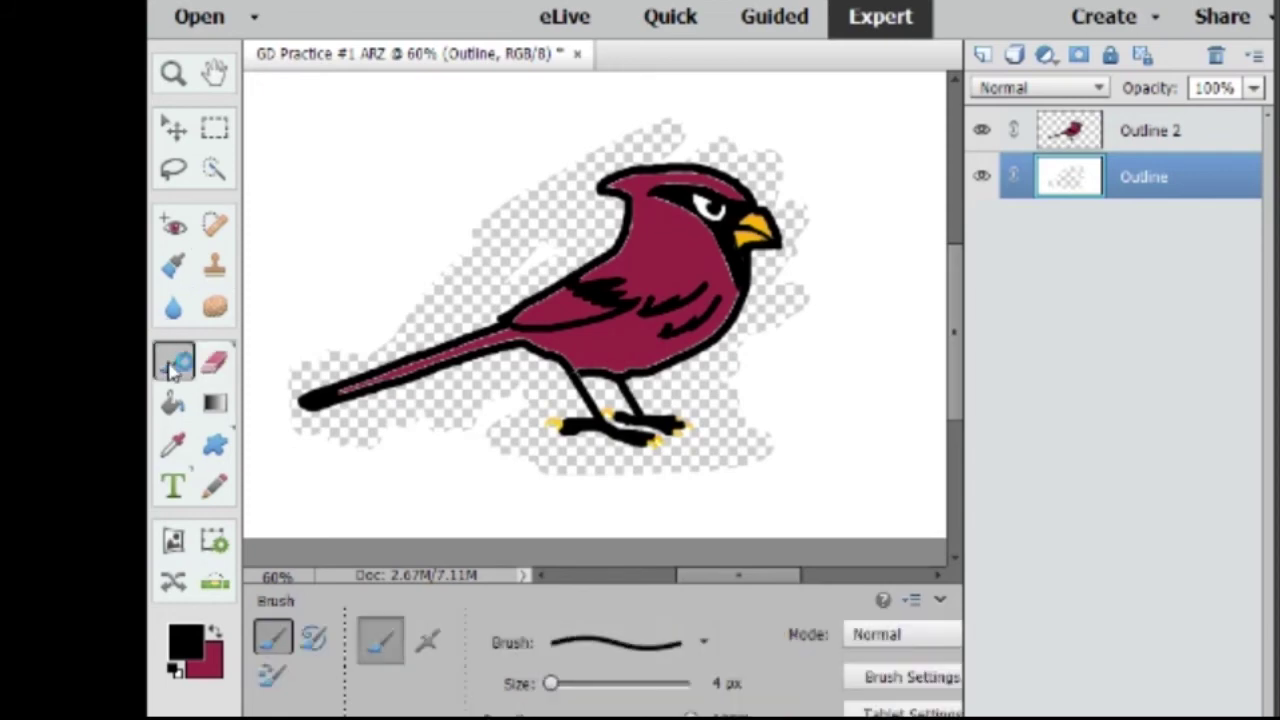
key(d)
key(x)
drag(550, 683, 691, 683)
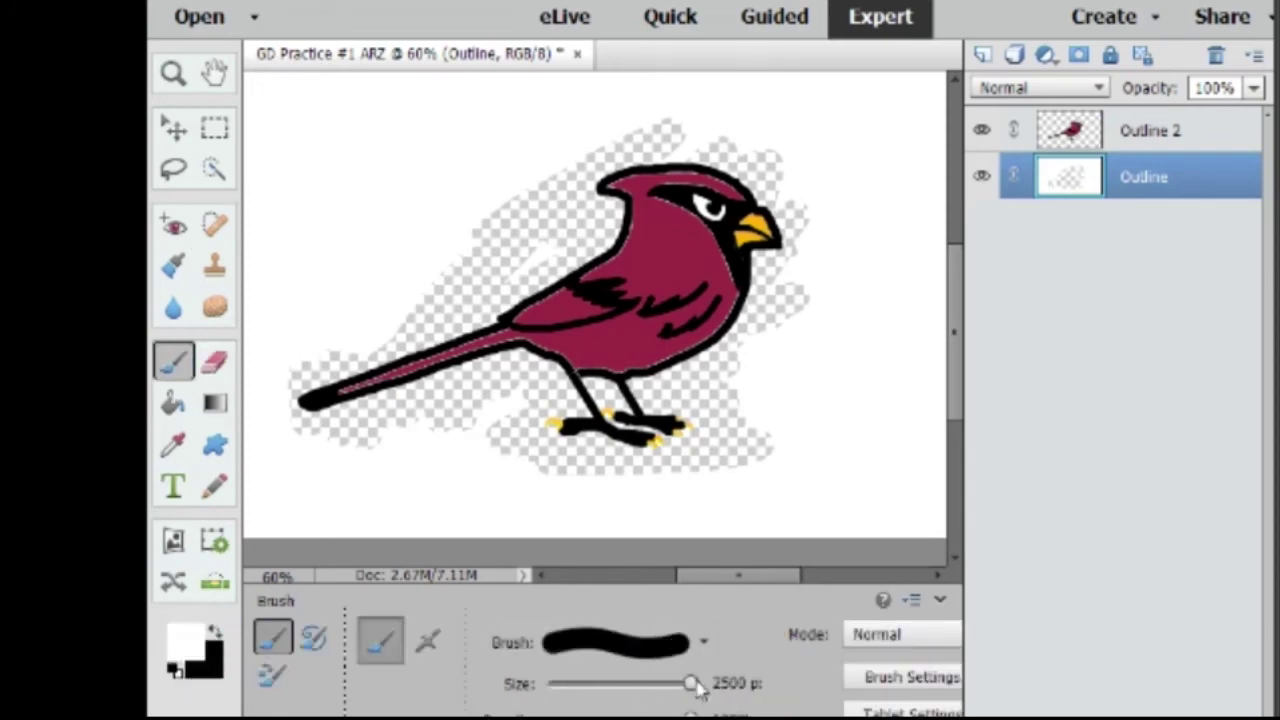
click(400, 450)
Fill the Outline layer with a reflected gradient from the bird's maroon toward black
key(g)
key(i)
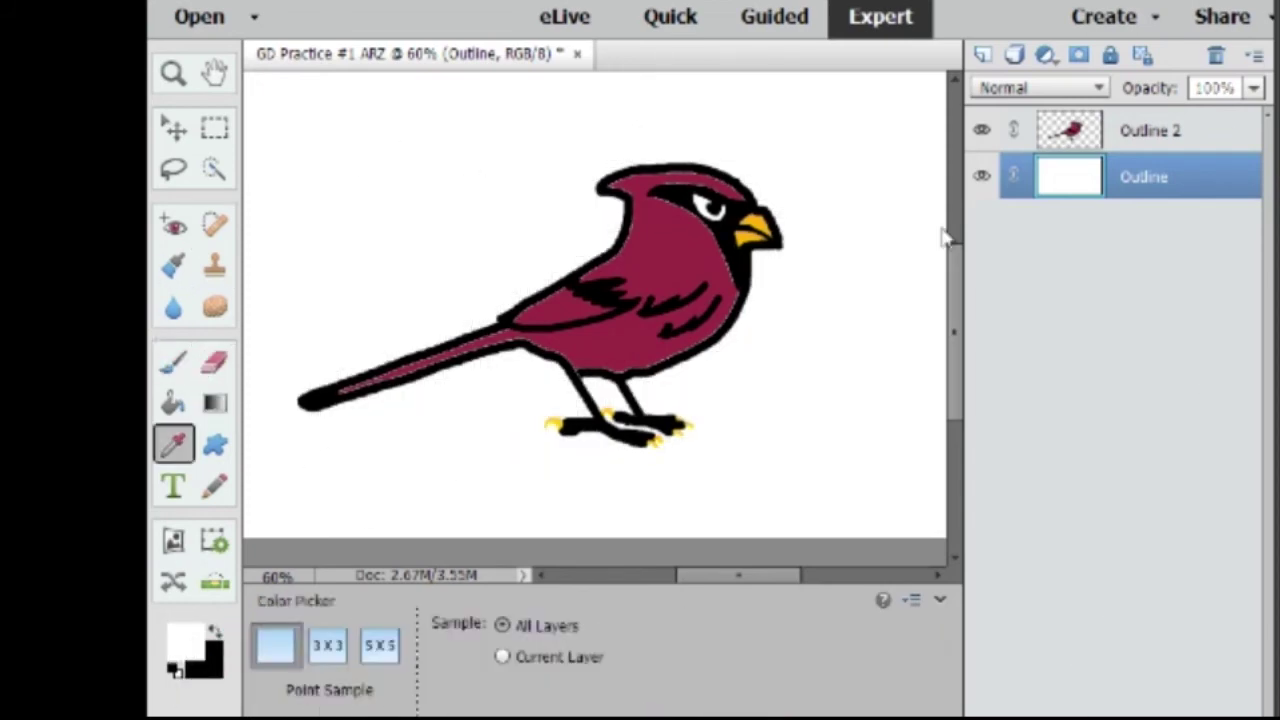
click(600, 318)
key(g)
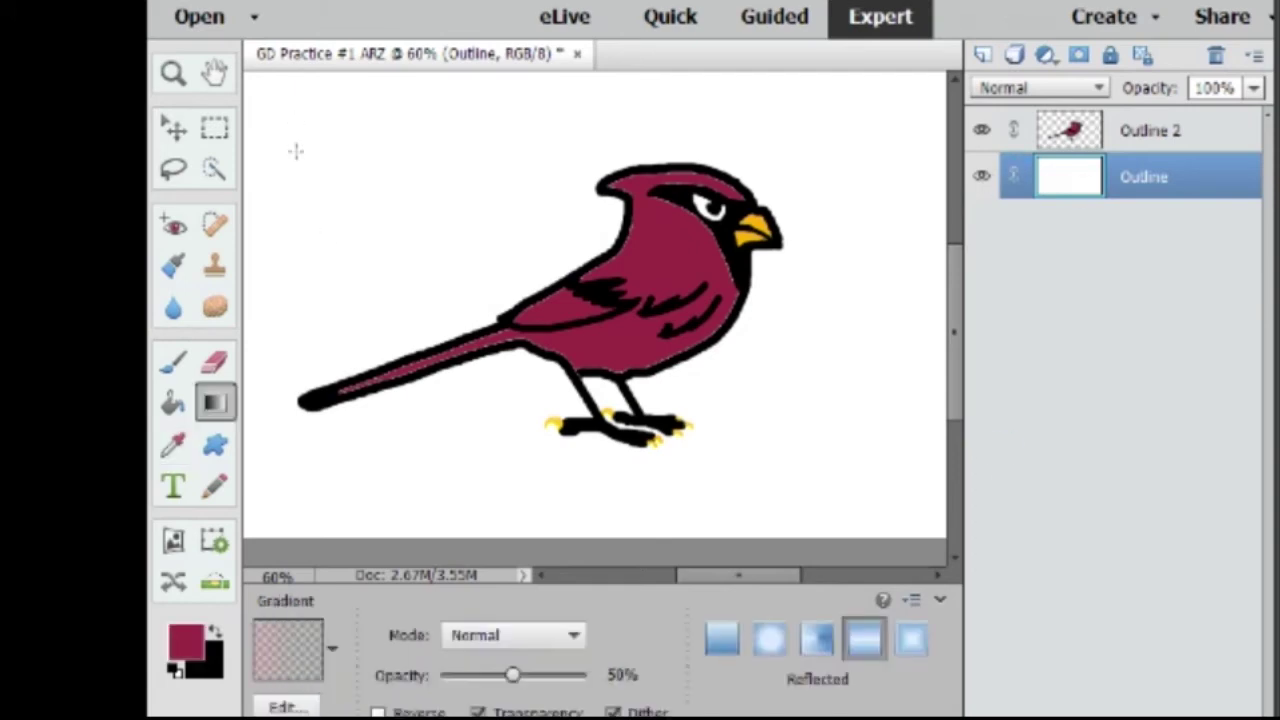
drag(266, 457, 841, 151)
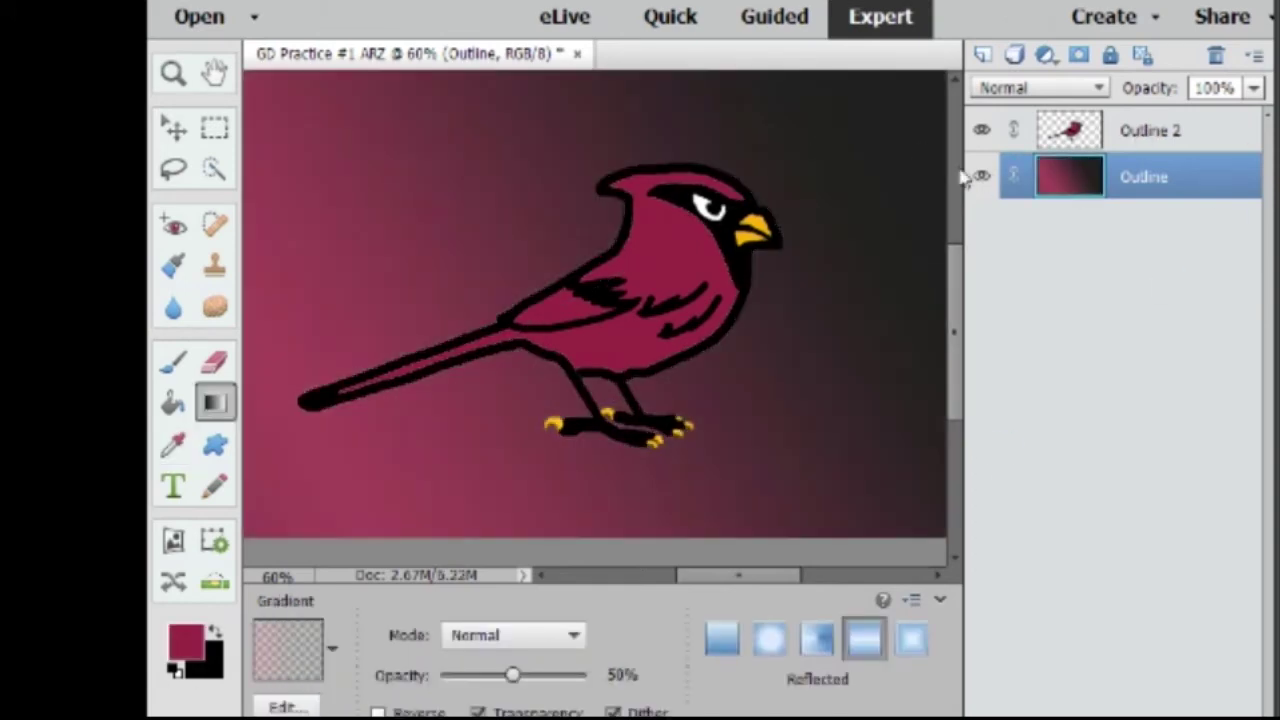
click(981, 176)
Hide the Outline layer, select Outline 2 and zoom in to 150%
click(1150, 130)
click(278, 575)
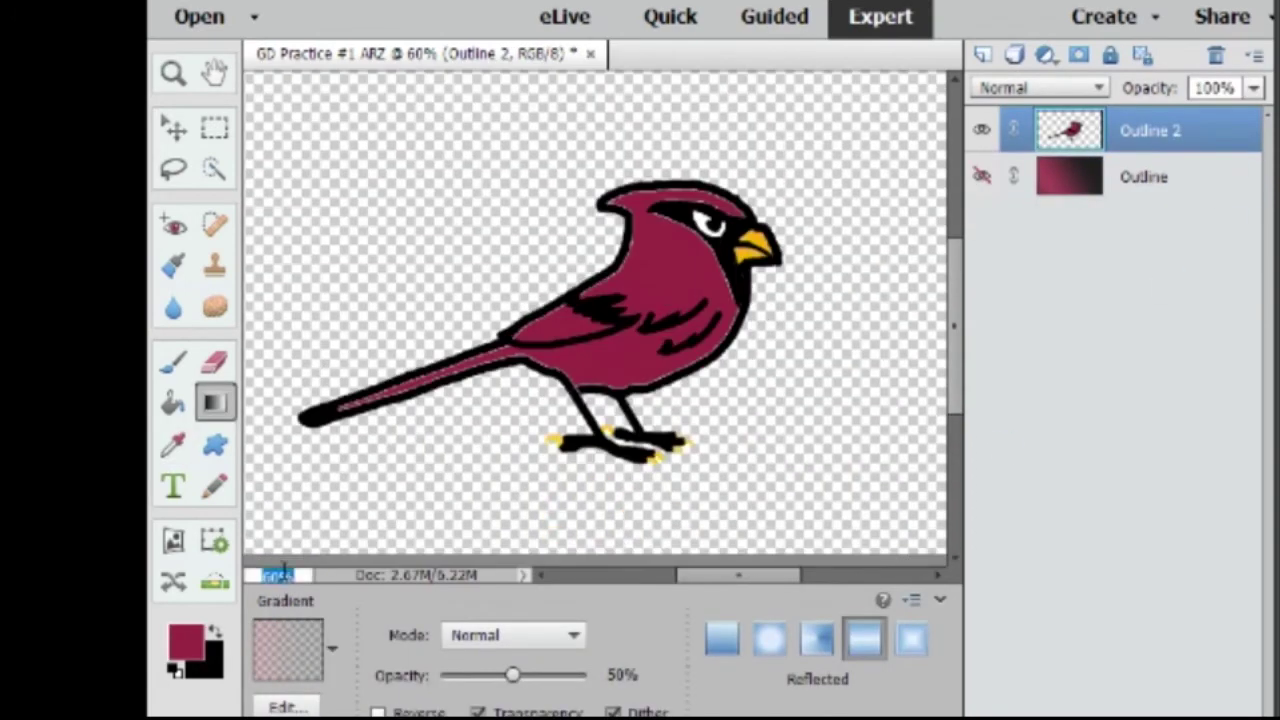
text(150)
key(Return)
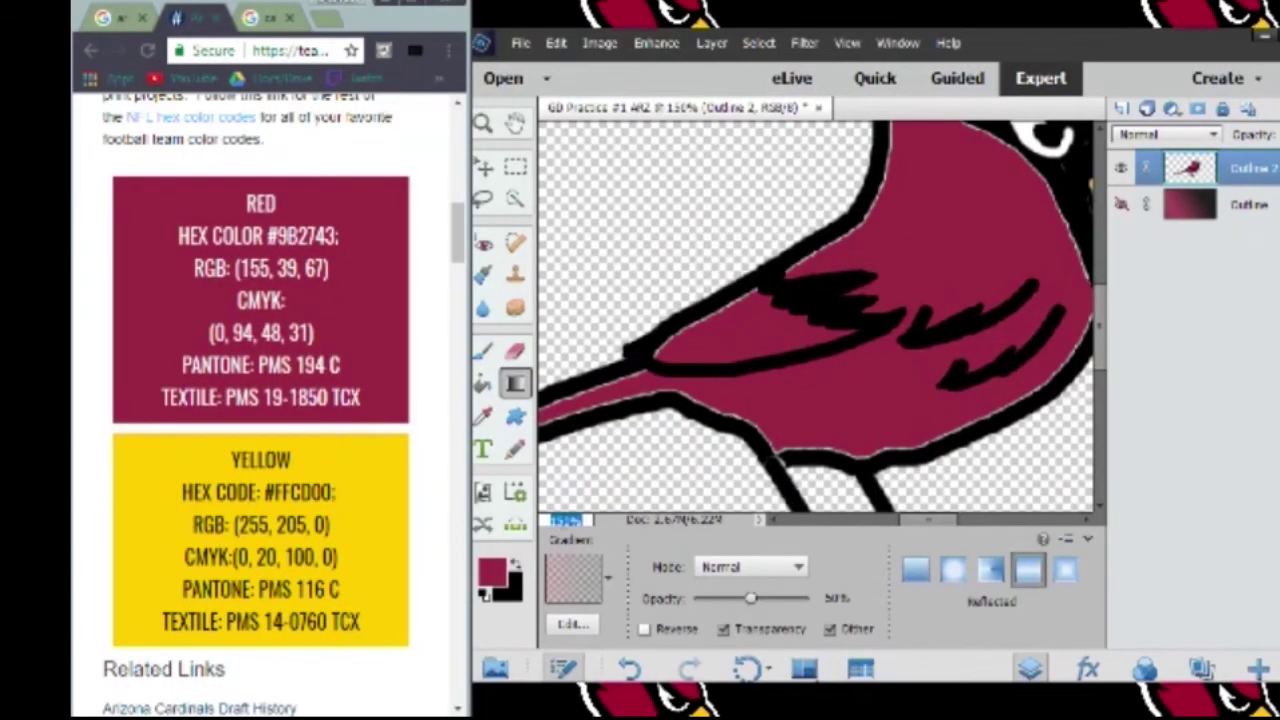
At 180% zoom, sharpen the tail tip into a point with a 5 px black brush
text(180)
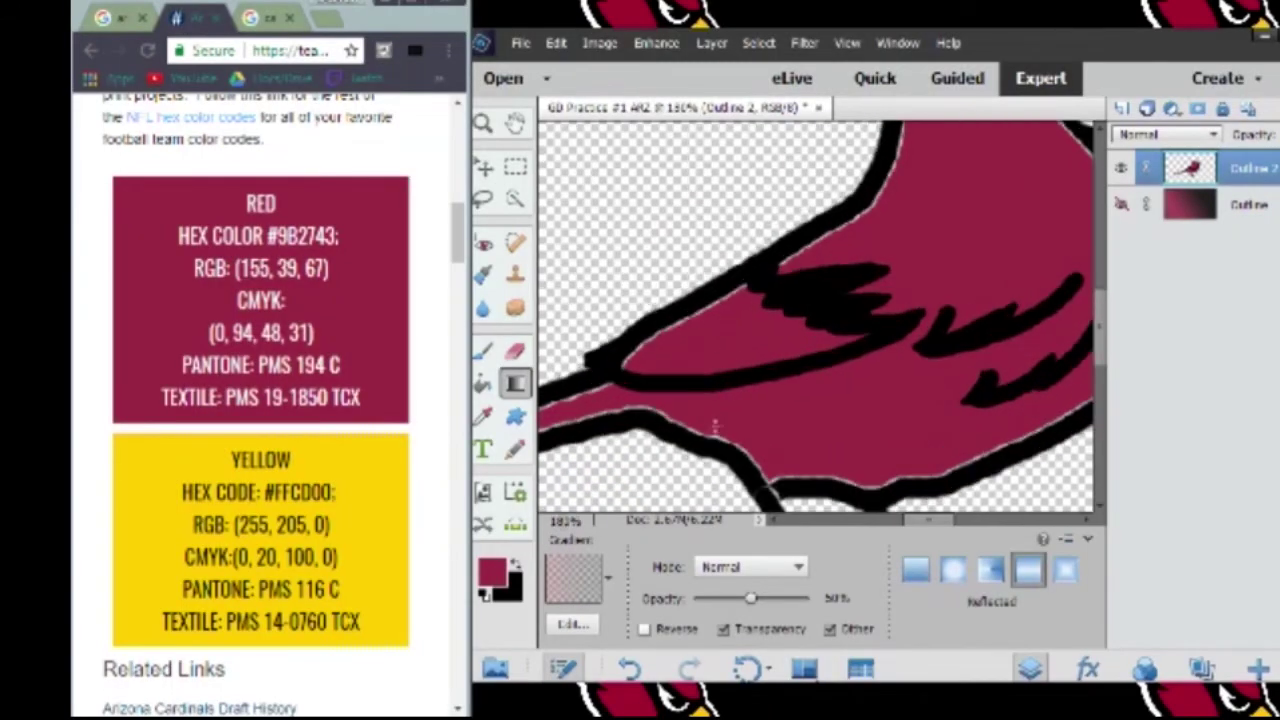
key(Return)
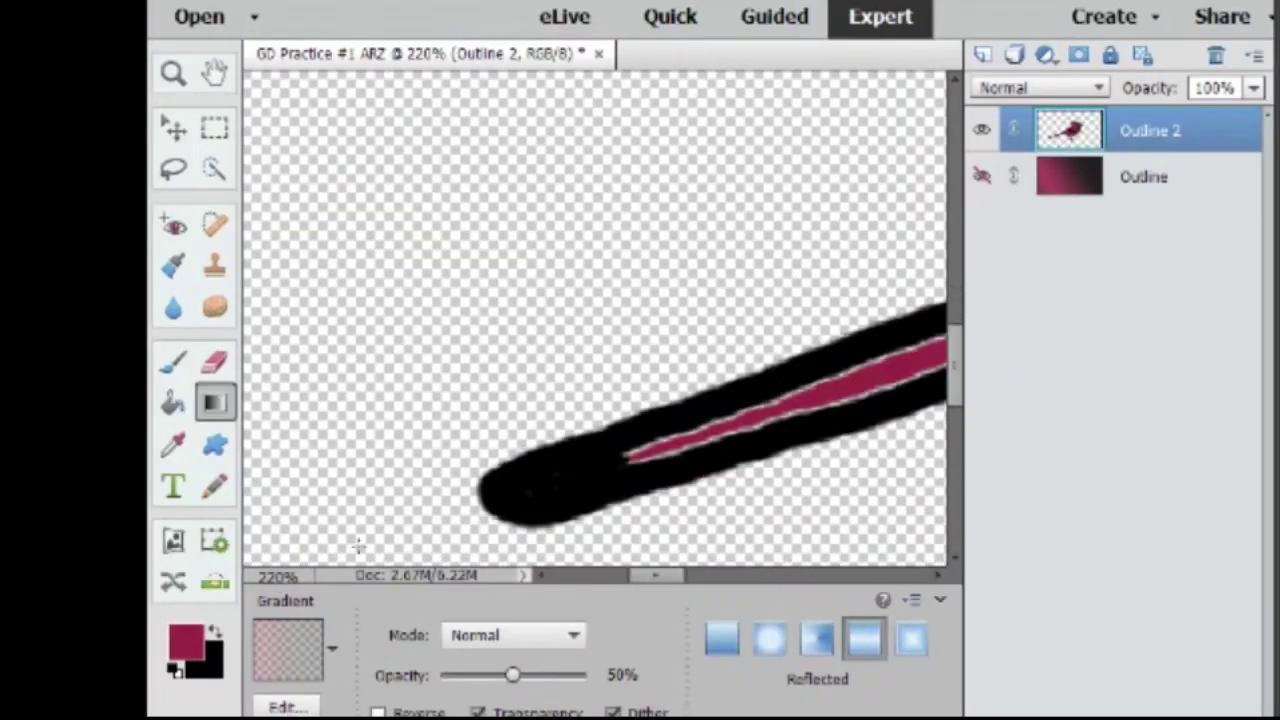
key(b)
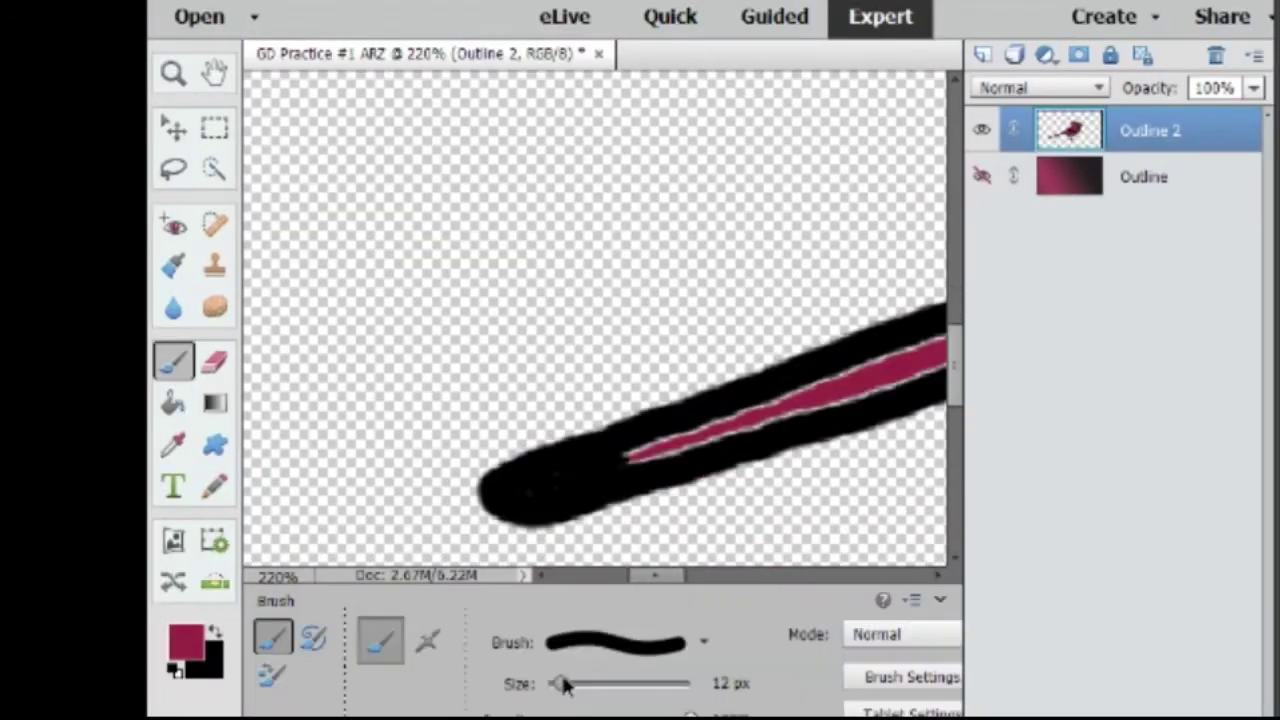
click(548, 488)
key(ctrl+z)
key(d)
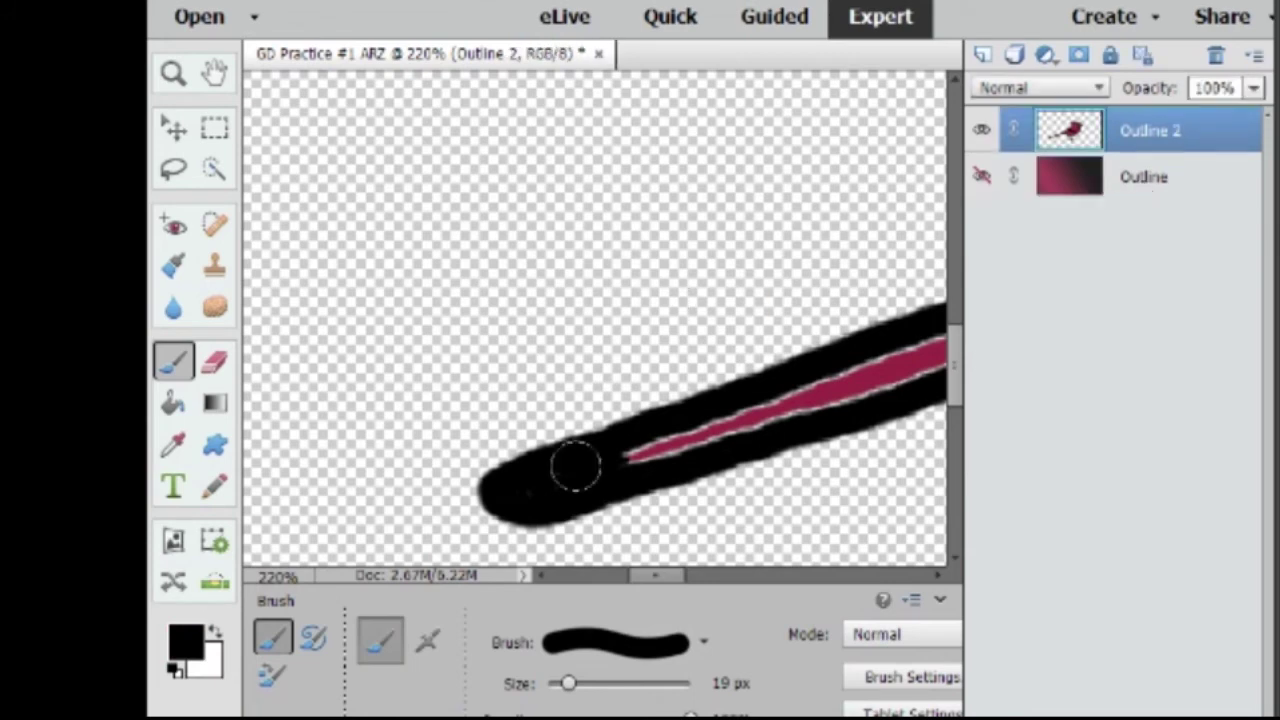
key(bracketleft)
key(bracketleft)
key(bracketleft)
key(bracketleft)
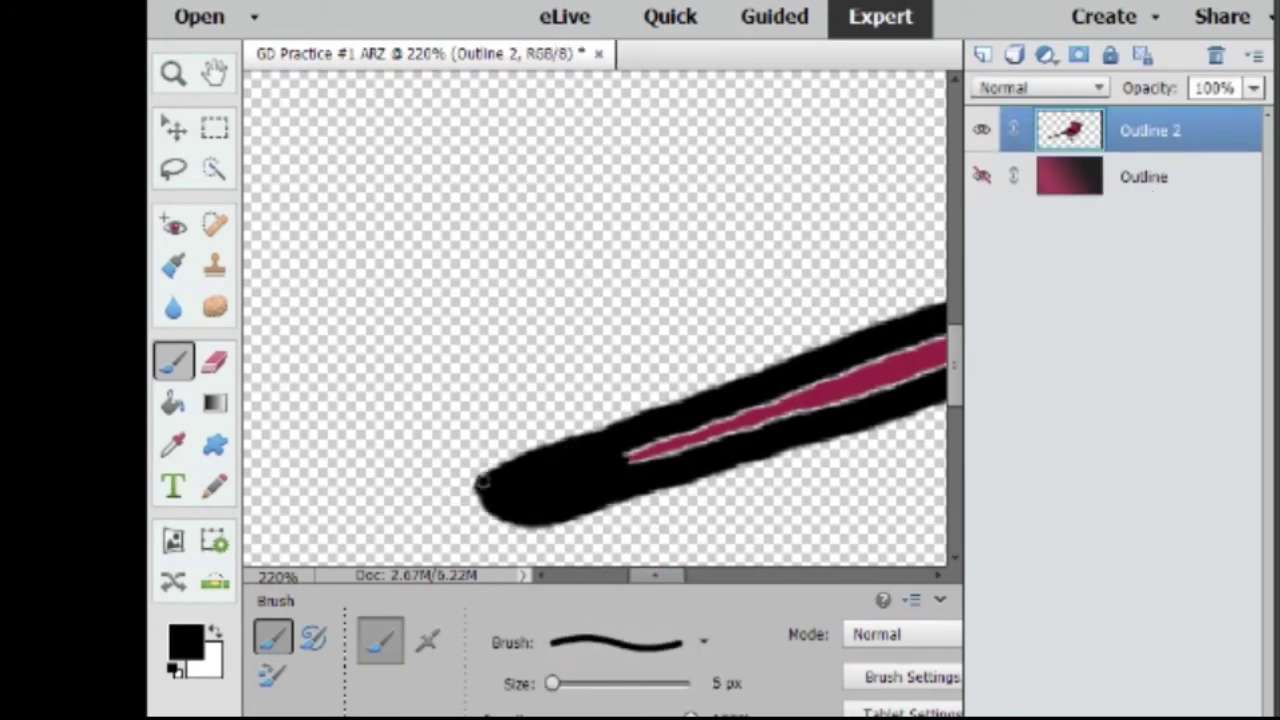
drag(457, 492, 536, 521)
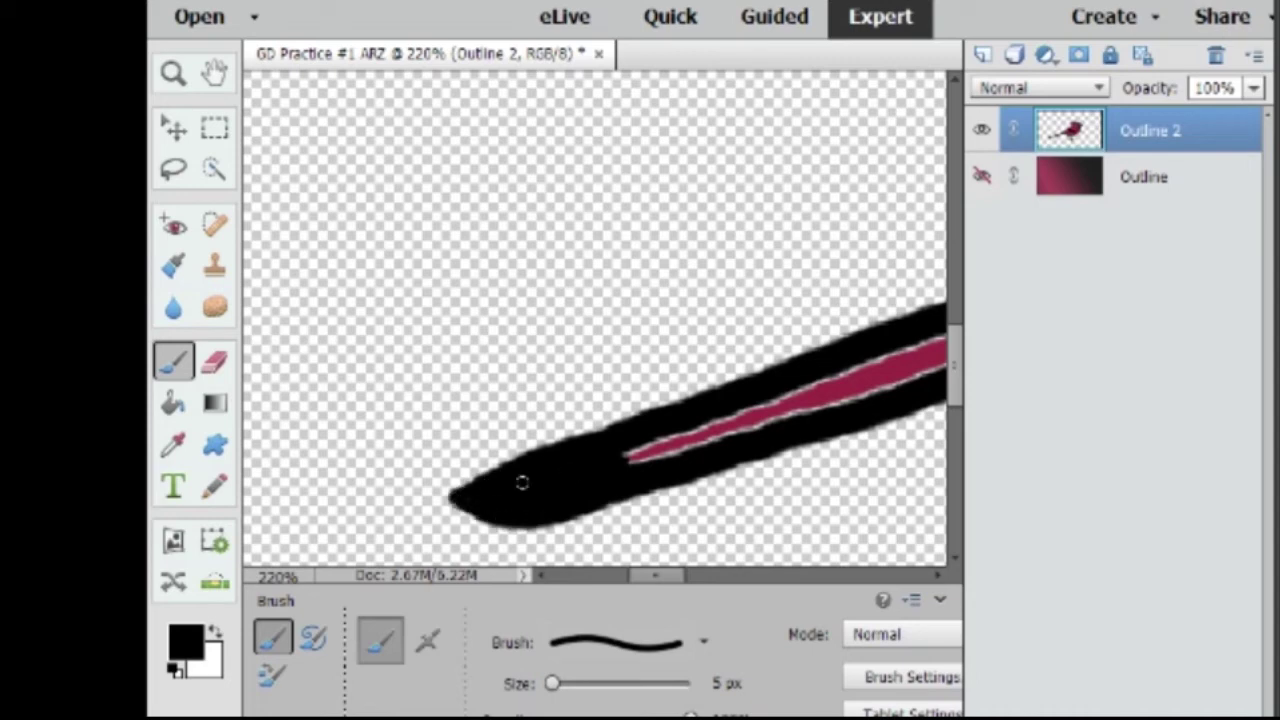
Straighten the tail's upper and lower outline edges and the diagonal leg outline in black
drag(921, 319, 816, 393)
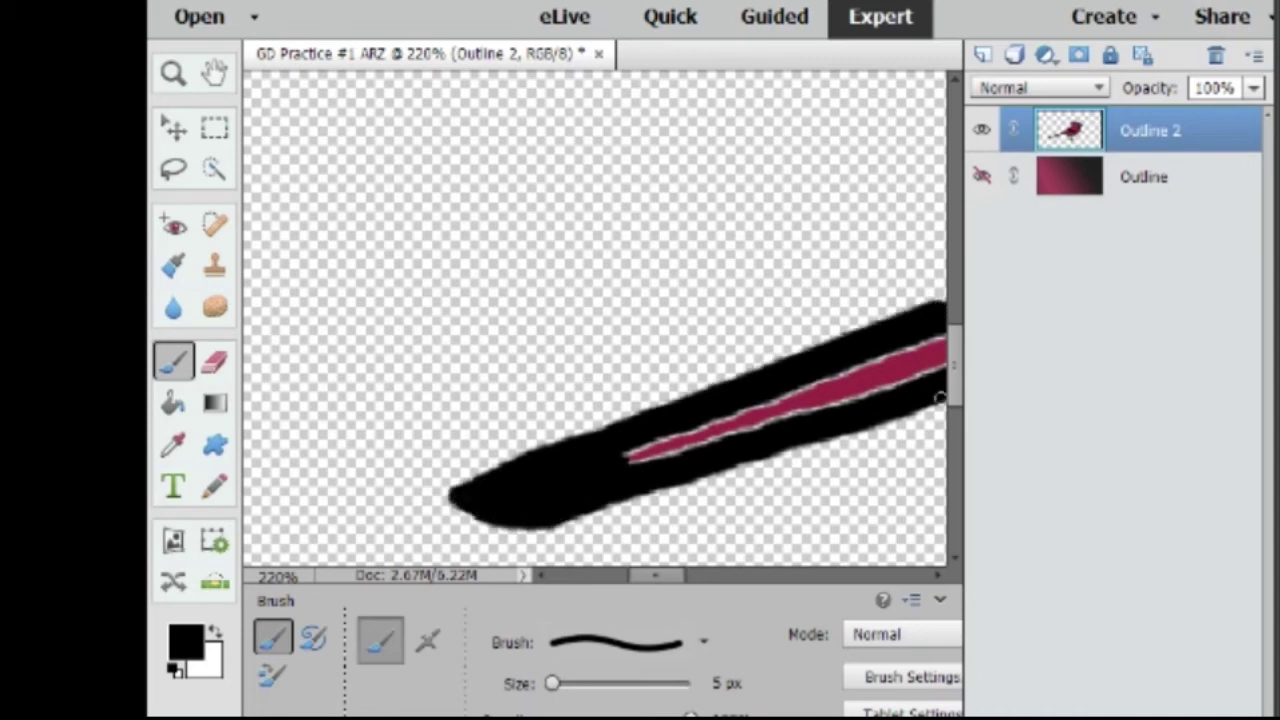
drag(675, 575, 705, 575)
shift+click(847, 199)
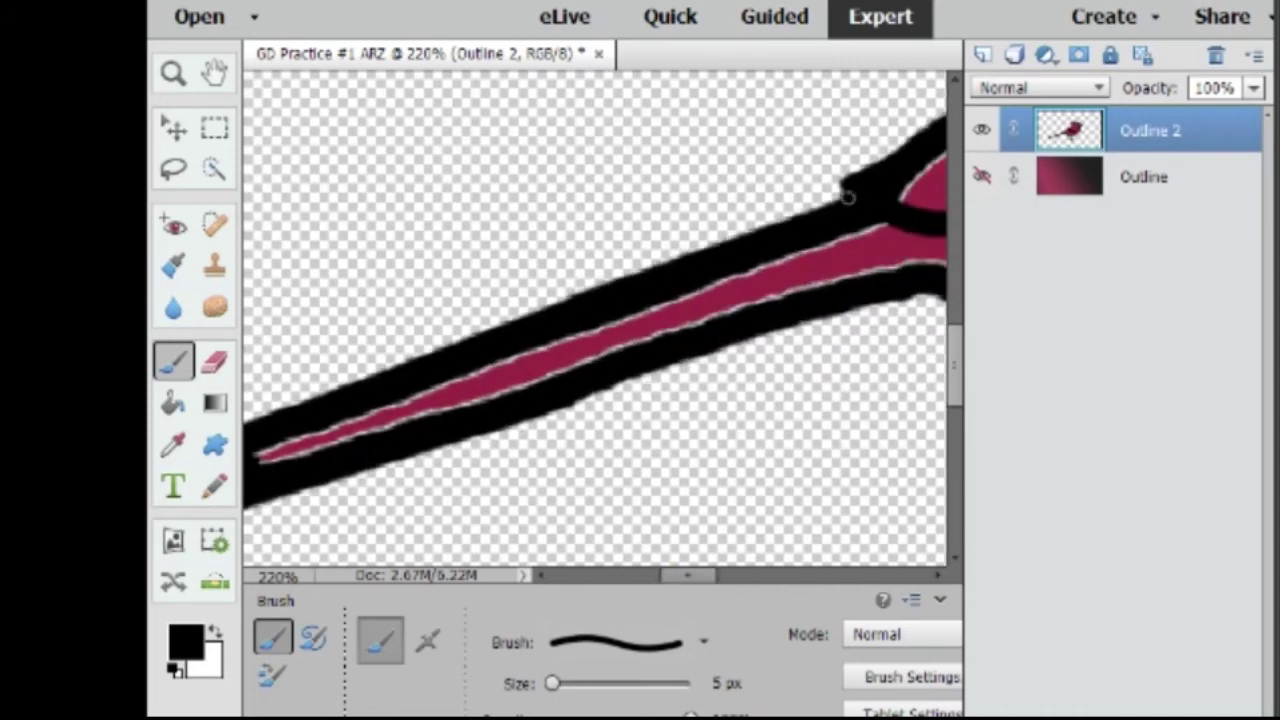
click(571, 401)
shift+click(910, 288)
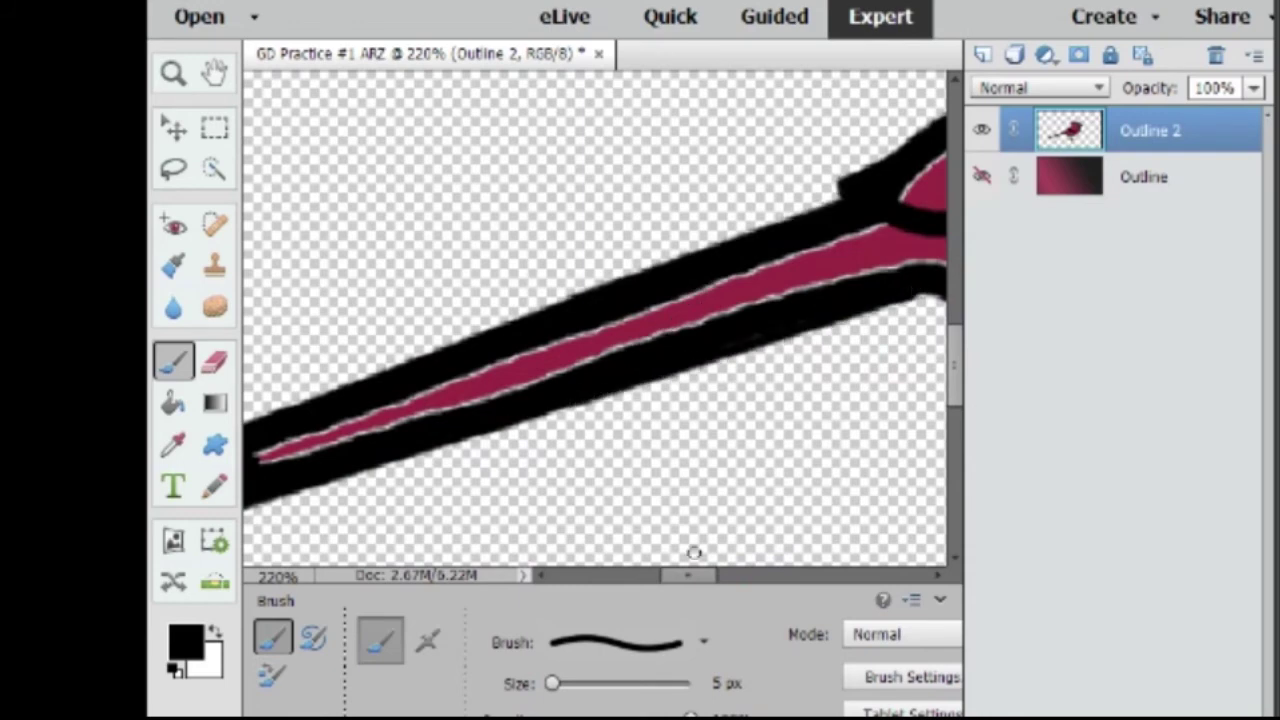
drag(690, 575, 722, 575)
drag(536, 293, 645, 337)
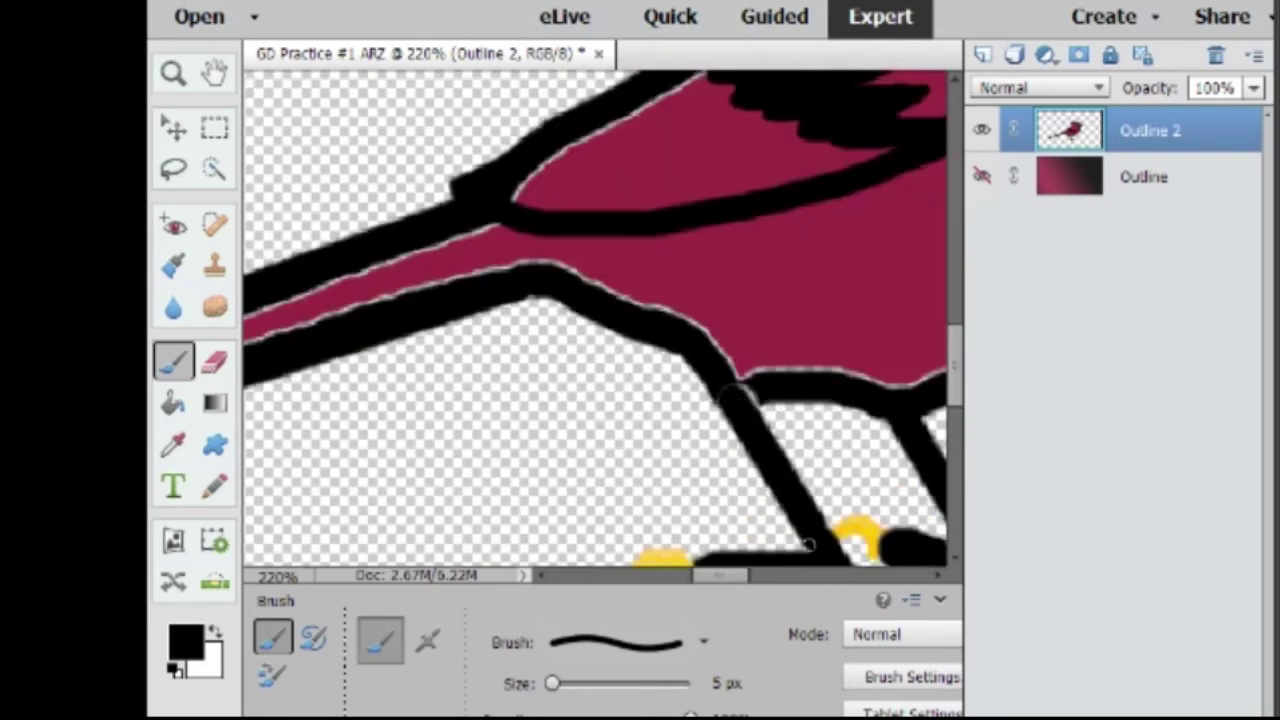
shift+click(811, 549)
Touch up the outline above the wing and thicken its inner edge along the back
scroll(808, 408, down, 3)
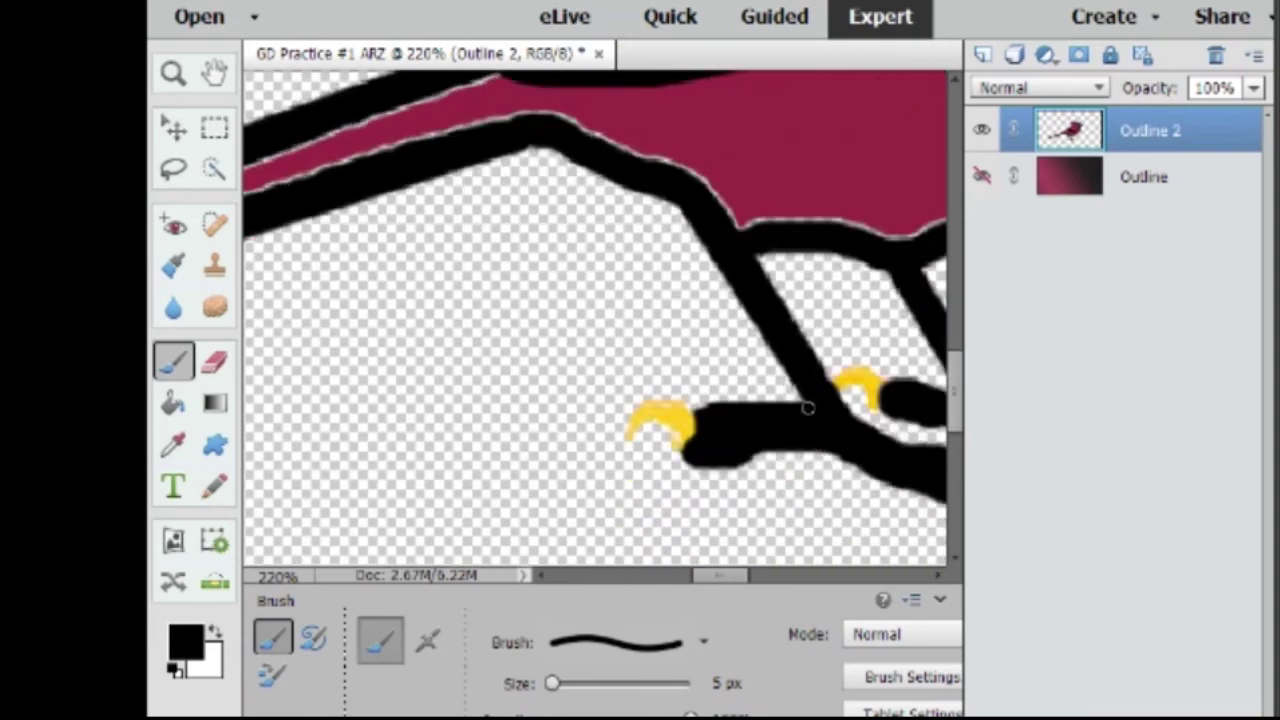
scroll(808, 408, up, 4)
scroll(458, 392, up, 5)
drag(460, 393, 544, 347)
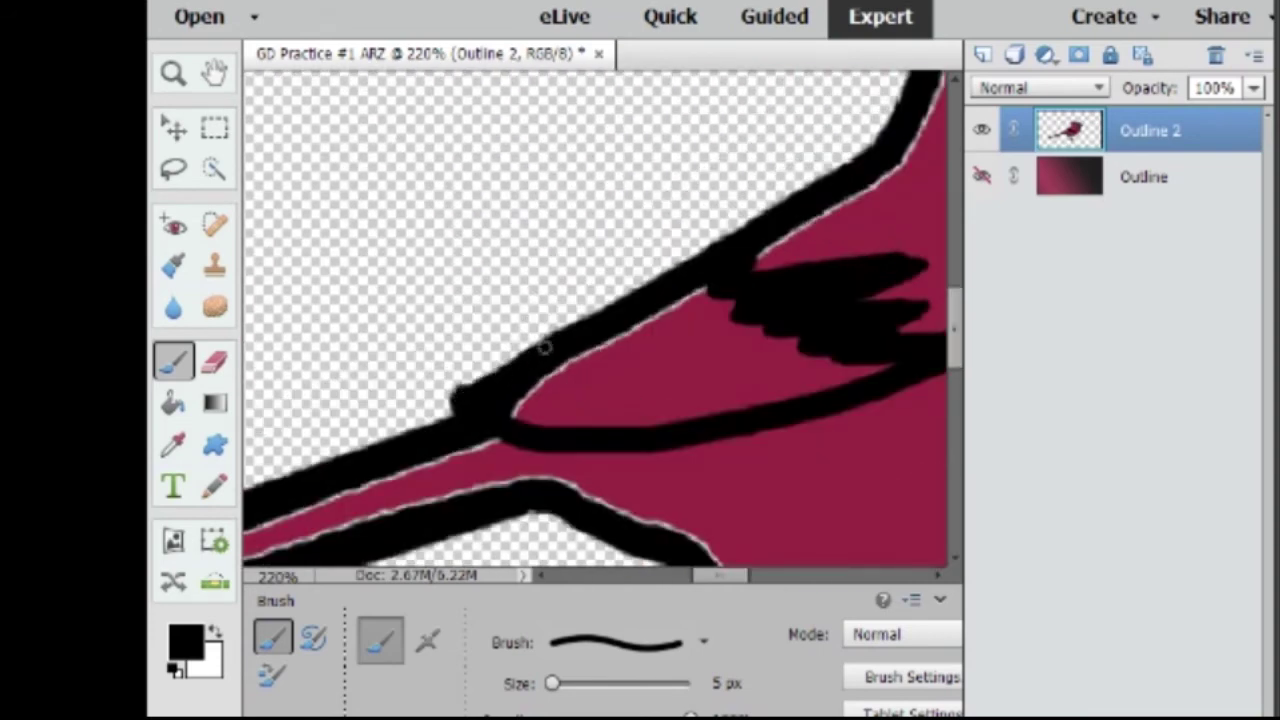
scroll(520, 443, up, 2)
scroll(663, 447, right, 3)
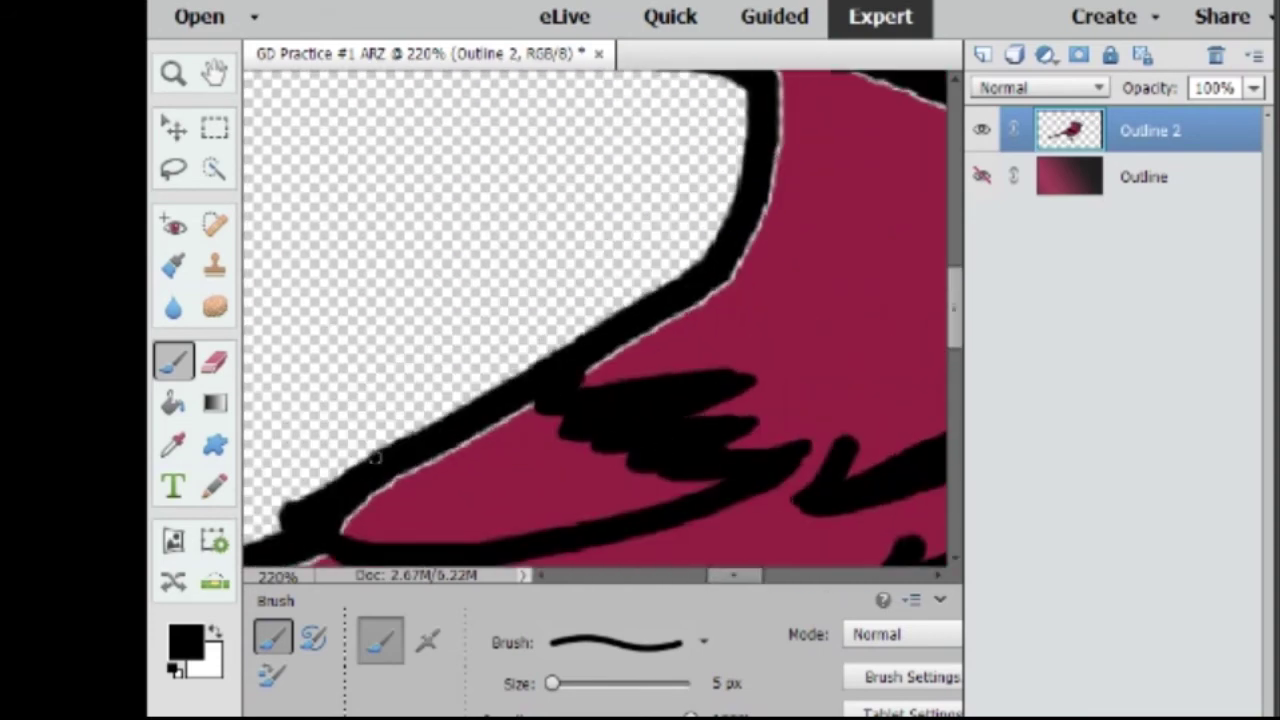
scroll(500, 410, up, 1)
drag(749, 223, 730, 124)
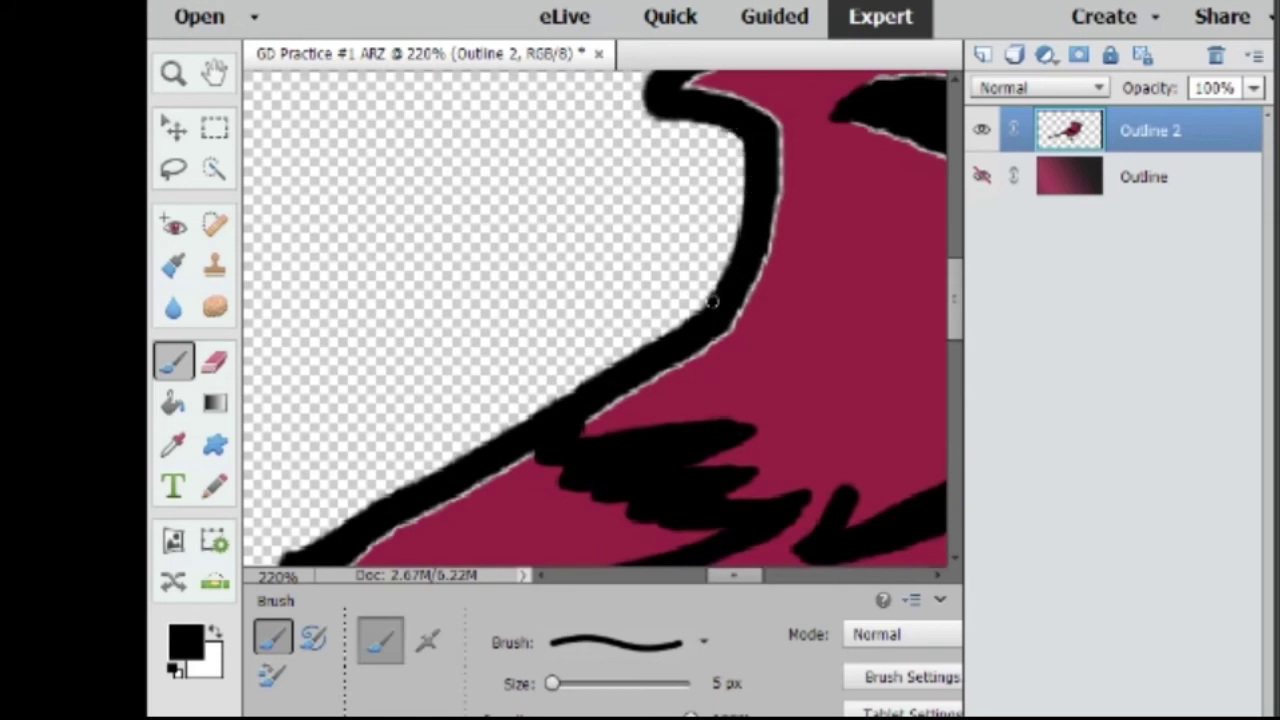
Paint the head outline's top edge black and thicken the eyebrow toward the beak
scroll(452, 462, down, 1)
scroll(663, 263, up, 4)
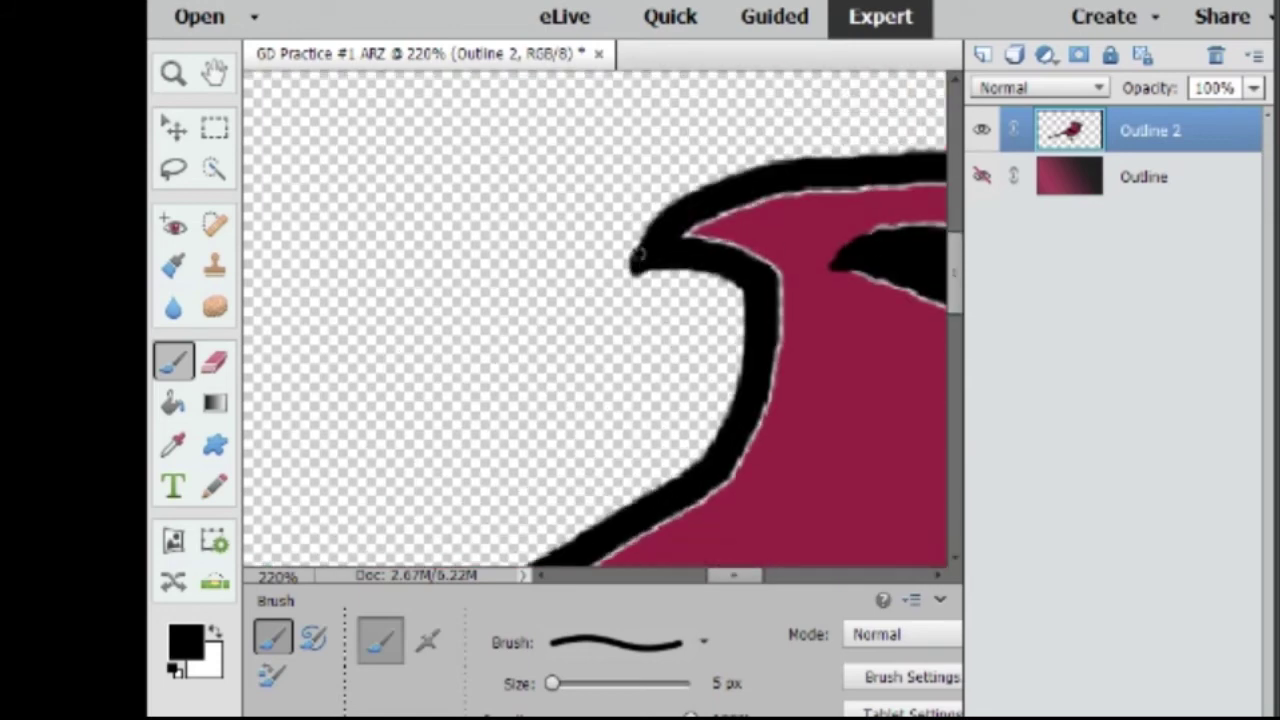
scroll(757, 227, right, 4)
scroll(757, 227, up, 1)
mouse_move(340, 240)
mouse_down()
mouse_move(380, 222)
mouse_move(585, 220)
mouse_move(733, 283)
mouse_move(766, 368)
mouse_up()
mouse_move(689, 347)
mouse_down()
mouse_move(588, 296)
mouse_move(466, 292)
mouse_move(486, 288)
mouse_move(396, 330)
mouse_up()
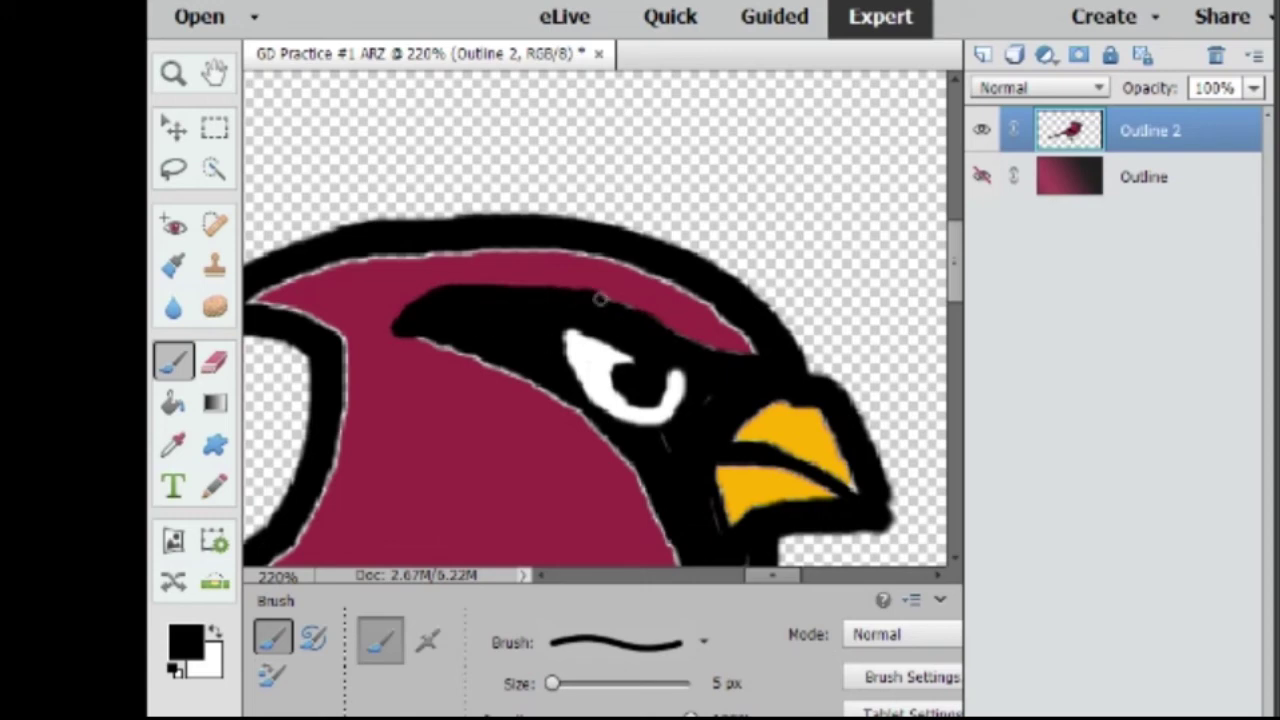
drag(600, 300, 745, 348)
drag(697, 491, 716, 530)
scroll(716, 530, down, 1)
mouse_move(412, 235)
mouse_down()
mouse_move(500, 270)
mouse_move(645, 380)
mouse_up()
Scroll down to the cardinal's feet and yellow claw tips
scroll(650, 384, down, 1)
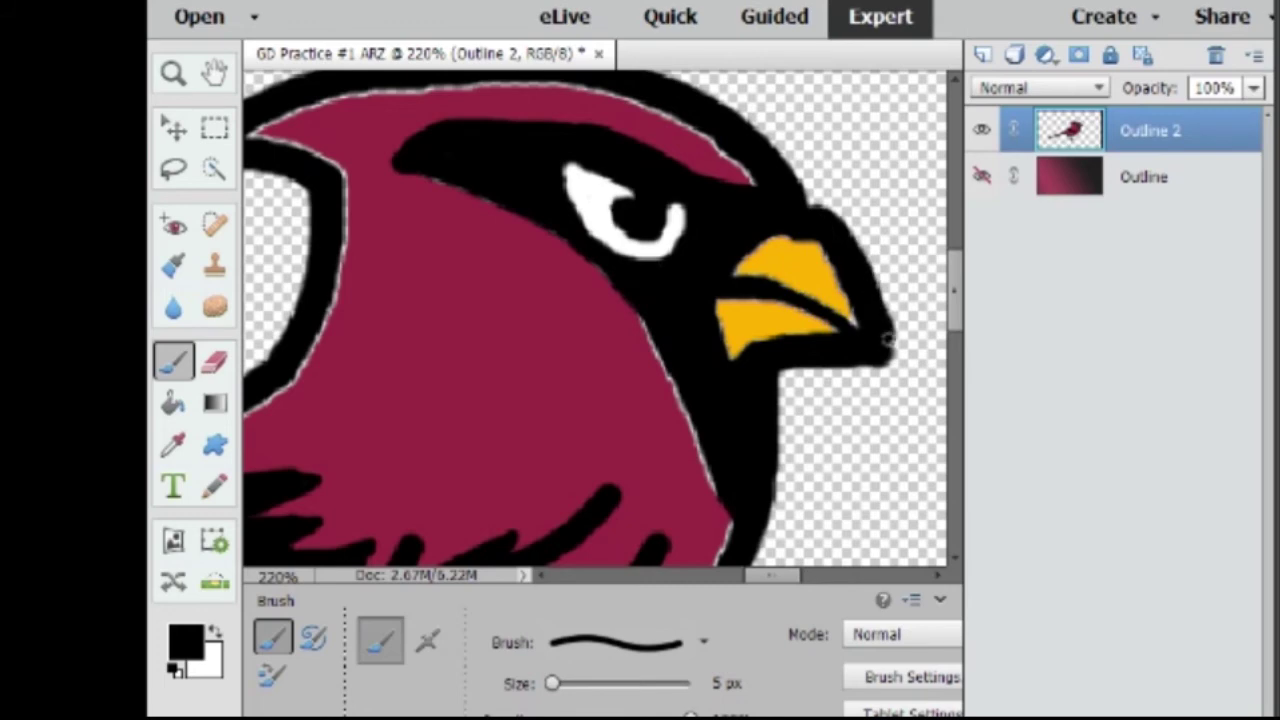
scroll(790, 390, down, 1)
scroll(770, 290, down, 2)
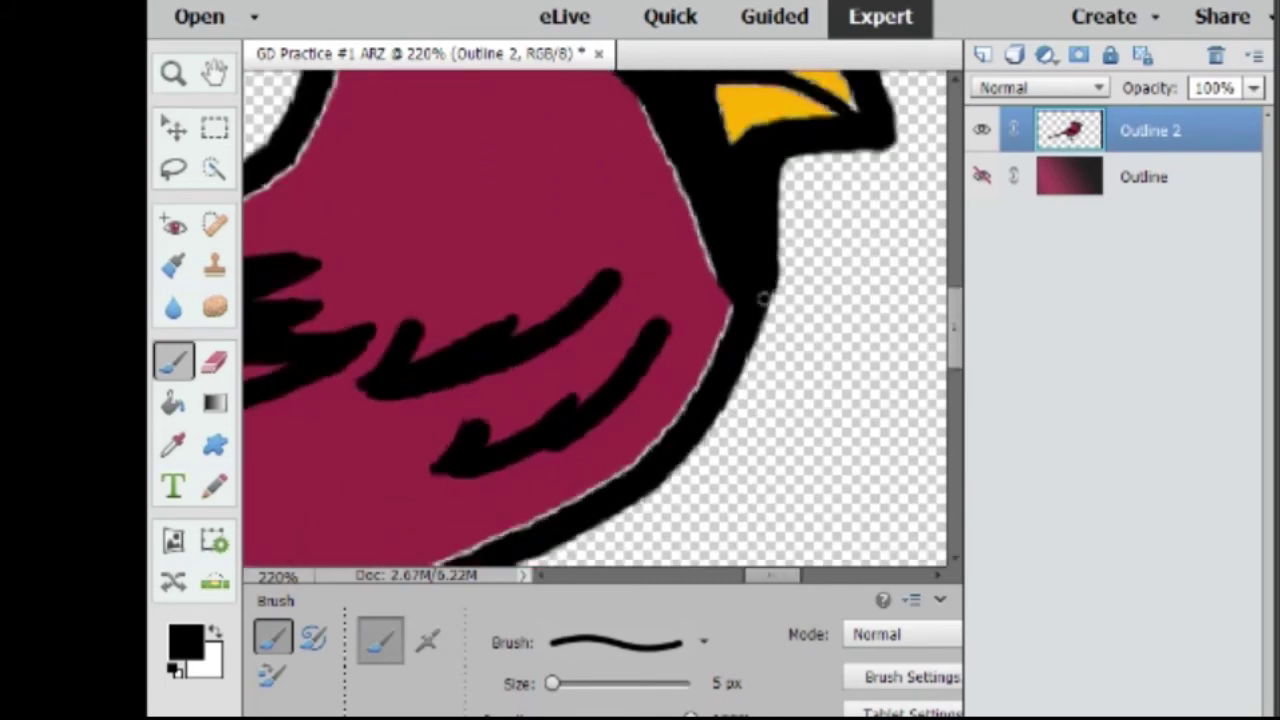
scroll(720, 360, down, 1)
scroll(570, 470, down, 2)
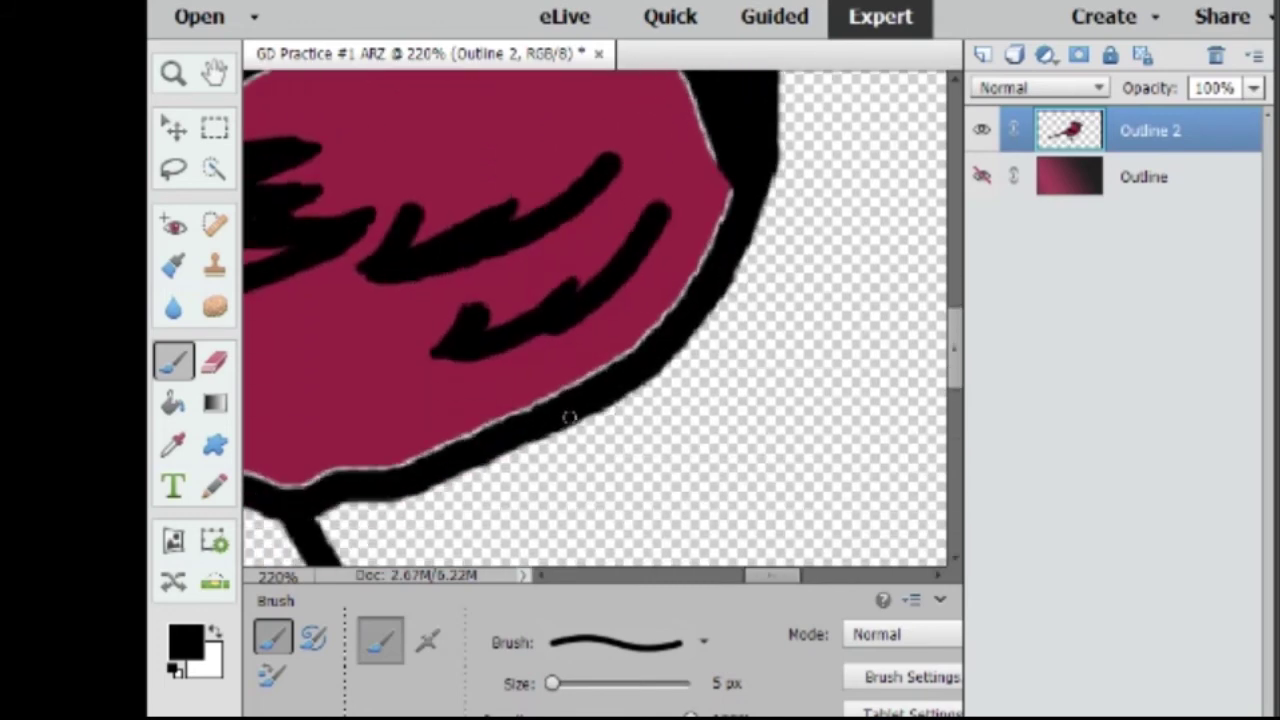
scroll(460, 440, down, 1)
scroll(367, 413, down, 1)
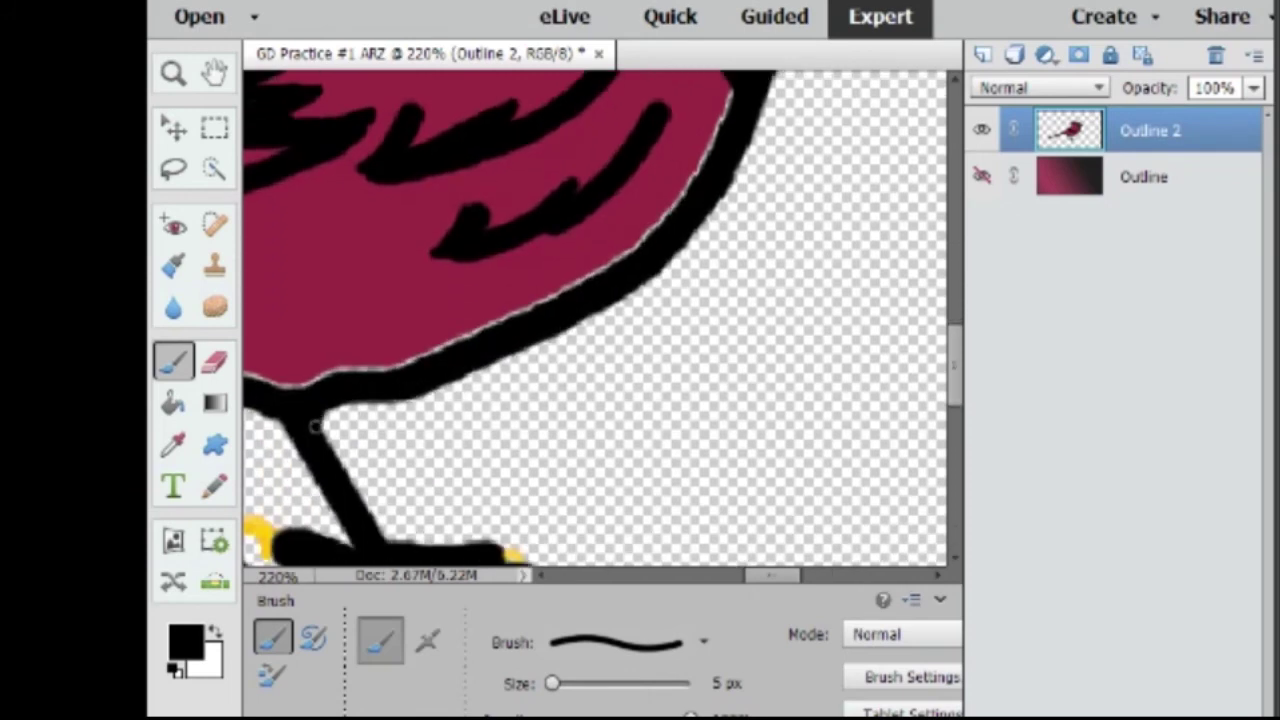
scroll(313, 427, down, 1)
Erase a stray bit of the black foot outline
key(e)
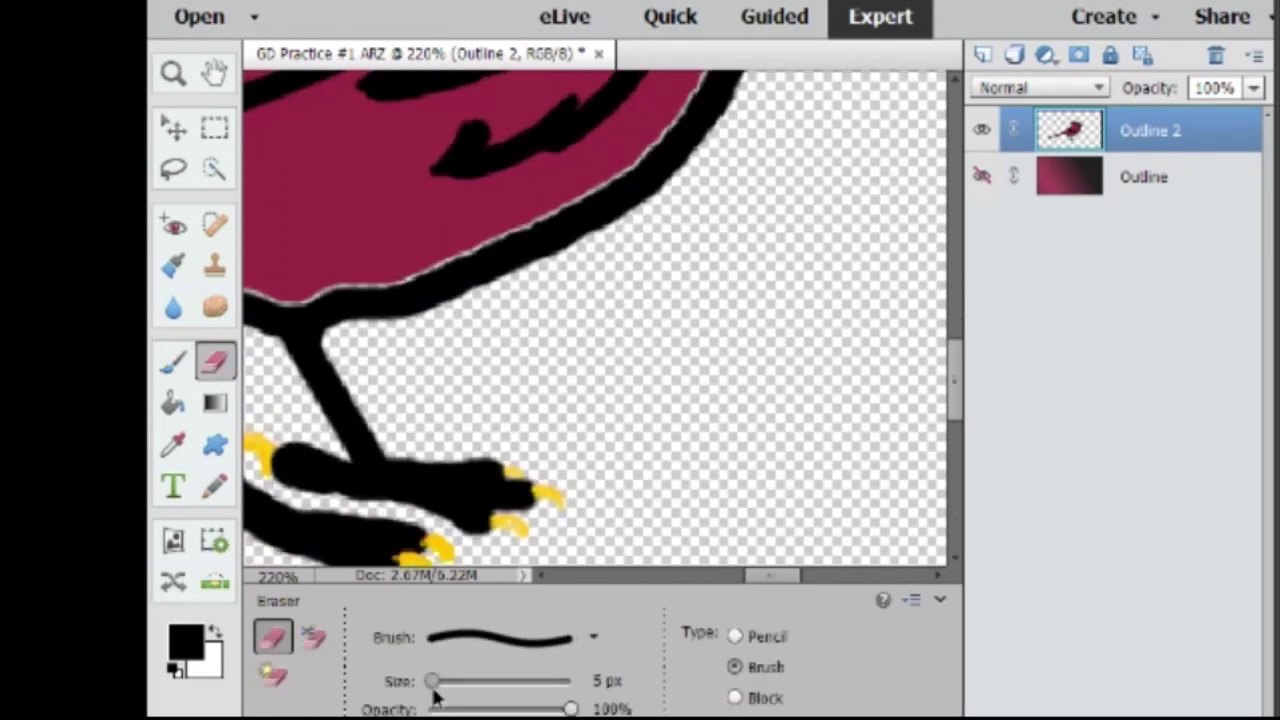
drag(299, 484, 318, 488)
scroll(577, 480, left, 5)
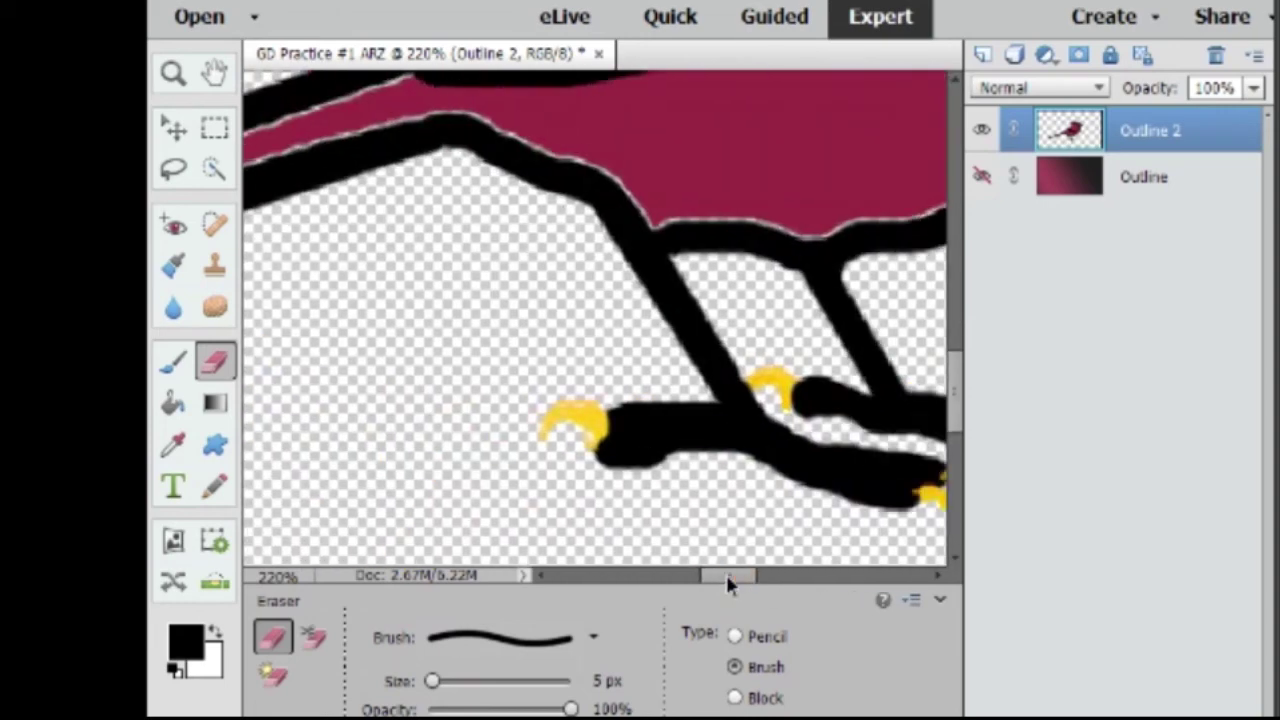
scroll(500, 478, down, 1)
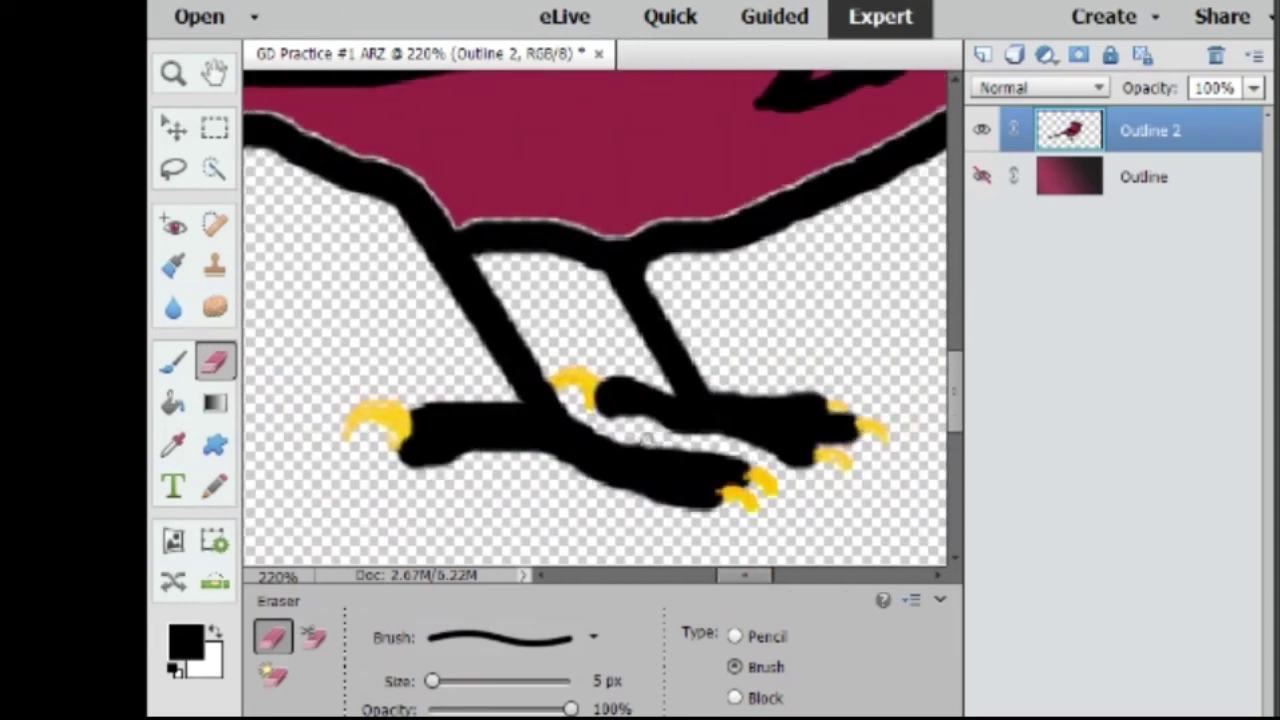
Thicken the black lines around the bottom wing feather tip and lower wing outline
key(b)
scroll(691, 434, up, 5)
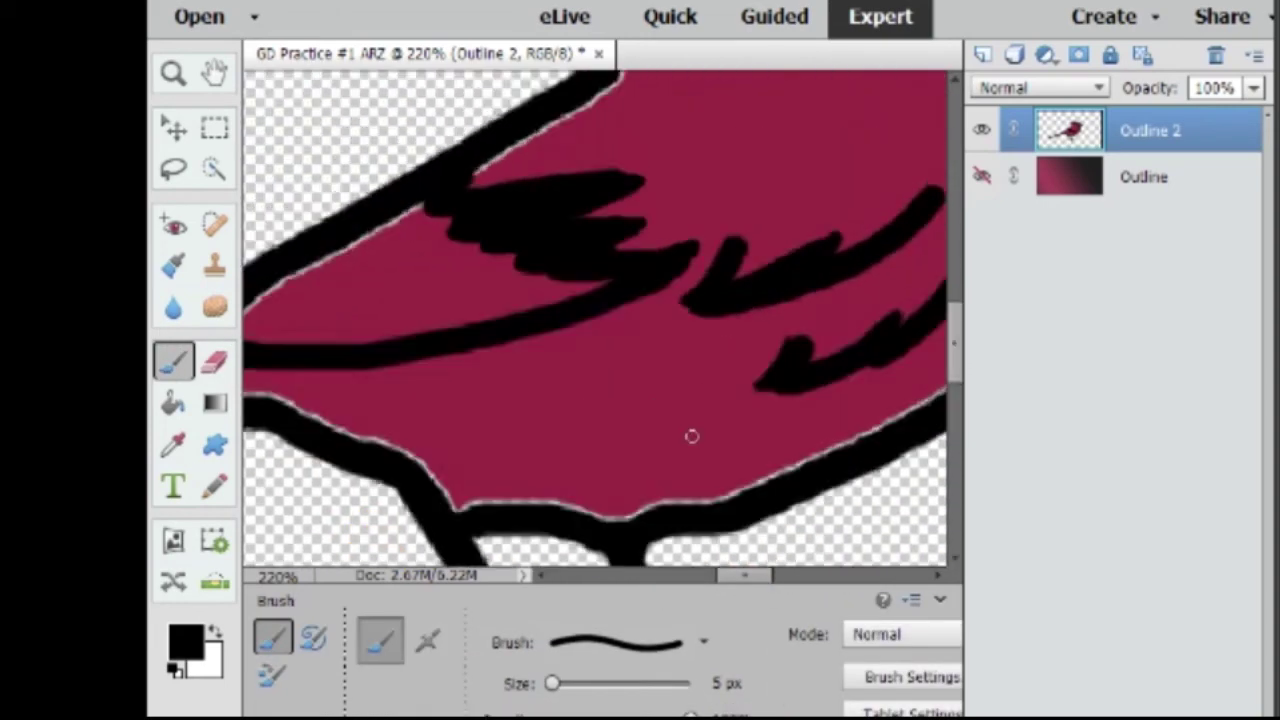
scroll(706, 320, up, 1)
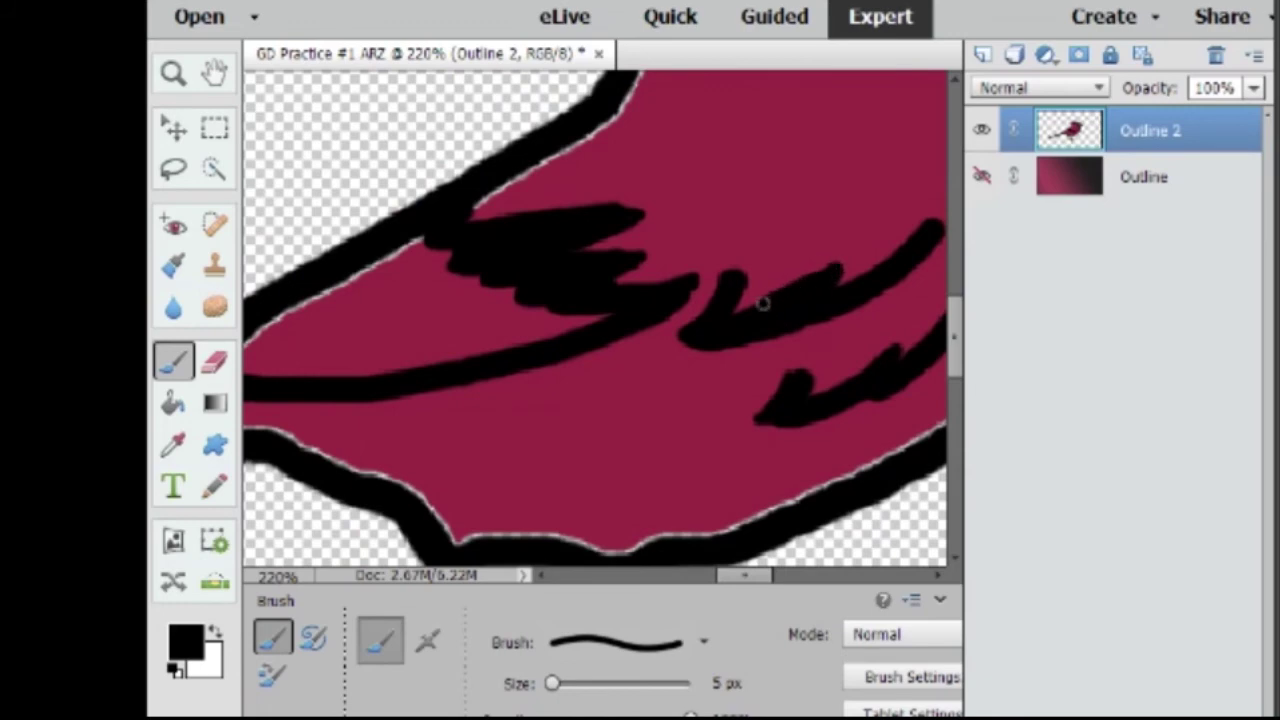
scroll(927, 235, up, 1)
mouse_move(785, 400)
mouse_down()
mouse_move(757, 429)
mouse_move(818, 435)
mouse_up()
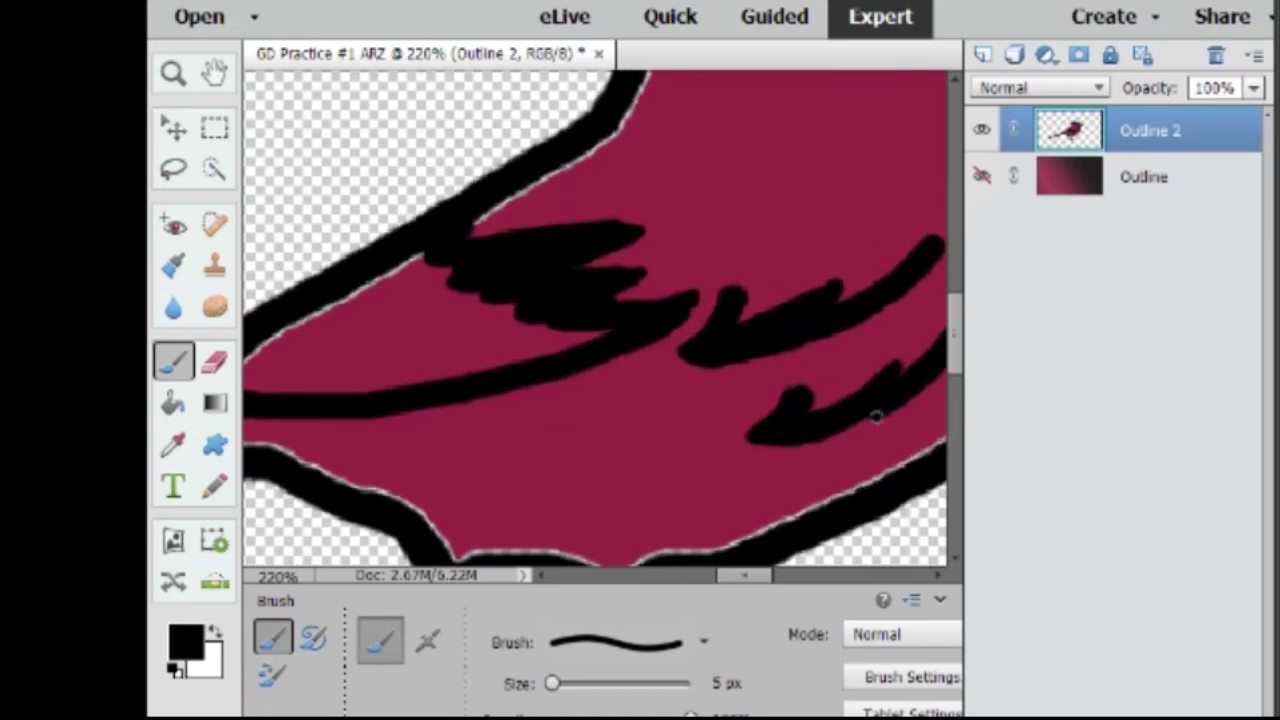
drag(745, 575, 730, 575)
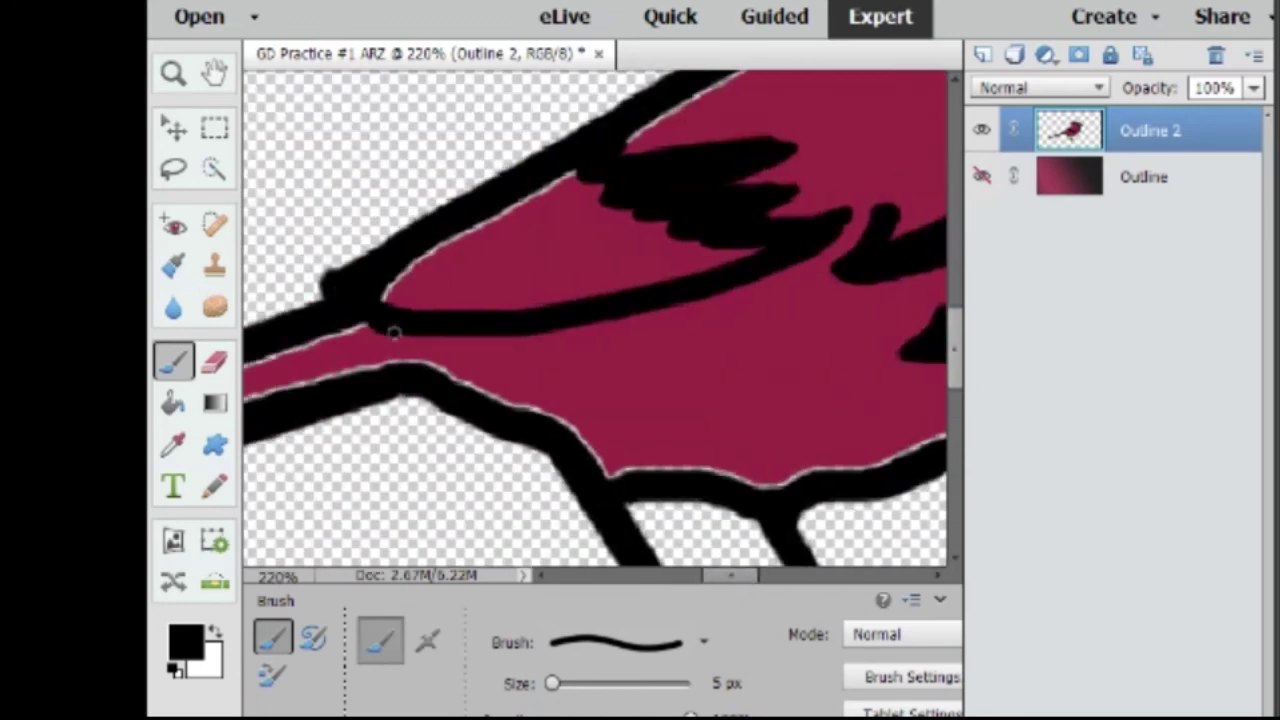
drag(385, 330, 636, 312)
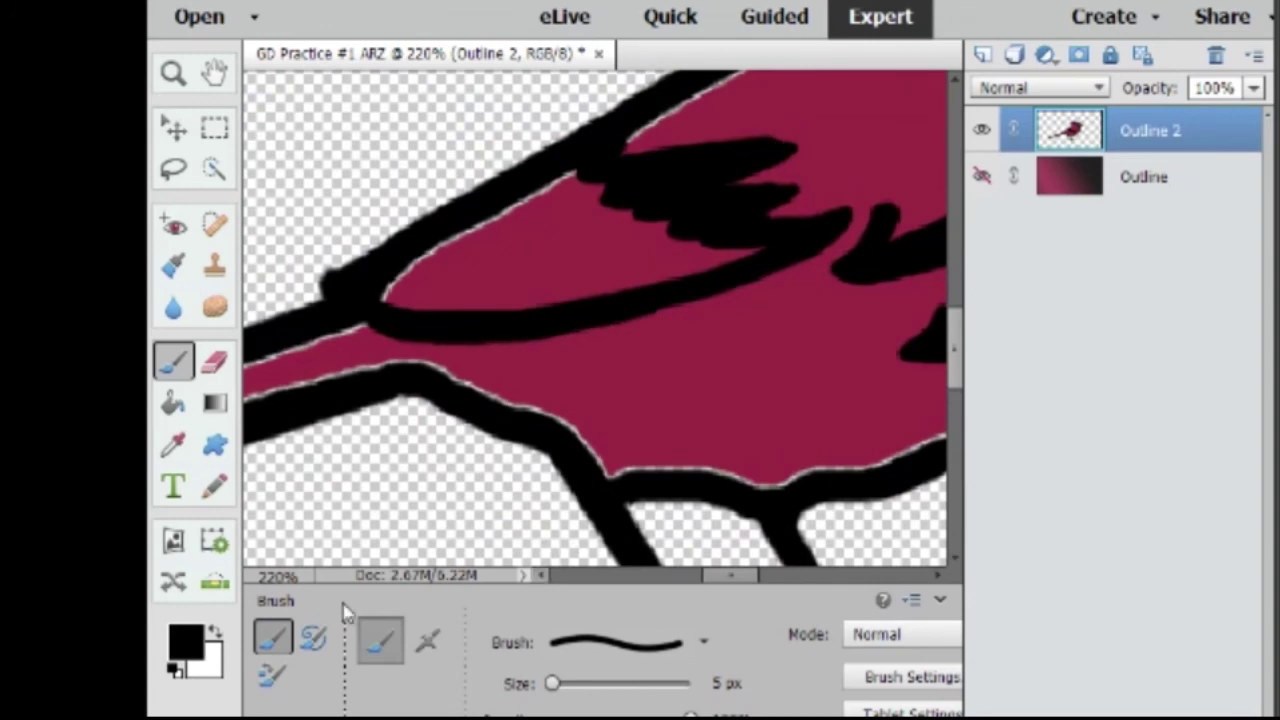
Sample the maroon body colour and paint over the white fringe with a 7 px brush
key(i)
scroll(714, 394, down, 4)
click(553, 452)
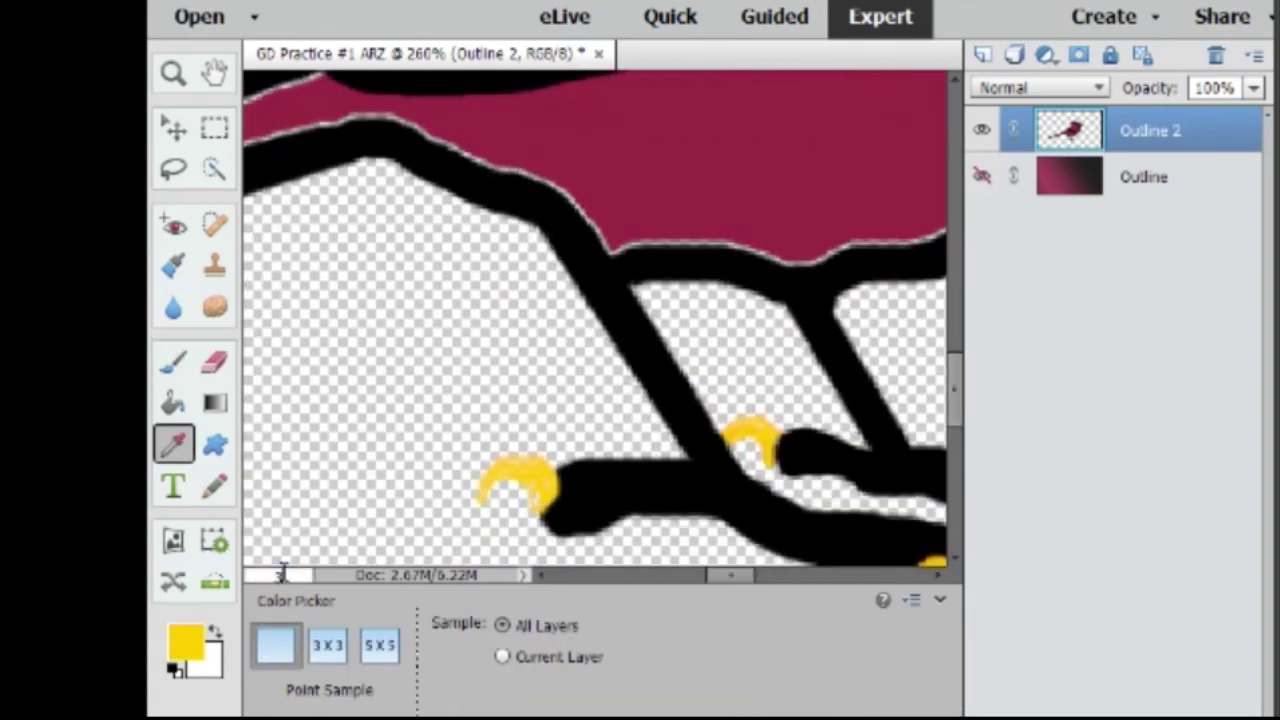
key(b)
scroll(338, 337, up, 3)
alt+click(338, 337)
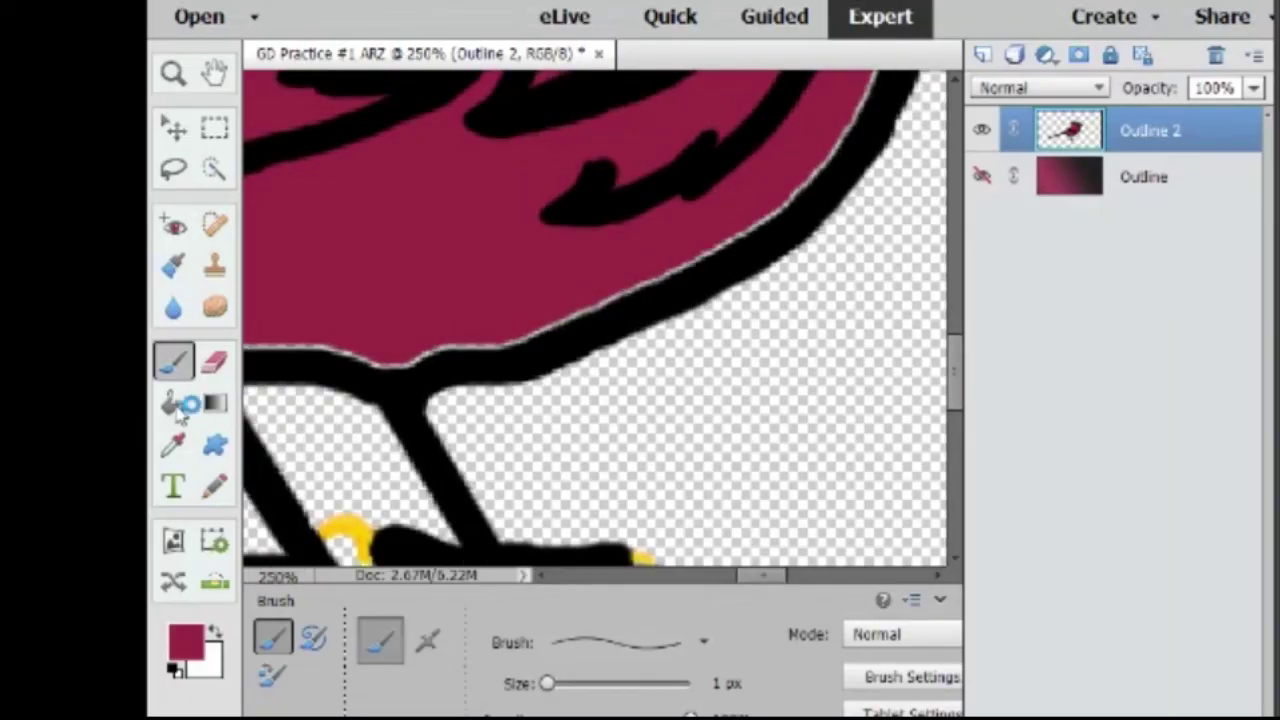
drag(543, 683, 553, 683)
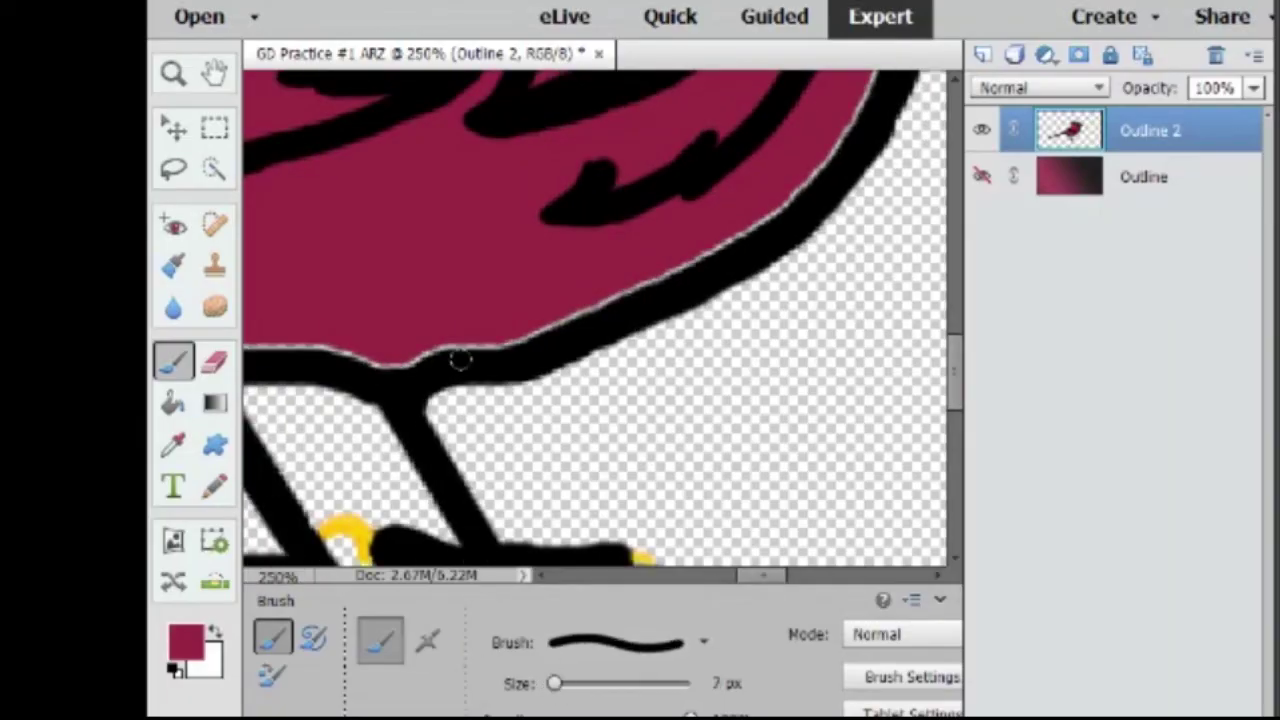
mouse_move(565, 313)
mouse_down()
mouse_move(737, 234)
mouse_move(840, 133)
mouse_move(880, 68)
mouse_up()
Cover the white fringe with maroon along the lower outline toward the tail
scroll(700, 360, left, 3)
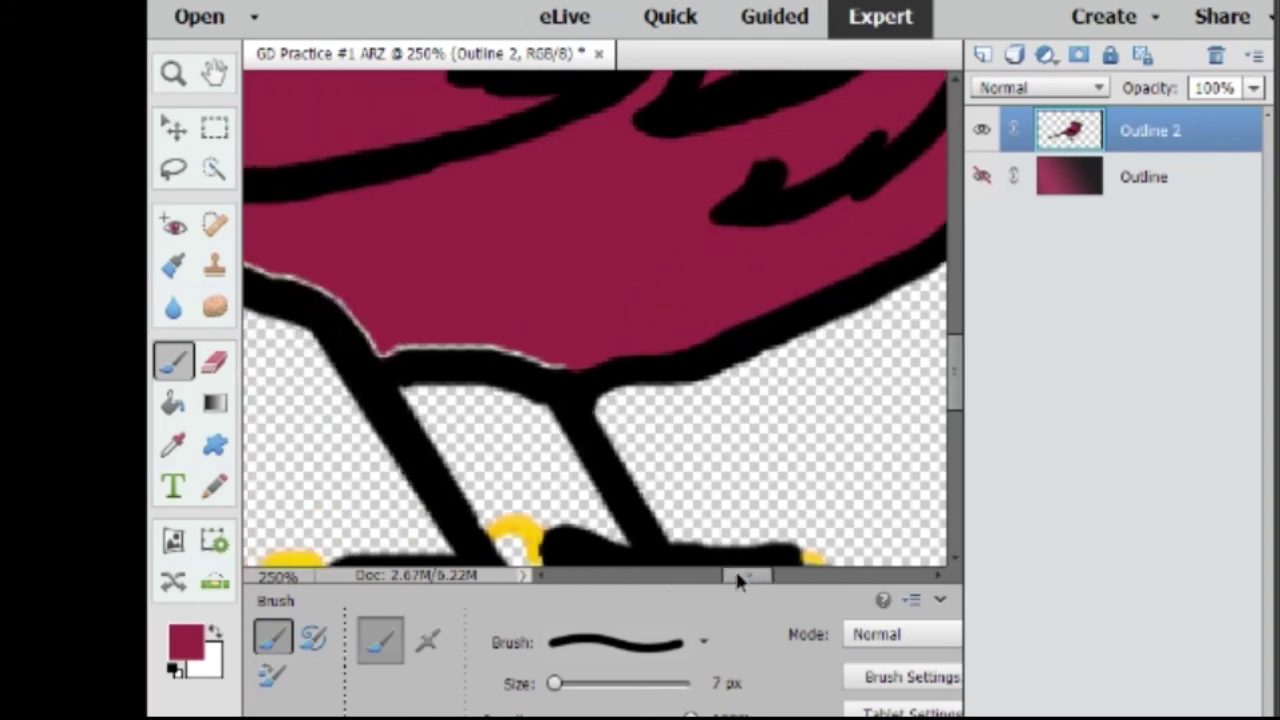
scroll(700, 360, left, 2)
mouse_move(704, 370)
mouse_down()
mouse_move(541, 344)
mouse_move(397, 274)
mouse_up()
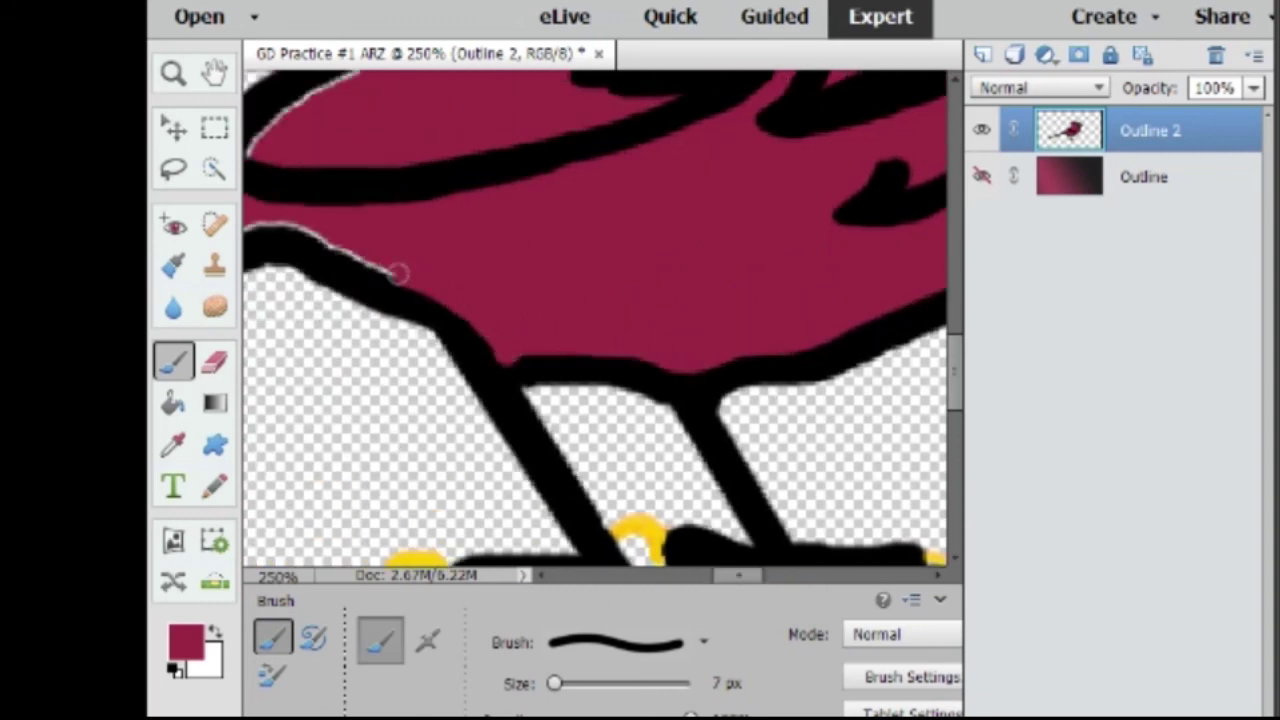
scroll(397, 274, left, 3)
mouse_move(540, 266)
mouse_down()
mouse_move(417, 217)
mouse_move(797, 233)
mouse_move(348, 378)
mouse_up()
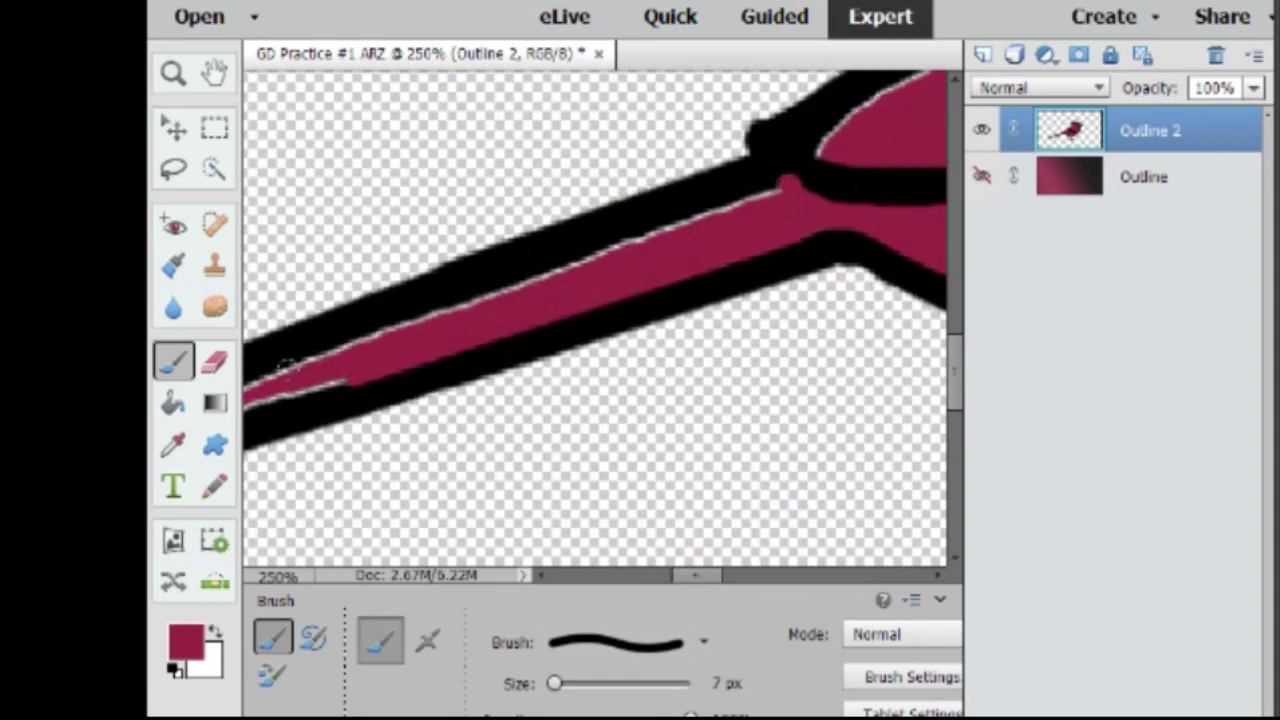
drag(694, 575, 660, 575)
mouse_move(700, 368)
mouse_down()
mouse_move(486, 434)
mouse_move(592, 418)
mouse_move(465, 440)
mouse_up()
drag(665, 575, 733, 575)
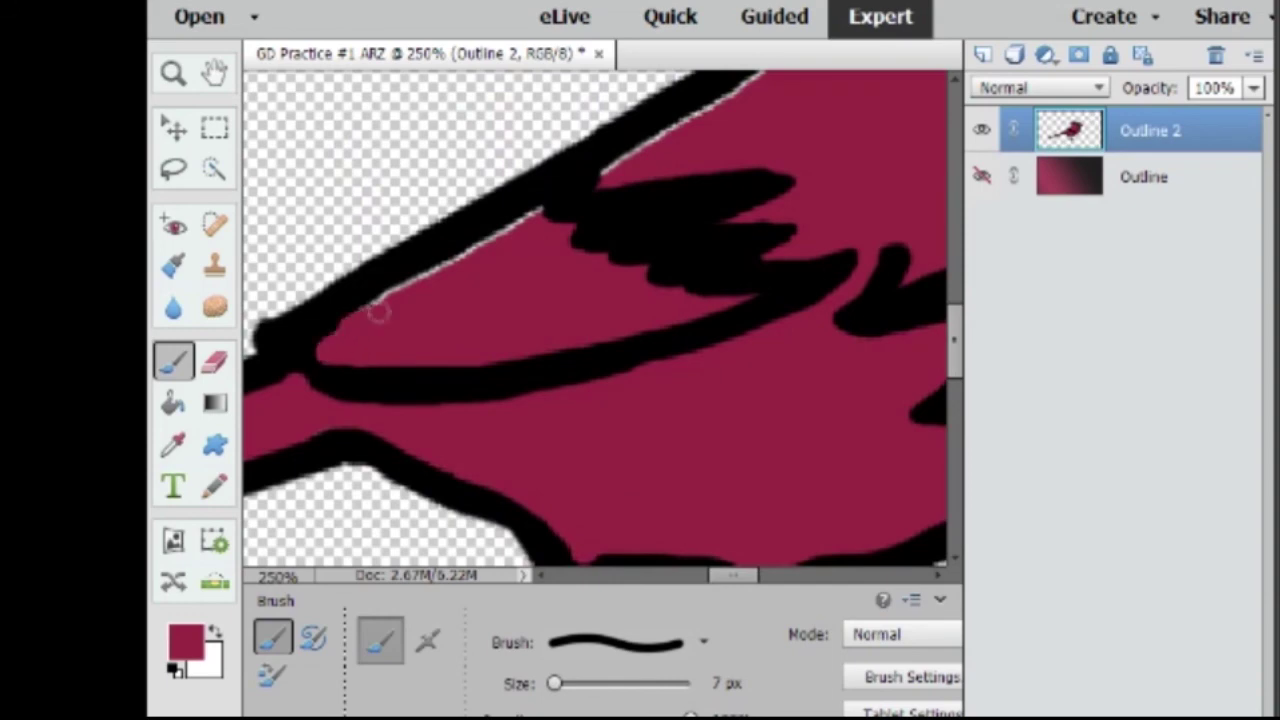
drag(380, 313, 531, 211)
Paint maroon along the inner edge up to the crest tip, using 2 px at the top
scroll(612, 280, up, 2)
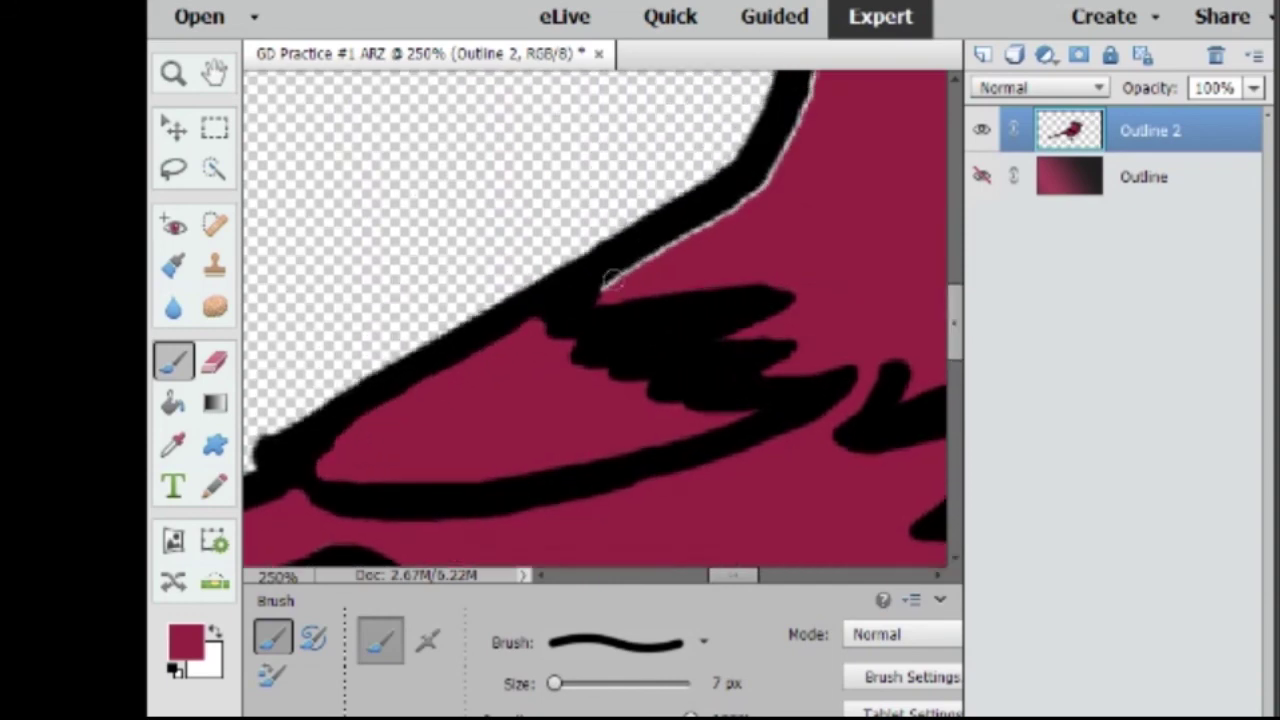
mouse_move(612, 280)
mouse_down()
mouse_move(757, 194)
mouse_move(765, 172)
mouse_up()
scroll(708, 143, up, 4)
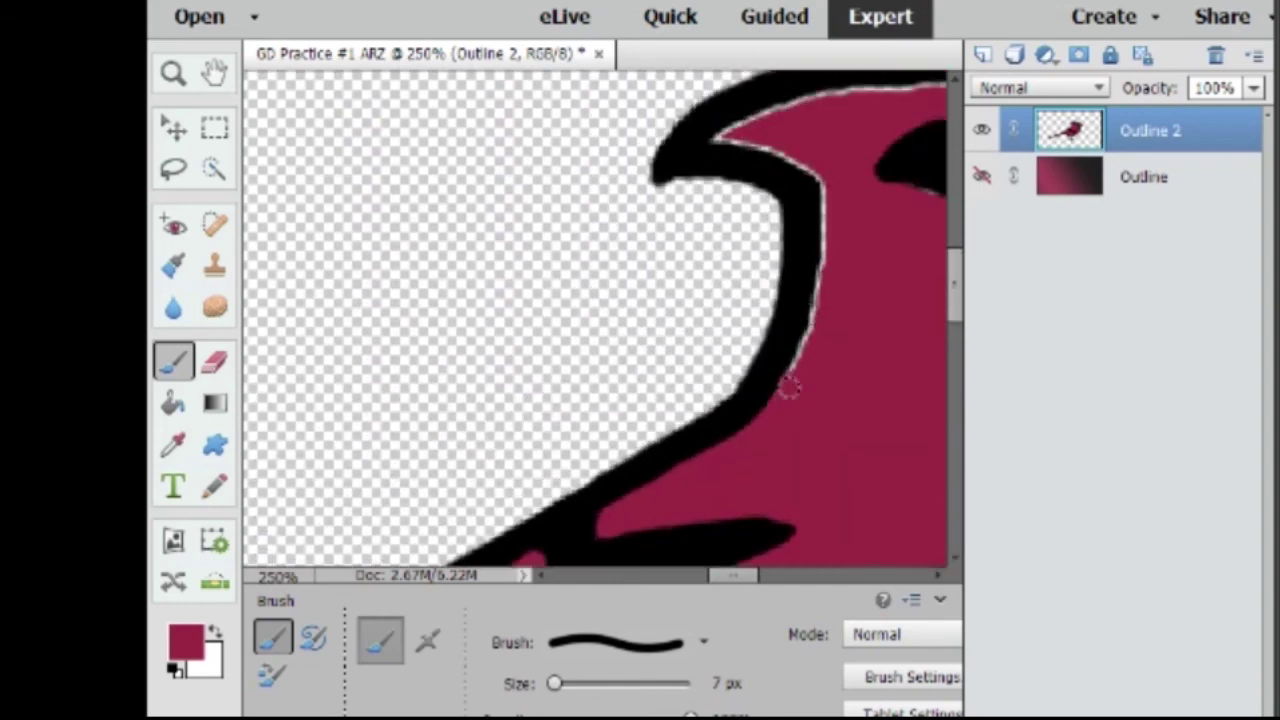
mouse_move(789, 388)
mouse_down()
mouse_move(829, 266)
mouse_move(800, 163)
mouse_move(728, 136)
mouse_up()
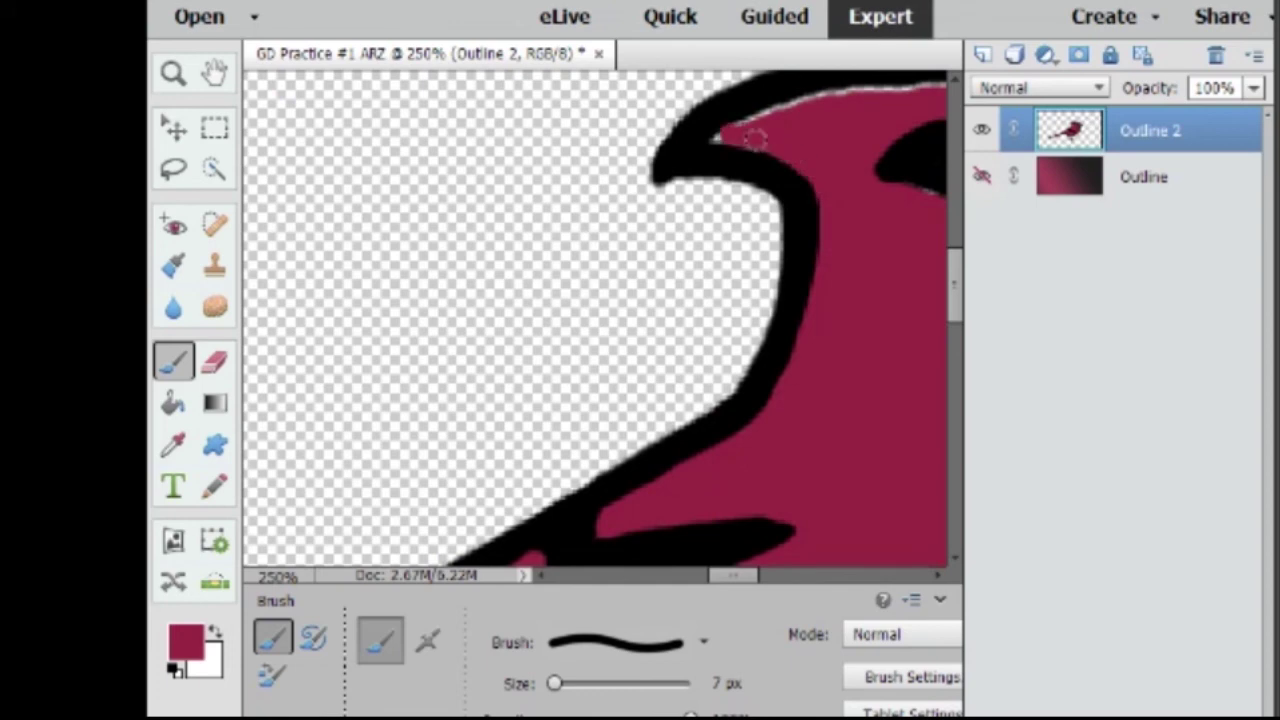
drag(555, 683, 549, 683)
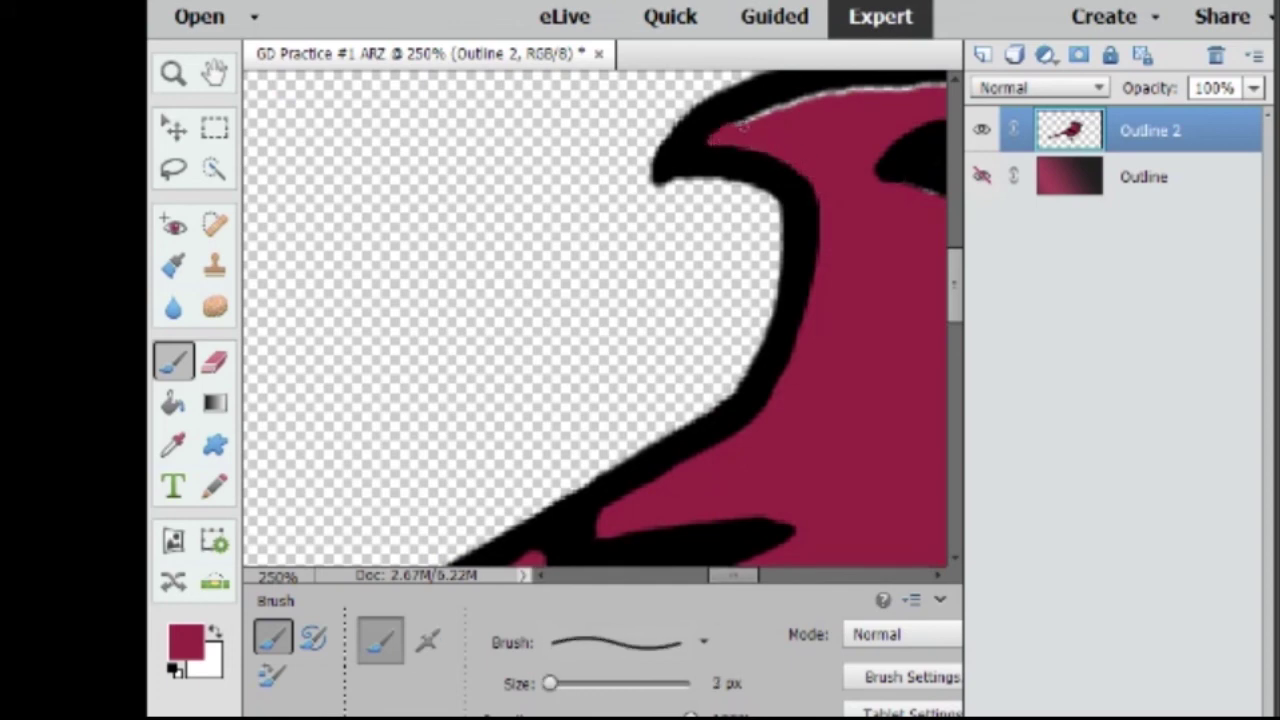
drag(762, 110, 838, 89)
With a 5 px brush, paint maroon along the crest's top edge and above the eye
drag(550, 683, 553, 683)
scroll(600, 320, up, 2)
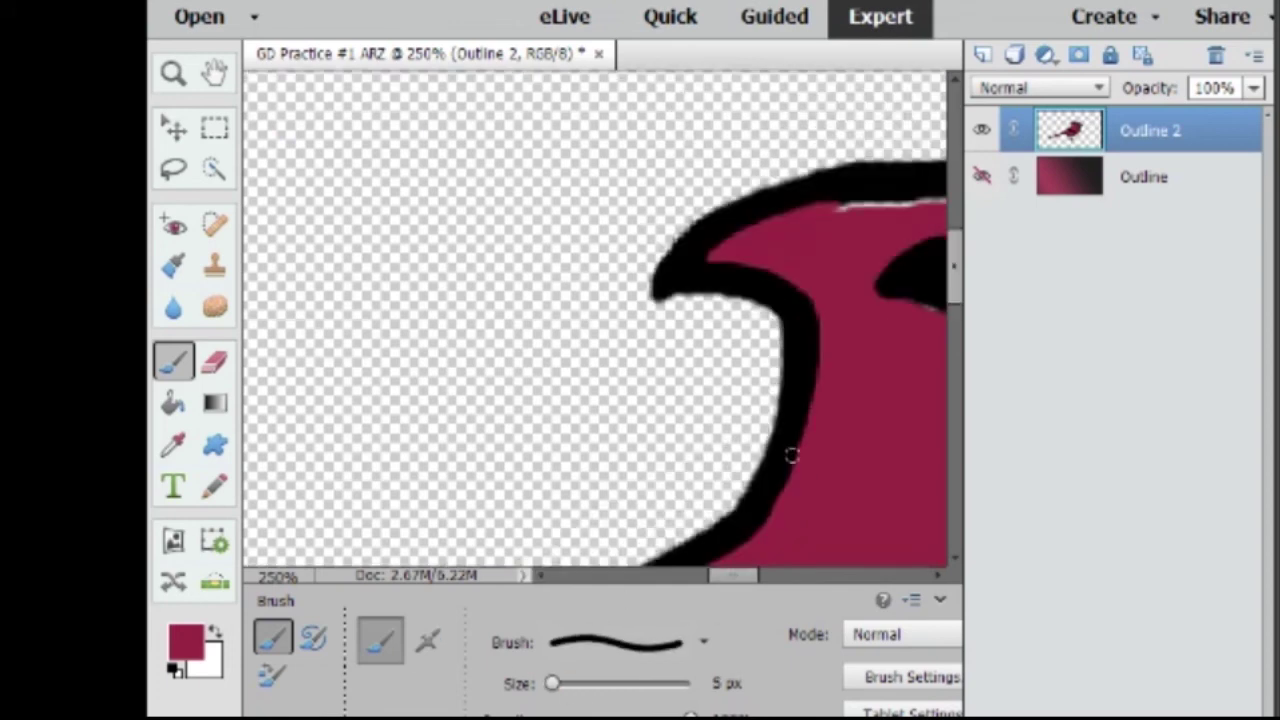
scroll(600, 320, right, 3)
mouse_move(556, 207)
mouse_down()
mouse_move(755, 197)
mouse_move(930, 246)
mouse_up()
scroll(665, 244, right, 5)
drag(665, 244, 744, 303)
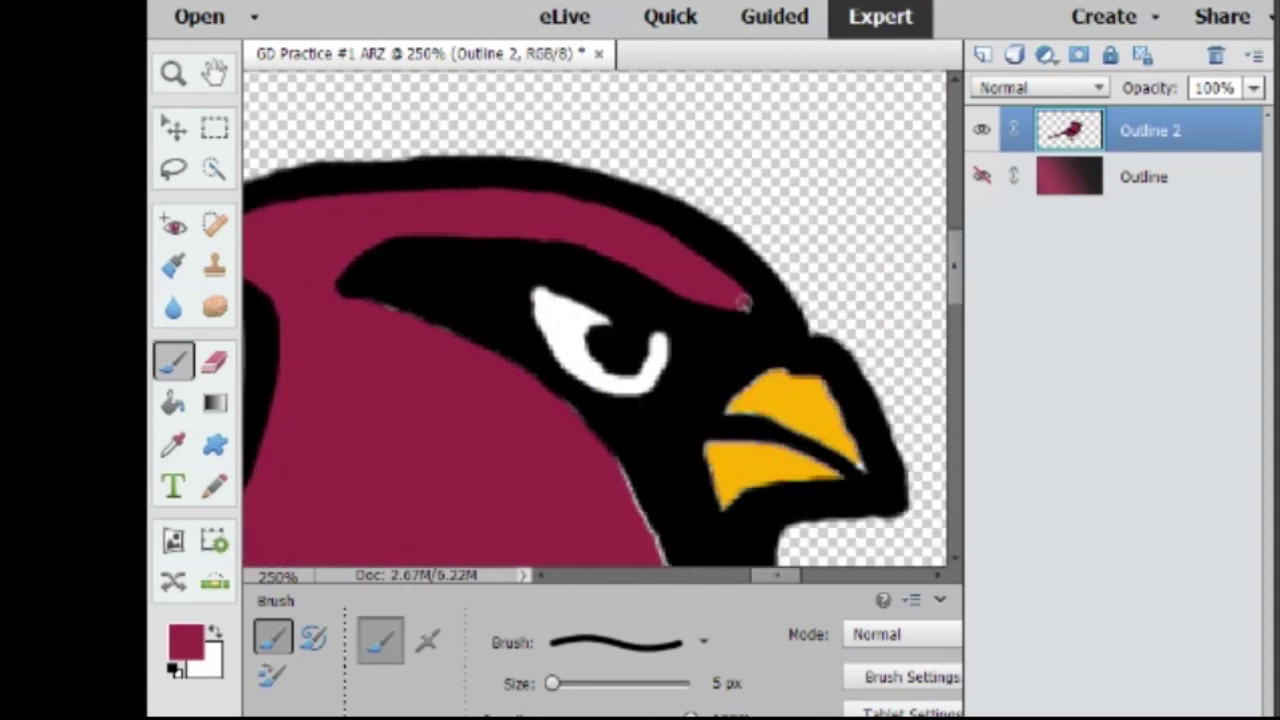
mouse_move(370, 307)
mouse_down()
mouse_move(531, 380)
mouse_move(600, 440)
mouse_up()
Tidy the maroon and black edge along the chest
scroll(614, 337, down, 3)
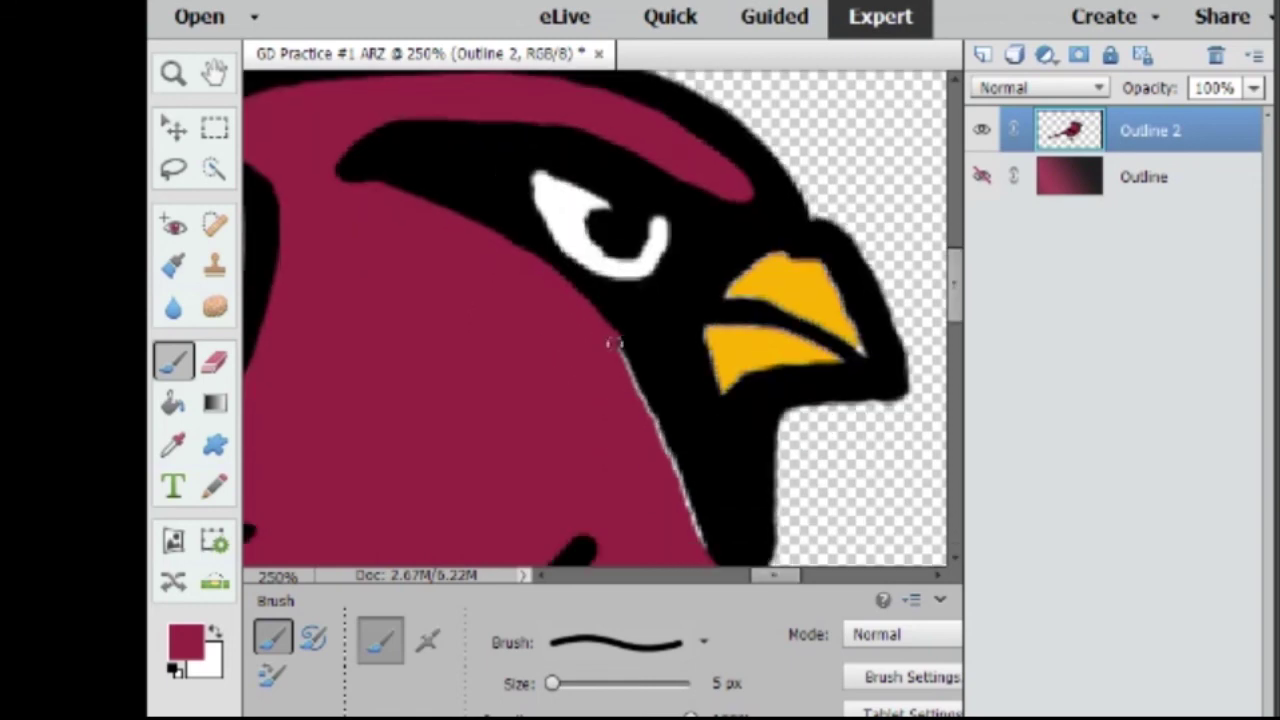
mouse_move(614, 337)
mouse_down()
mouse_move(657, 429)
mouse_move(709, 486)
mouse_move(706, 514)
mouse_up()
scroll(657, 429, down, 2)
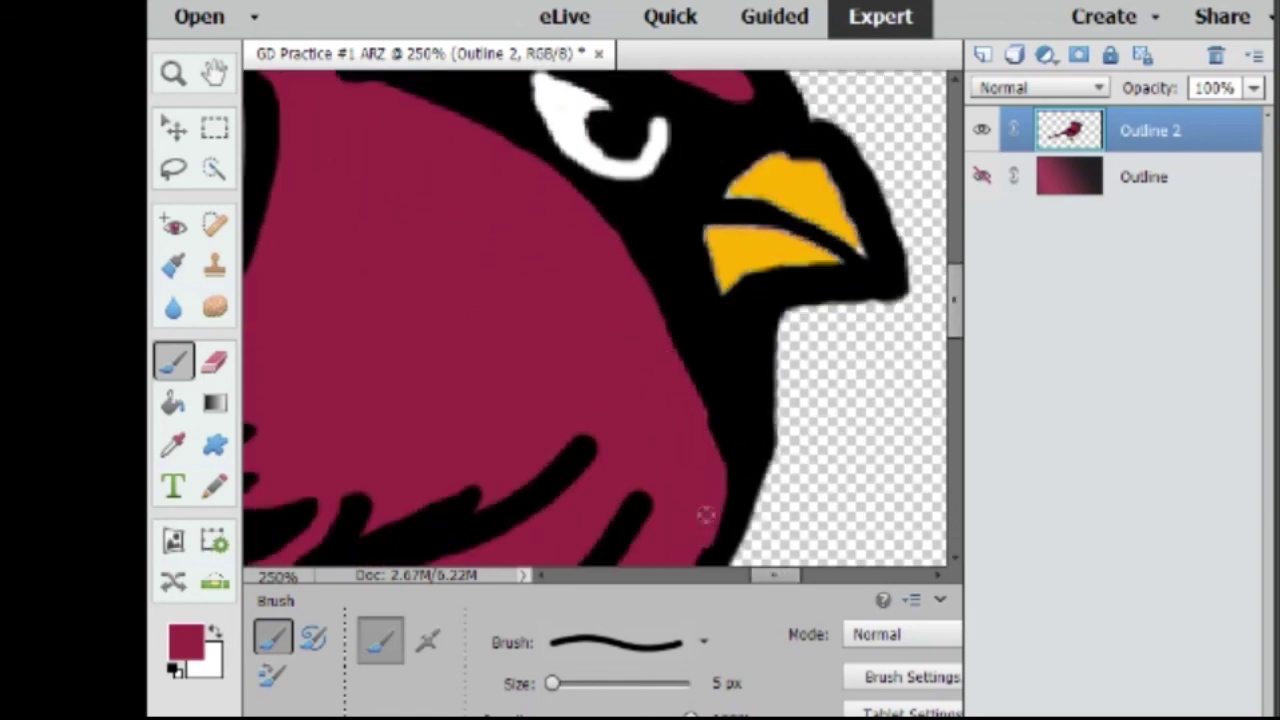
scroll(706, 514, down, 3)
drag(703, 414, 695, 273)
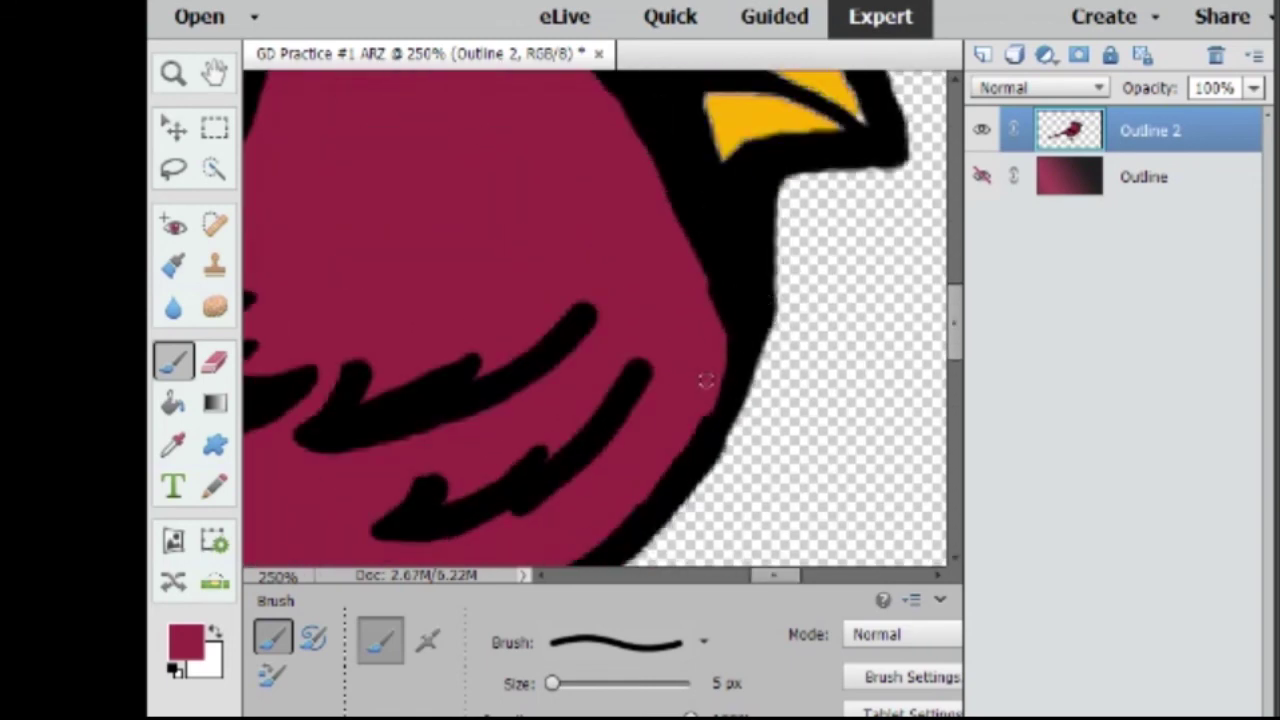
mouse_move(714, 330)
mouse_down()
mouse_move(666, 197)
mouse_move(720, 323)
mouse_move(632, 349)
mouse_up()
scroll(720, 323, down, 2)
scroll(609, 346, down, 1)
scroll(443, 360, up, 2)
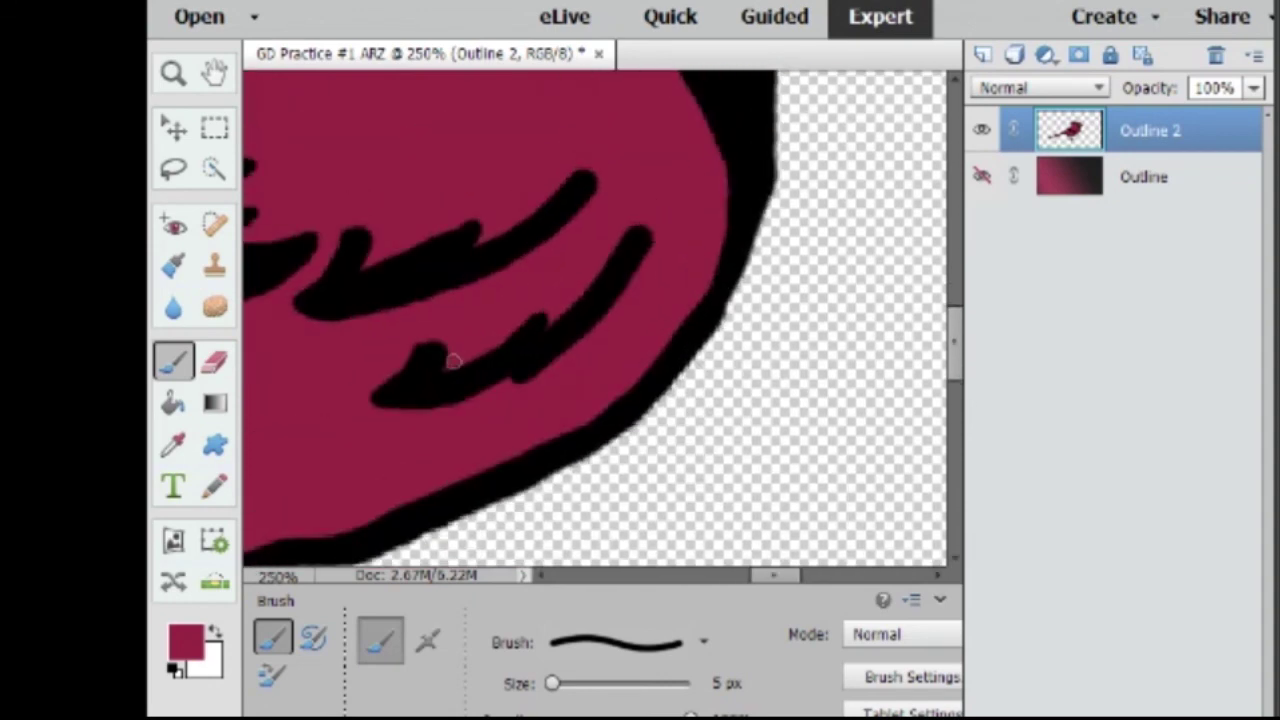
scroll(503, 389, up, 1)
scroll(643, 408, up, 1)
Sample black from the outline and brush it along the chest outline edge
alt+click(763, 360)
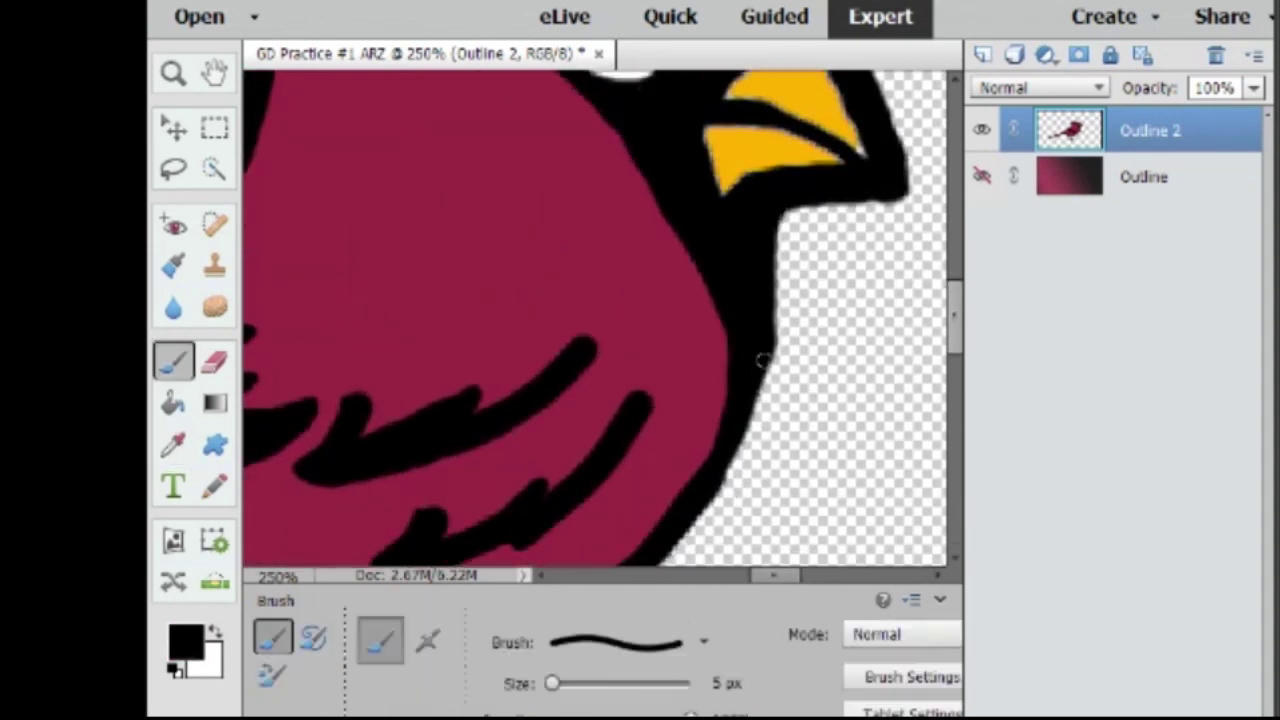
drag(760, 380, 726, 474)
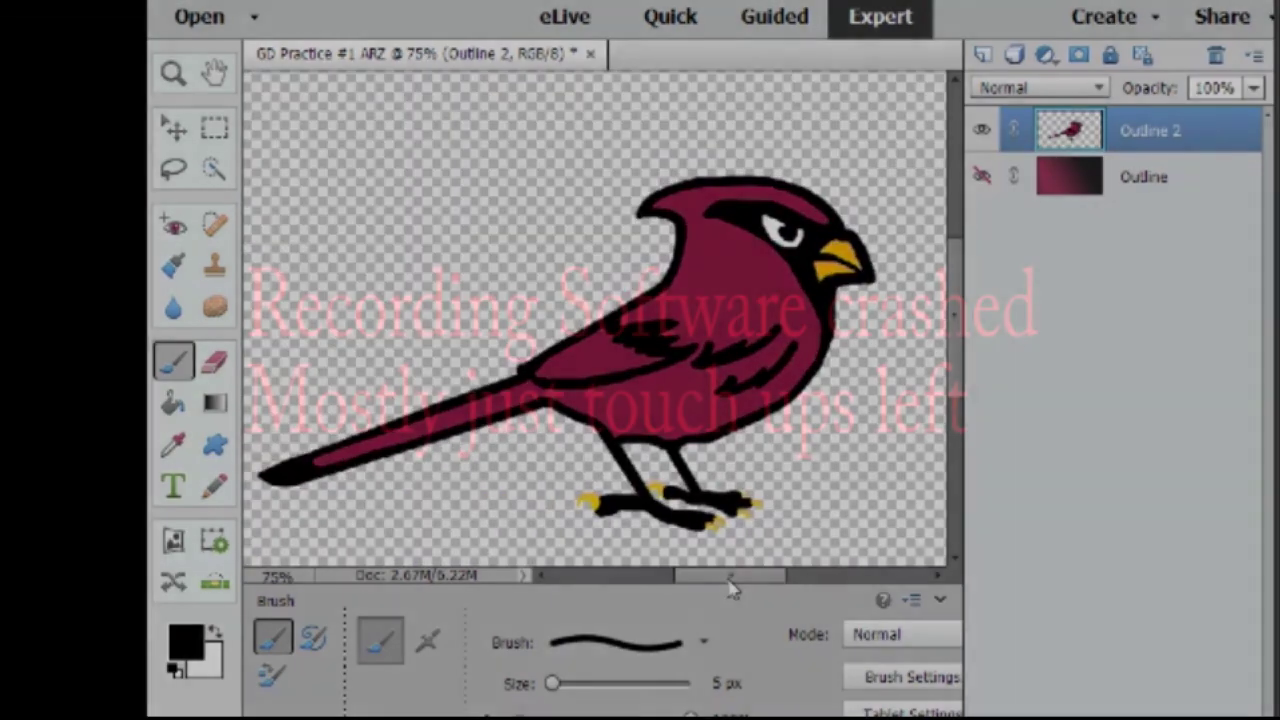